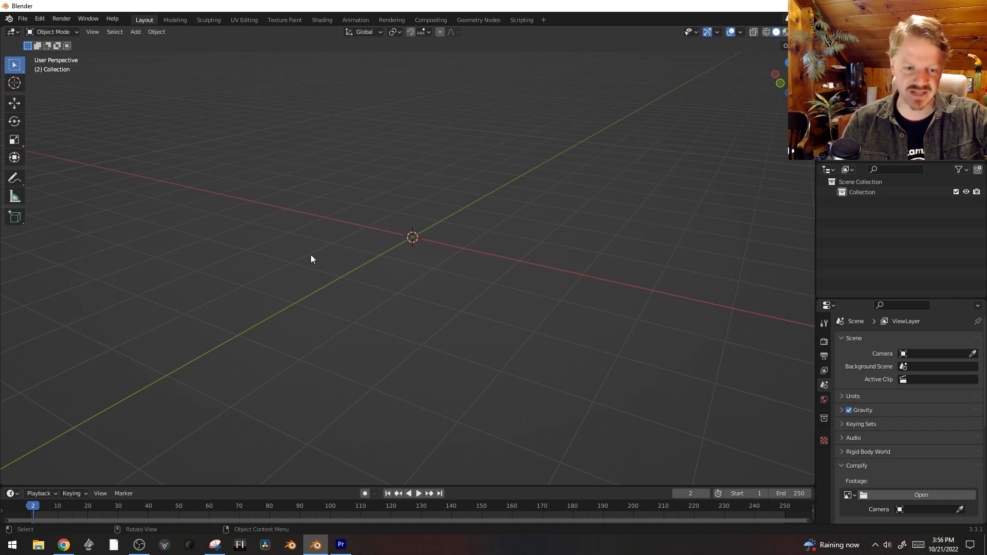
Step: Add a cube mesh at the world origin and scale it down by 0.1, then by 0.3
{"action": "mouse_move", "coordinate": [502, 238]}
{"action": "middle_mouse_down"}
{"action": "mouse_move", "coordinate": [525, 240]}
{"action": "mouse_move", "coordinate": [506, 239]}
{"action": "middle_mouse_up"}
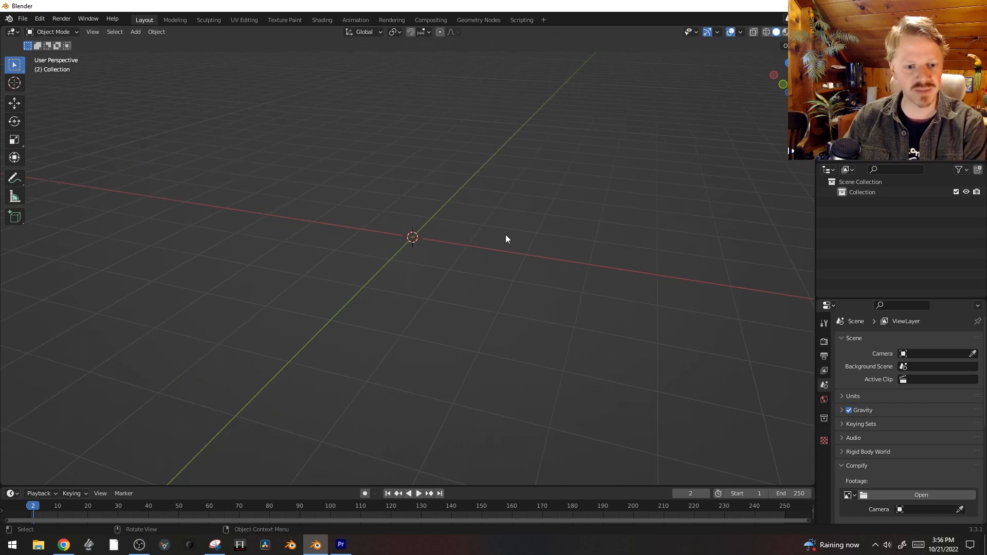
{"action": "key", "text": "shift+a"}
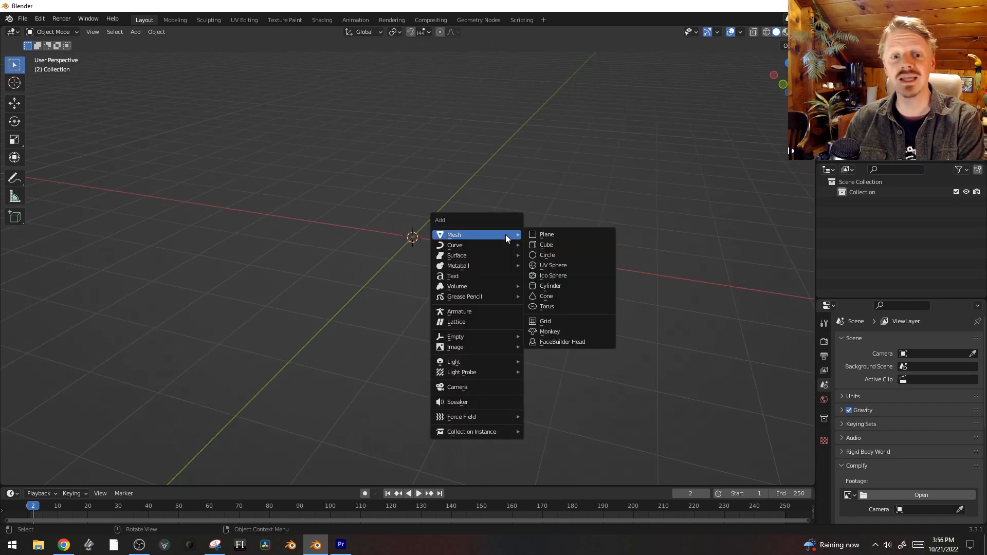
{"action": "left_click", "coordinate": [547, 245]}
{"action": "key", "text": "s"}
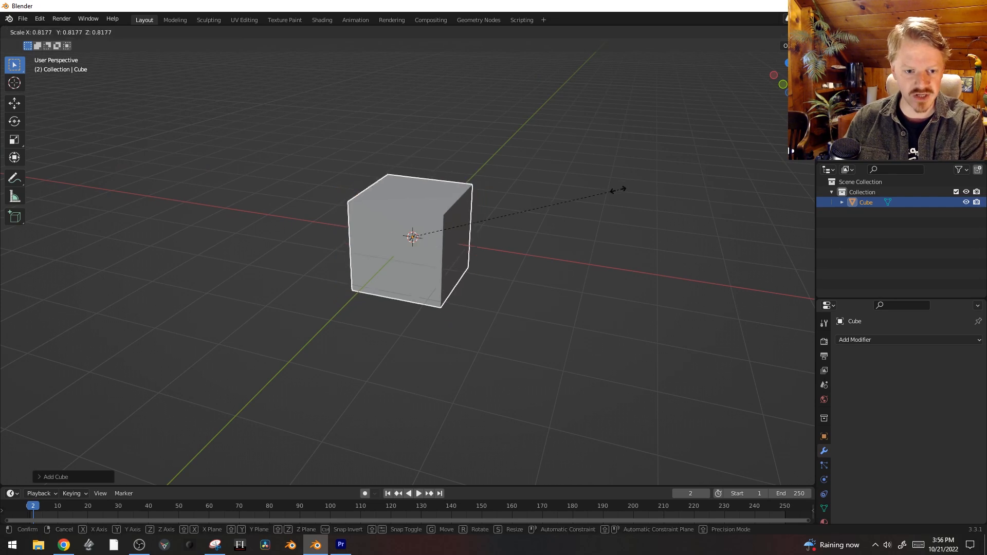
{"action": "type", "text": ".1"}
{"action": "key", "text": "Return"}
{"action": "key", "text": "s"}
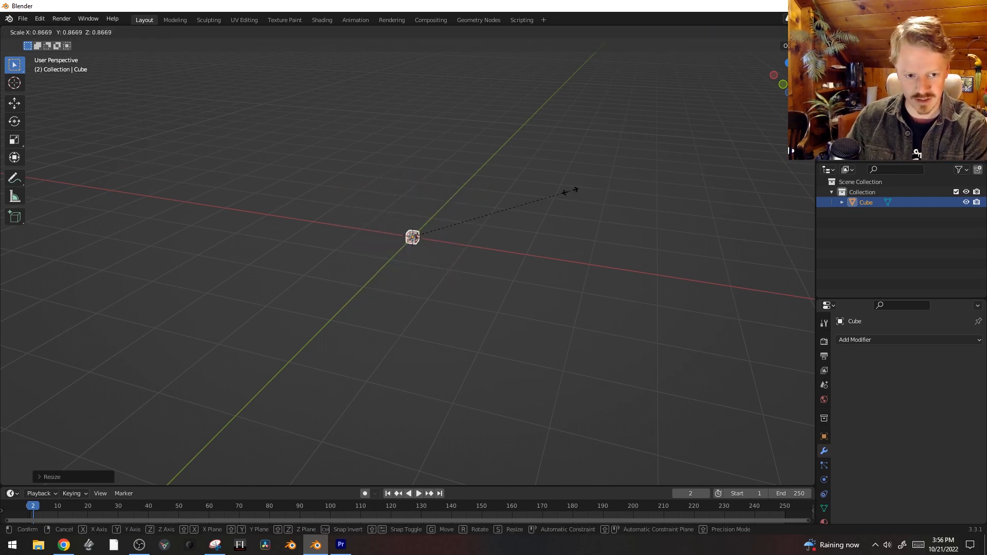
{"action": "type", "text": ".3"}
{"action": "key", "text": "Return"}
Step: Rename the cube object as "Blinking Light"
{"action": "scroll", "coordinate": [393, 212], "scroll_direction": "up", "scroll_amount": 8}
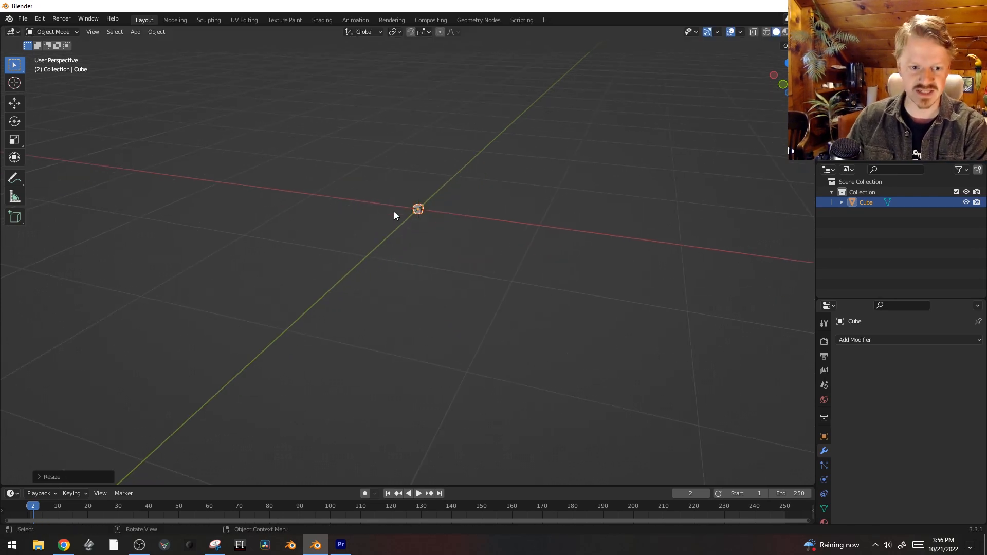
{"action": "scroll", "coordinate": [421, 255], "scroll_direction": "up", "scroll_amount": 6}
{"action": "middle_click_drag", "start_coordinate": [487, 144], "coordinate": [529, 183], "text": "shift"}
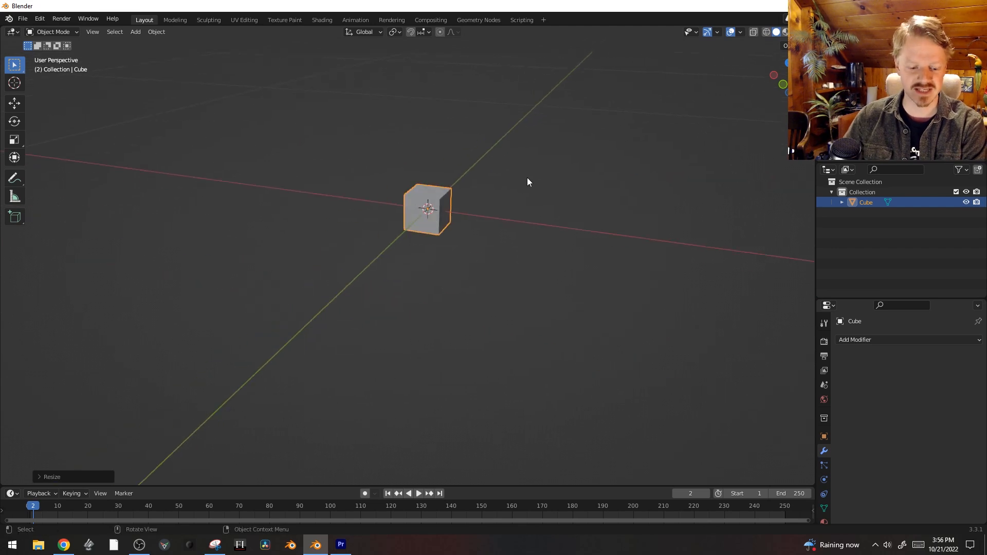
{"action": "key", "text": "KP_Decimal"}
{"action": "scroll", "coordinate": [521, 181], "scroll_direction": "down", "scroll_amount": 8}
{"action": "middle_click_drag", "start_coordinate": [523, 280], "coordinate": [520, 321]}
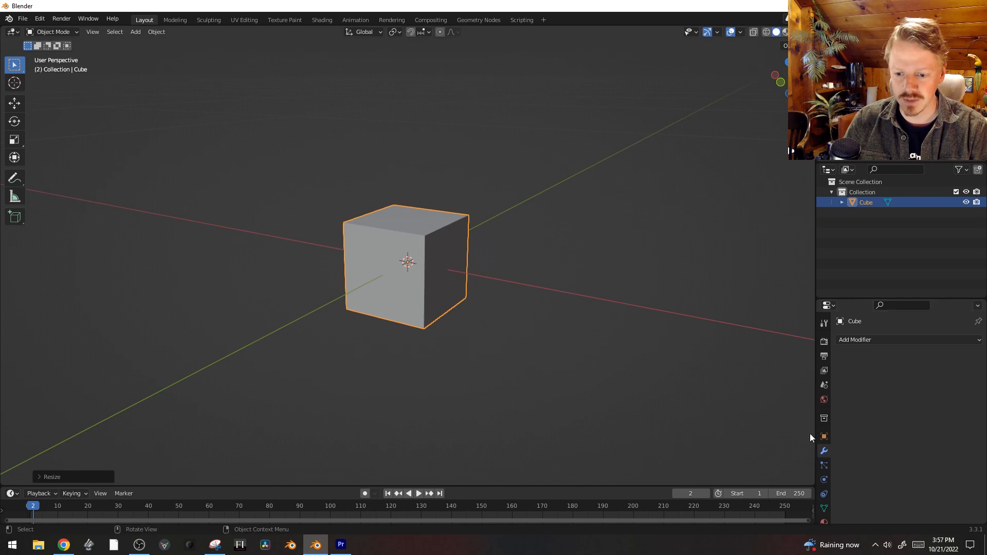
{"action": "left_click", "coordinate": [825, 437]}
{"action": "left_click", "coordinate": [863, 340]}
{"action": "type", "text": "Blinking Light"}
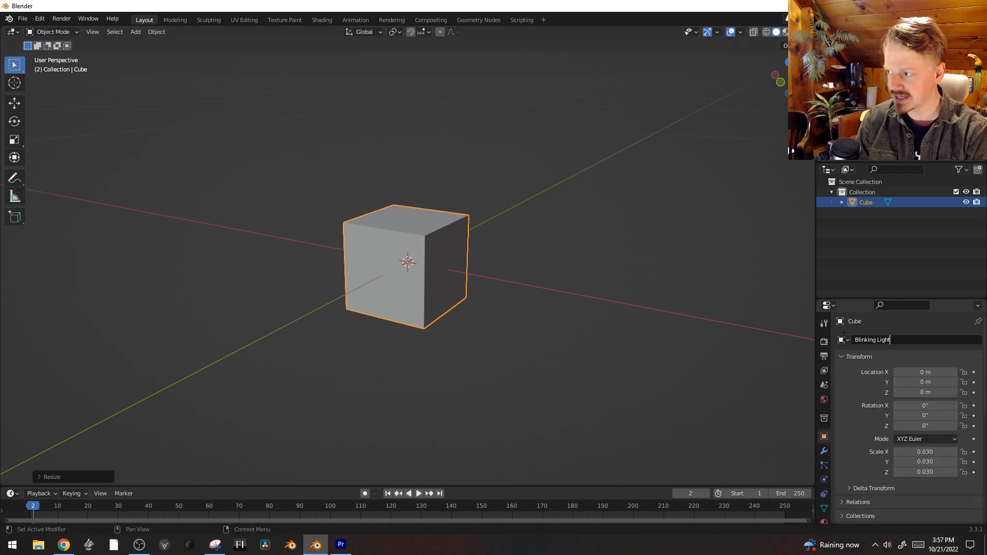
{"action": "key", "text": "Return"}
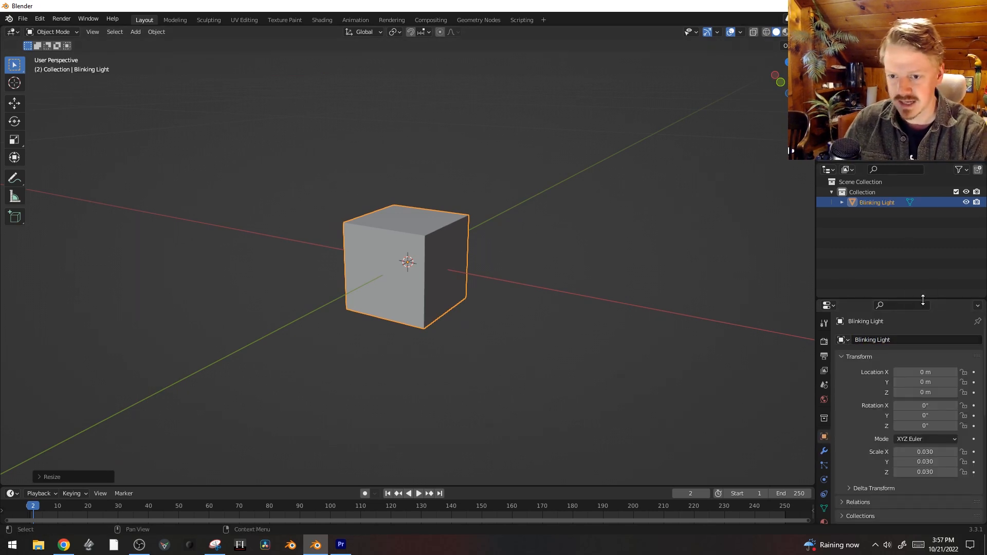
Step: Enlarge the properties area and create a new material named "Blinking Light" on the cube
{"action": "left_click_drag", "start_coordinate": [899, 297], "coordinate": [899, 220]}
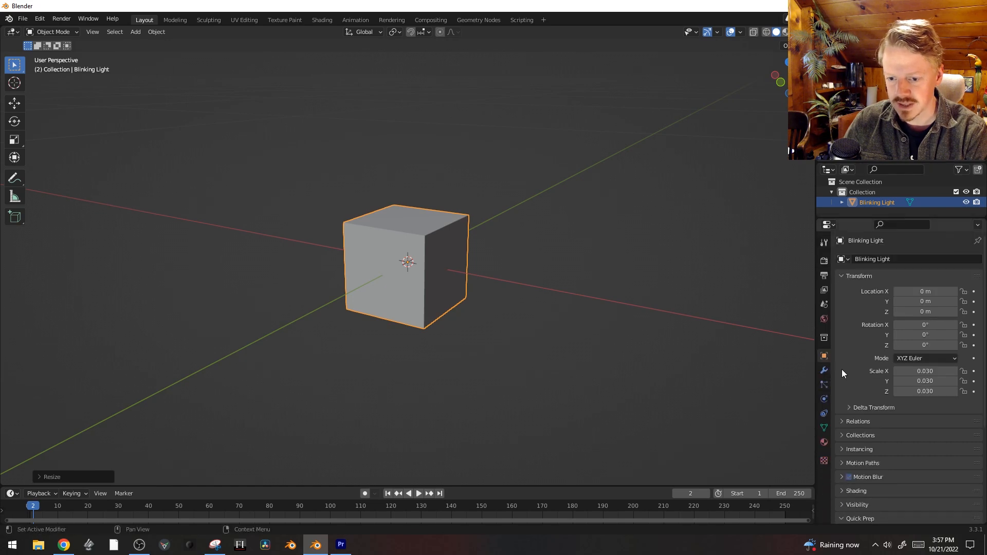
{"action": "left_click", "coordinate": [825, 443]}
{"action": "left_click", "coordinate": [904, 298]}
{"action": "double_click", "coordinate": [903, 303]}
{"action": "type", "text": "Blinking Light"}
{"action": "key", "text": "Return"}
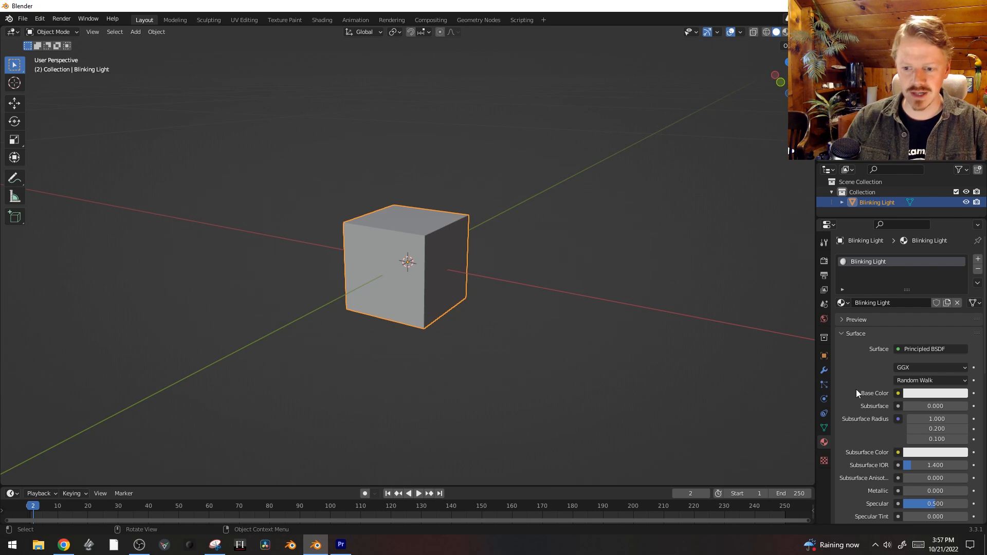
Step: Change the material's surface shader to Emission and give it an orange color
{"action": "left_click", "coordinate": [940, 349]}
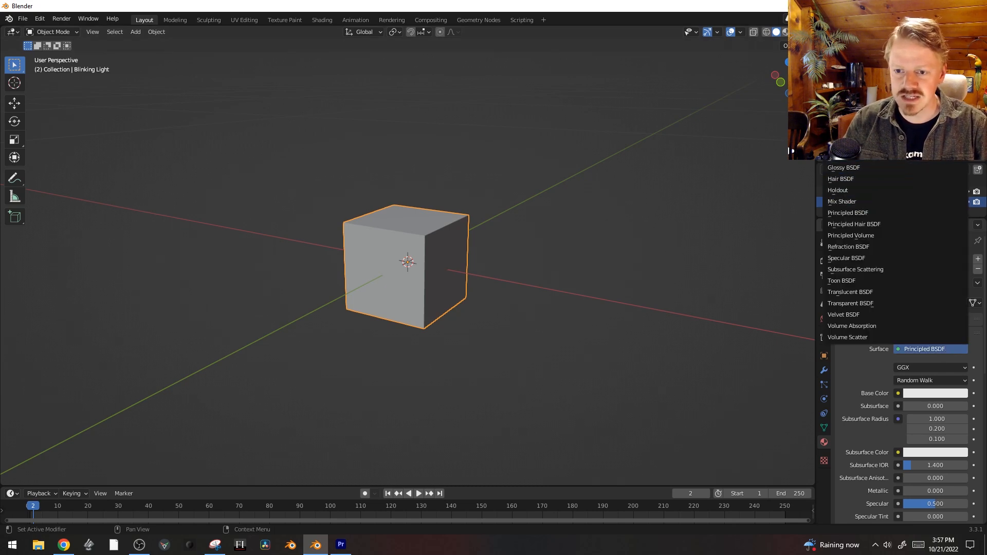
{"action": "left_click", "coordinate": [885, 145]}
{"action": "left_click", "coordinate": [951, 368]}
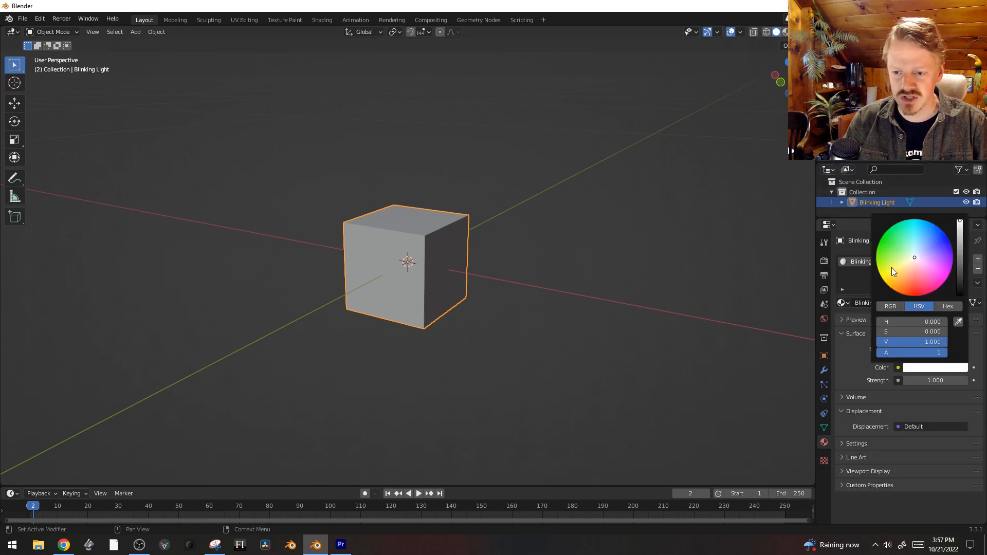
{"action": "left_click_drag", "start_coordinate": [892, 270], "coordinate": [896, 288]}
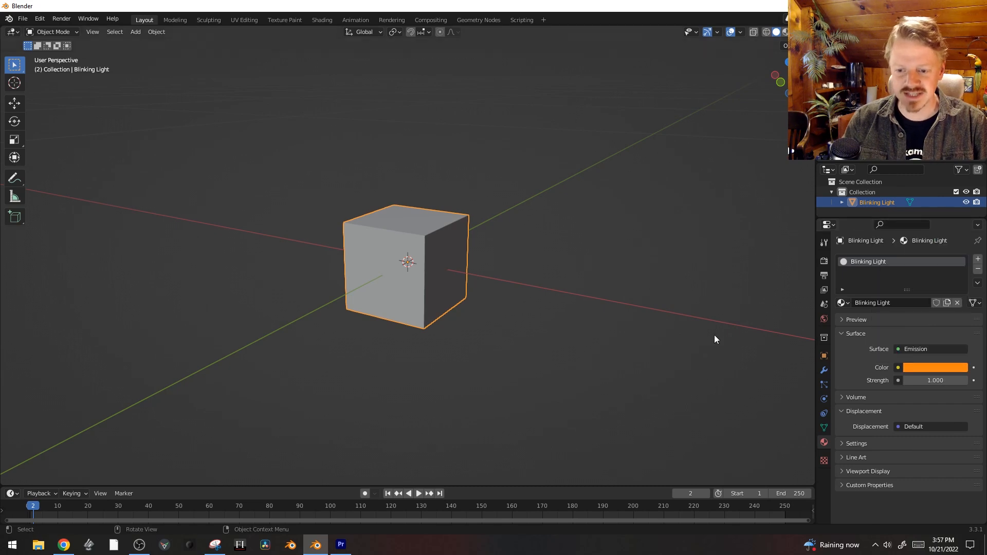
Step: Set the render engine to Eevee with Bloom enabled and display the viewport in Rendered shading
{"action": "left_click", "coordinate": [824, 261]}
{"action": "left_click", "coordinate": [921, 261]}
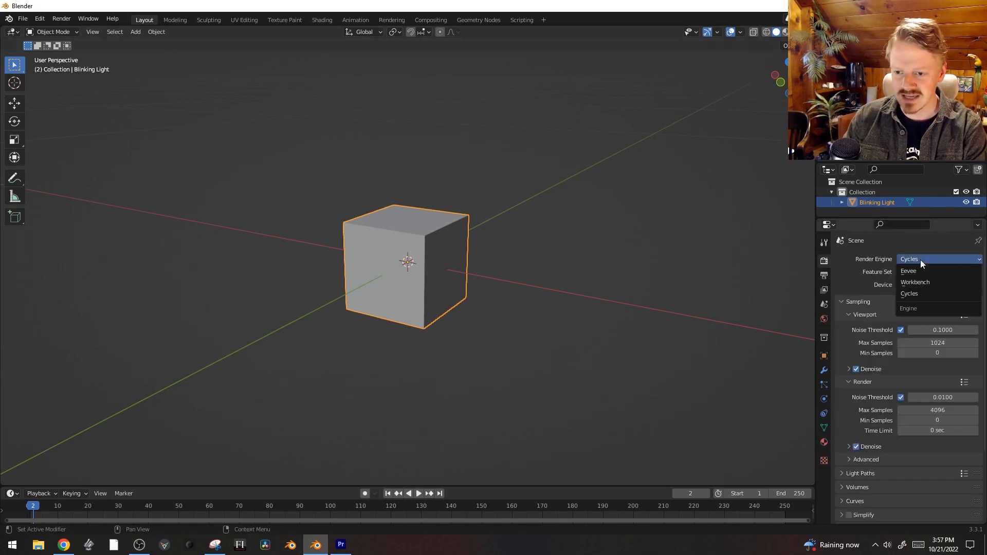
{"action": "left_click", "coordinate": [927, 270]}
{"action": "key", "text": "z"}
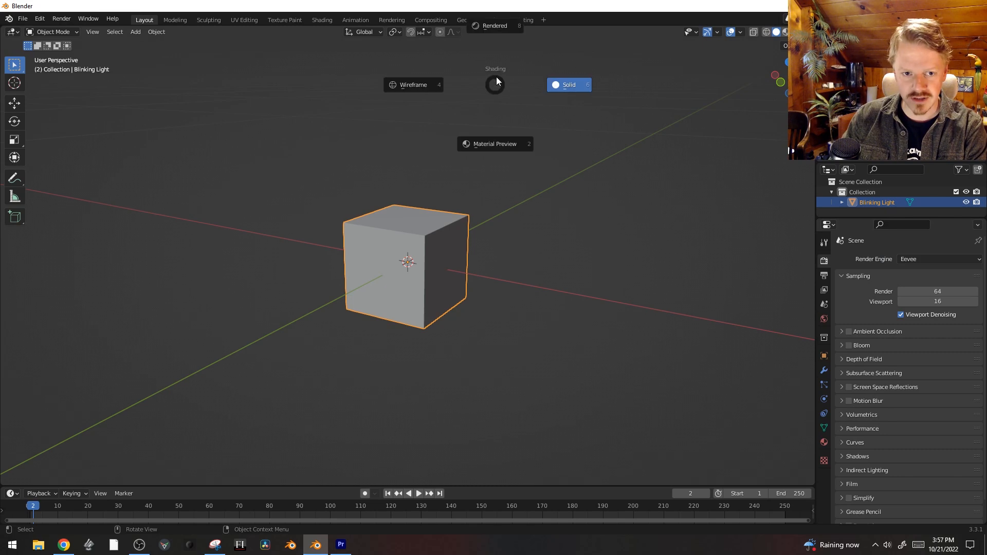
{"action": "key", "text": "8"}
{"action": "left_click", "coordinate": [850, 345]}
Step: Split the 3D viewport, turn one half into a Shader Editor and hide its sidebar
{"action": "left_click_drag", "start_coordinate": [2, 29], "coordinate": [385, 72]}
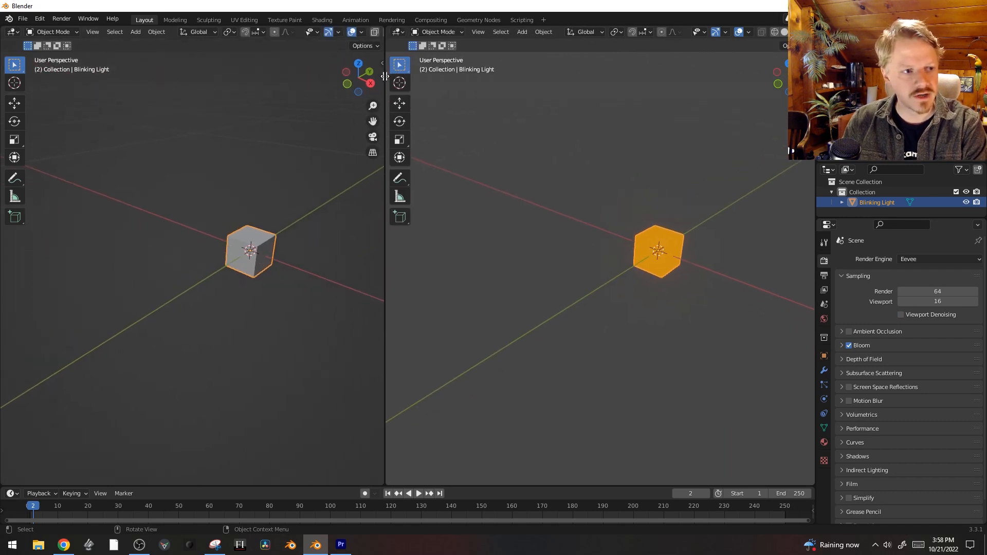
{"action": "left_click", "coordinate": [13, 32]}
{"action": "left_click", "coordinate": [58, 126]}
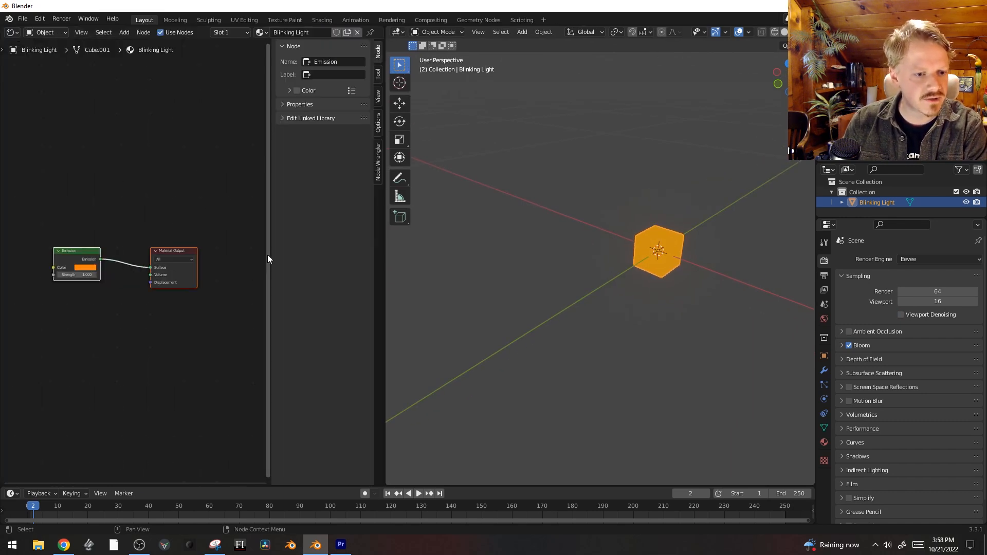
{"action": "key", "text": "n"}
{"action": "key", "text": "Home"}
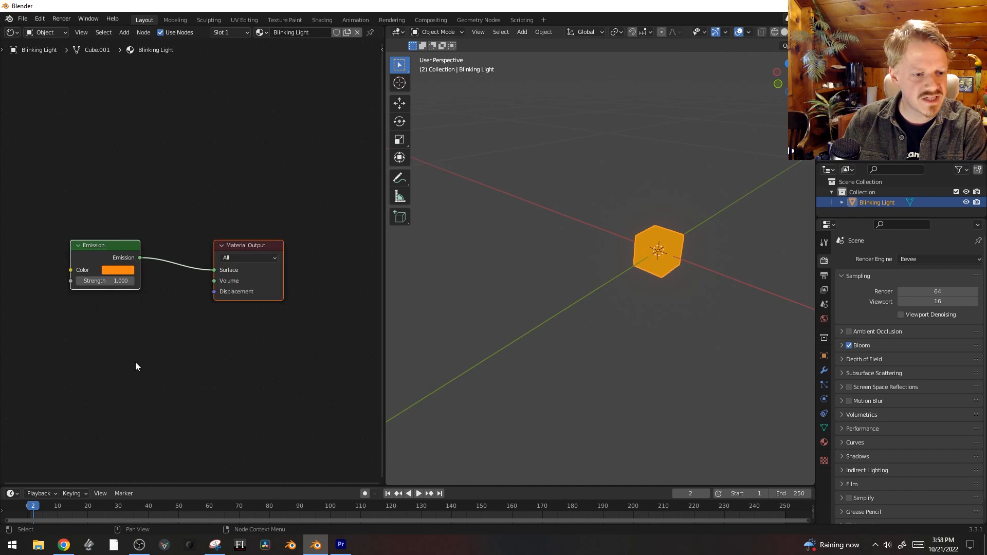
{"action": "scroll", "coordinate": [312, 221], "scroll_direction": "up", "scroll_amount": 2}
{"action": "scroll", "coordinate": [231, 296], "scroll_direction": "down", "scroll_amount": 1}
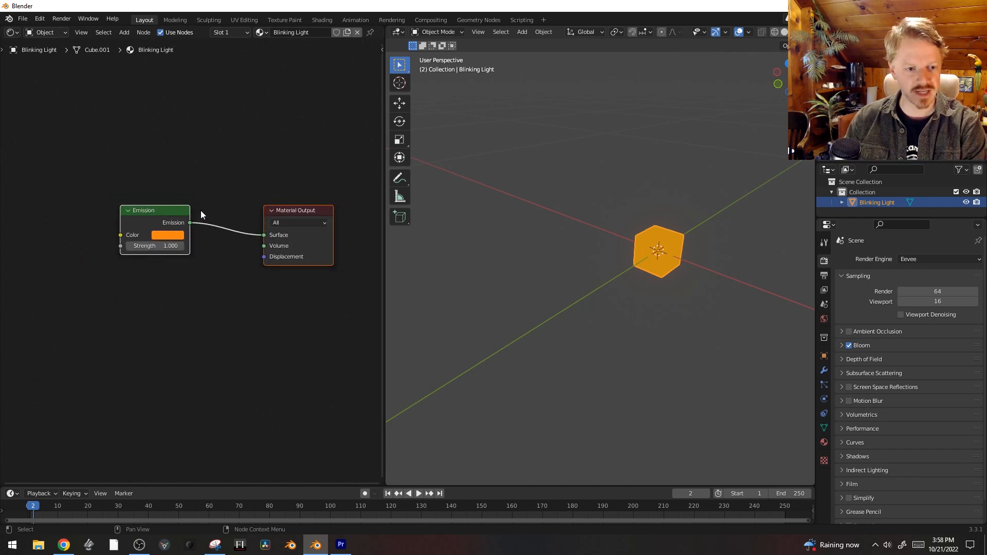
Step: Move the Emission node closer to the Material Output node
{"action": "left_click_drag", "start_coordinate": [159, 217], "coordinate": [220, 219]}
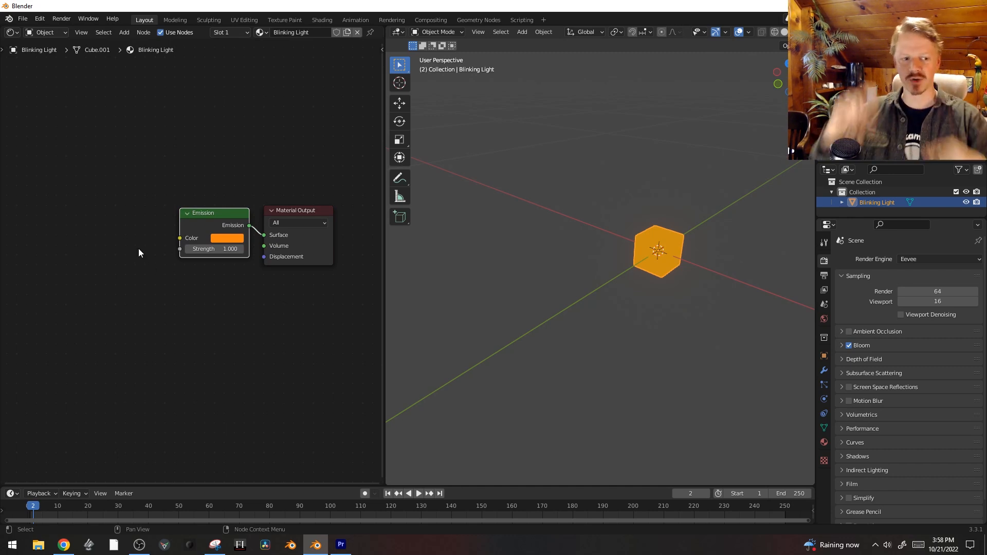
{"action": "middle_click_drag", "start_coordinate": [215, 153], "coordinate": [232, 153]}
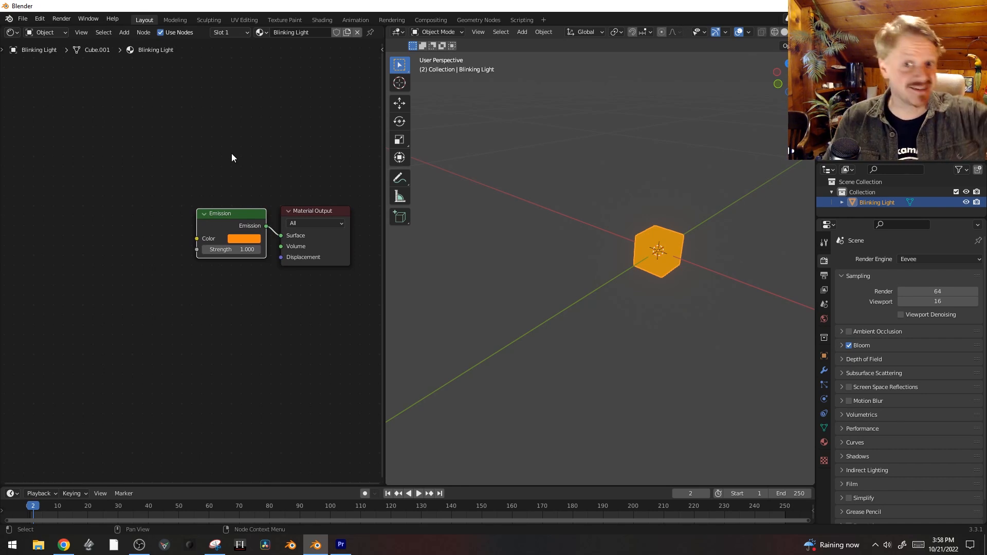
{"action": "middle_click_drag", "start_coordinate": [120, 159], "coordinate": [113, 161]}
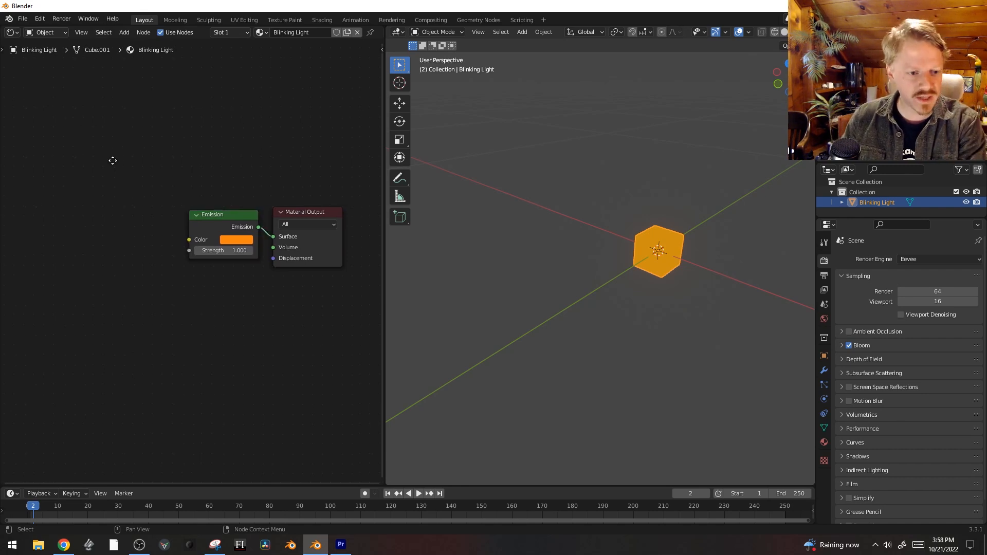
Step: Add a Value node and connect it to the Strength input of the Emission node
{"action": "key", "text": "shift+a"}
{"action": "left_click", "coordinate": [112, 160]}
{"action": "type", "text": "value"}
{"action": "key", "text": "Return"}
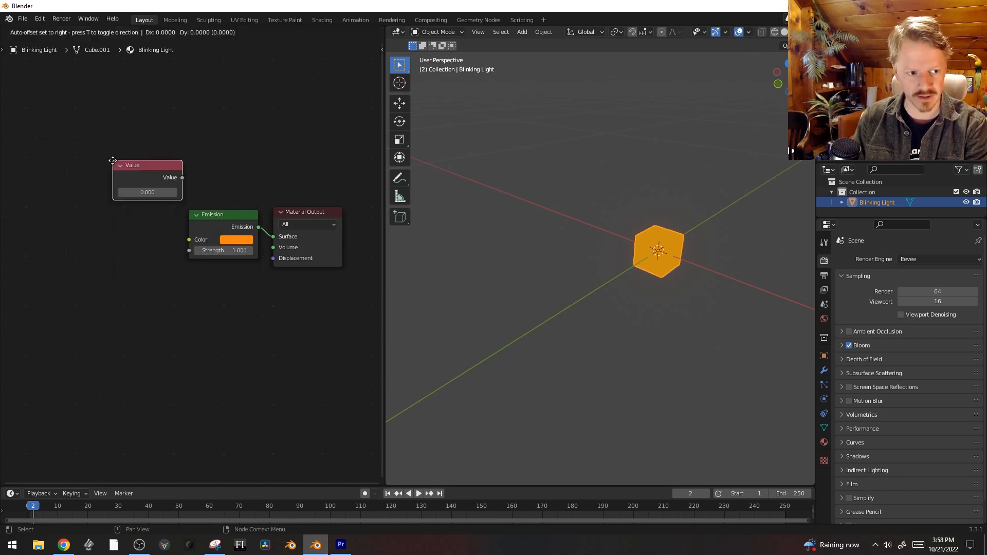
{"action": "left_click_drag", "start_coordinate": [137, 264], "coordinate": [189, 261]}
Step: Drive the Value node with the expression #frame
{"action": "left_click_drag", "start_coordinate": [101, 280], "coordinate": [129, 280]}
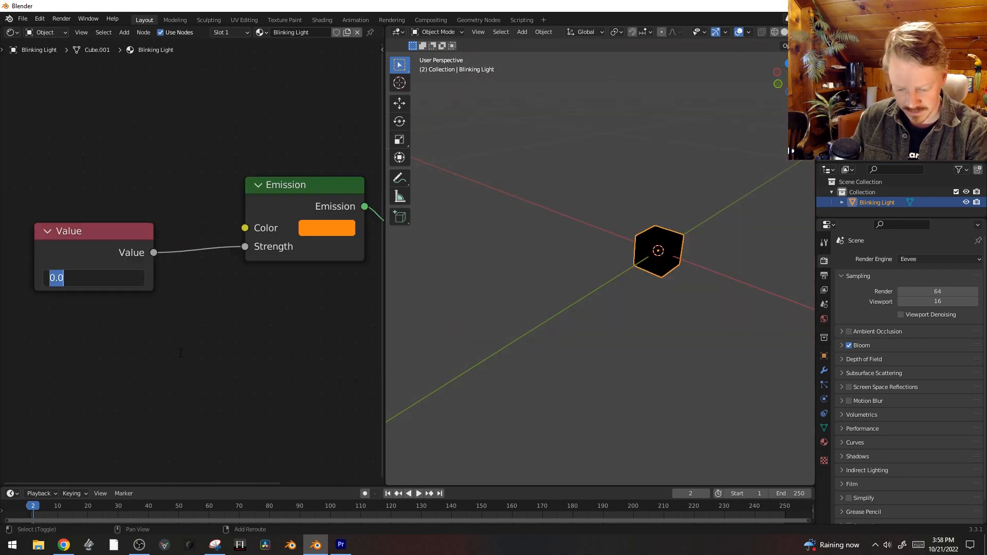
{"action": "type", "text": "#frame"}
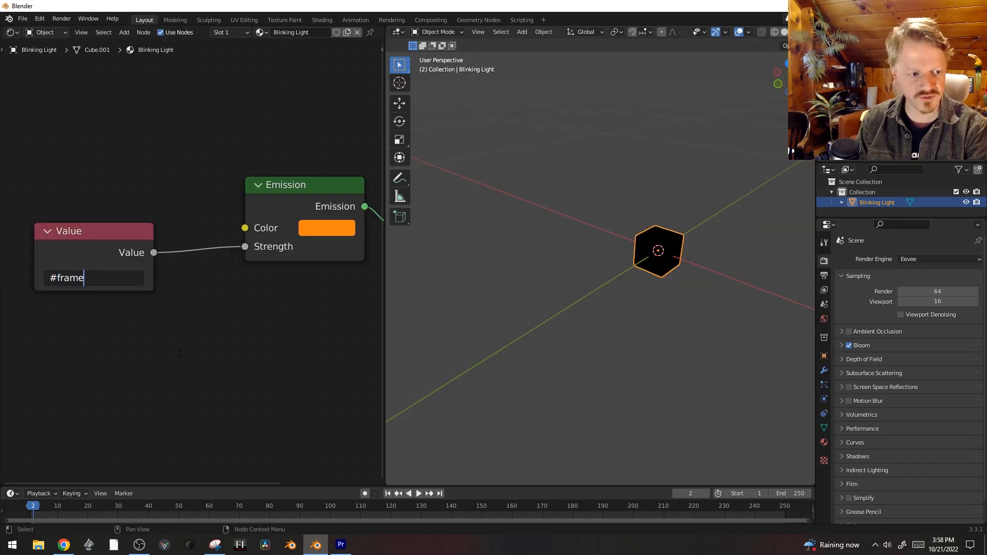
{"action": "key", "text": "Return"}
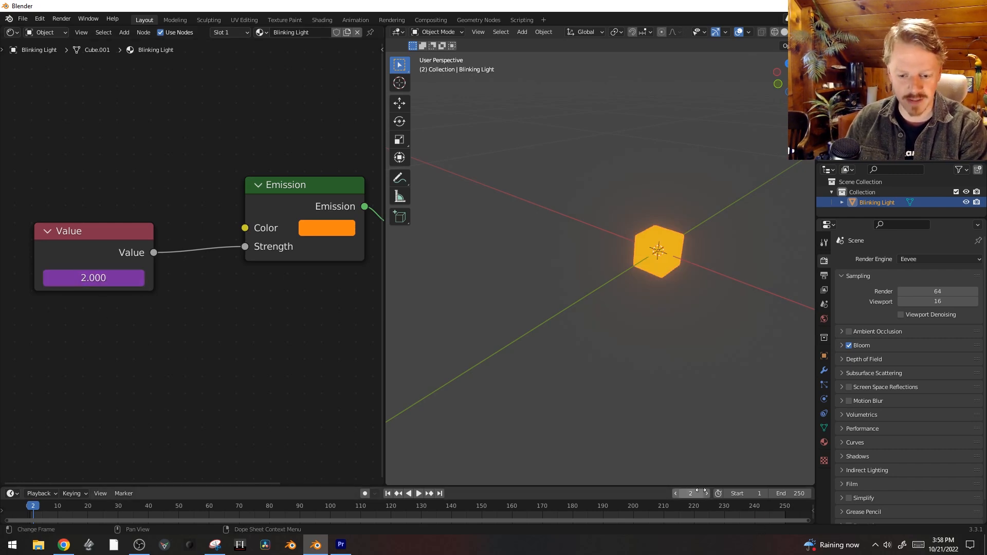
Step: Step the timeline forward to frame 10 to examine how the driven value and glow change
{"action": "key", "text": "Right"}
{"action": "key", "text": "Right"}
{"action": "key", "text": "Right"}
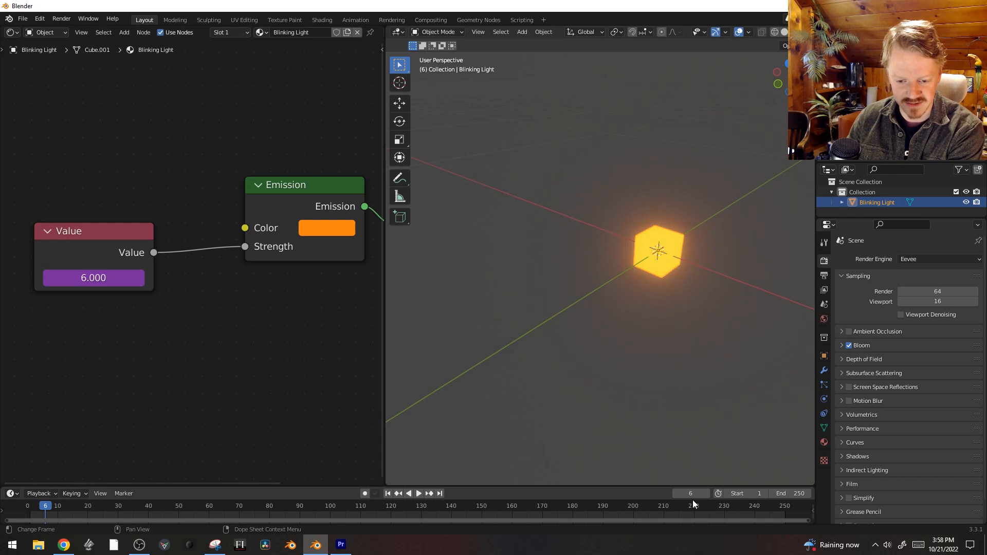
{"action": "key", "text": "Right"}
{"action": "key", "text": "Right"}
{"action": "key", "text": "Right"}
{"action": "key", "text": "Right"}
{"action": "key", "text": "Right"}
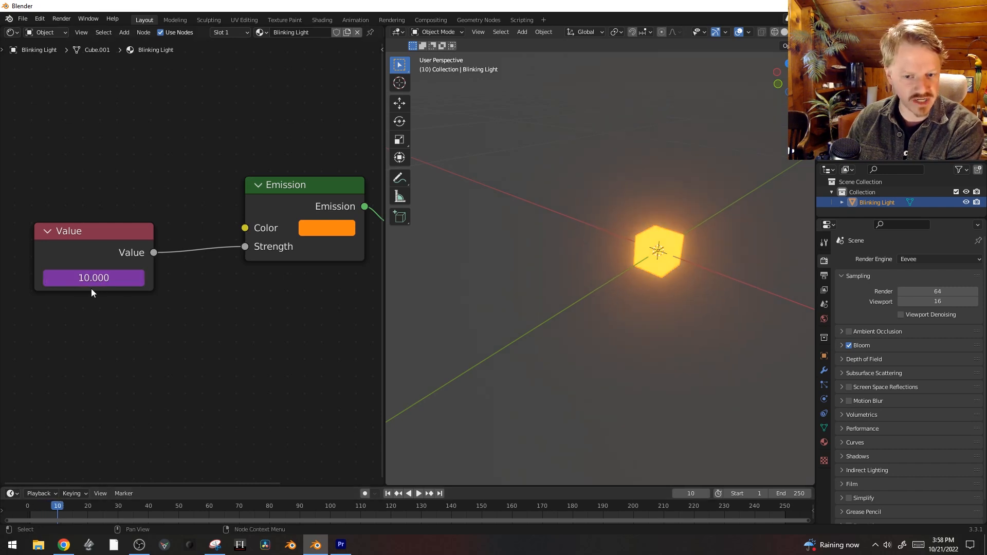
Step: Play the animation from the first frame to examine the glow, then stop and return to frame 1
{"action": "key", "text": "shift+Left"}
{"action": "key", "text": "space"}
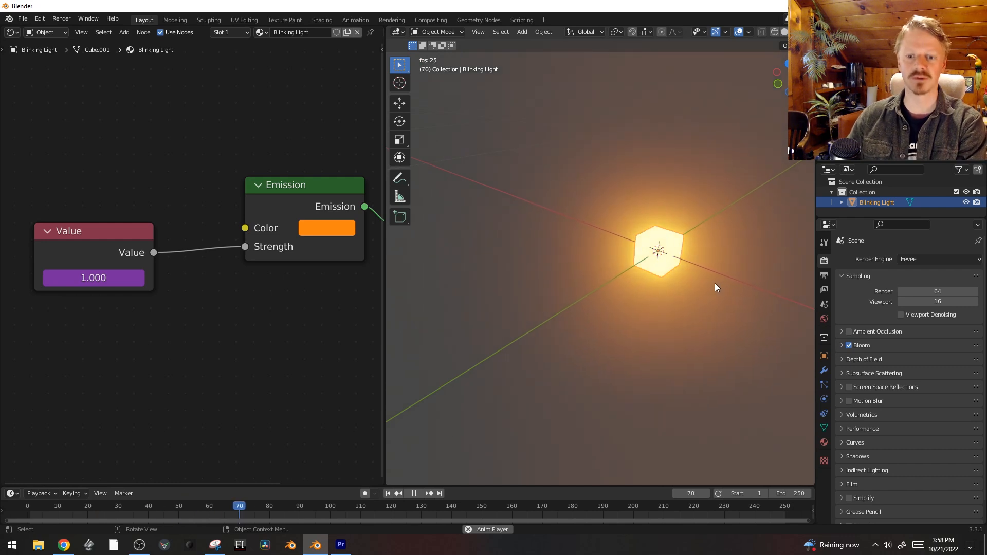
{"action": "key", "text": "space"}
{"action": "key", "text": "shift+Left"}
Step: Move the Value node farther from the Emission node to leave space between them
{"action": "scroll", "coordinate": [231, 351], "scroll_direction": "down", "scroll_amount": 3}
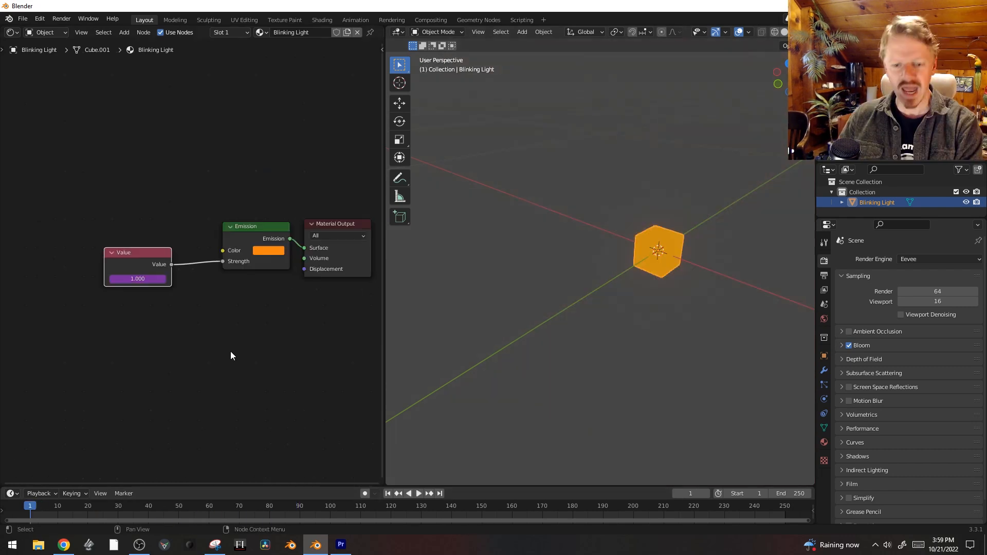
{"action": "key", "text": "g"}
{"action": "left_click", "coordinate": [167, 333]}
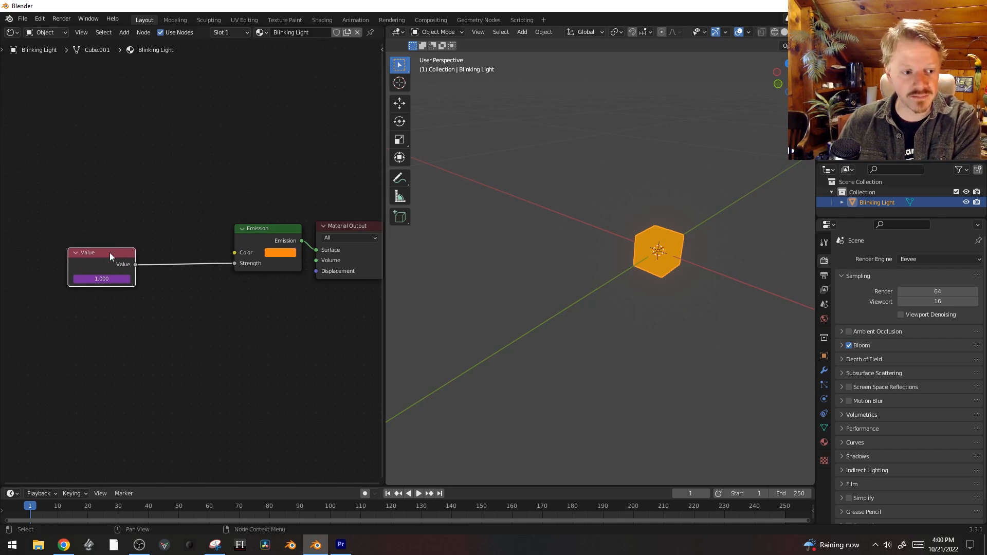
{"action": "key", "text": "g"}
{"action": "left_click", "coordinate": [178, 216]}
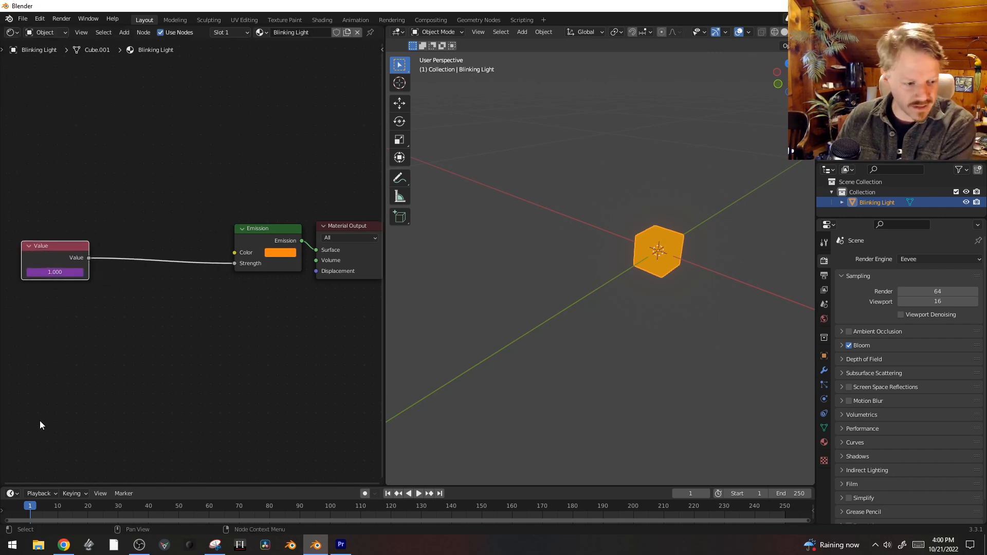
Step: Insert a Math node between the Value and Emission nodes and set it to Divide by 24
{"action": "key", "text": "space"}
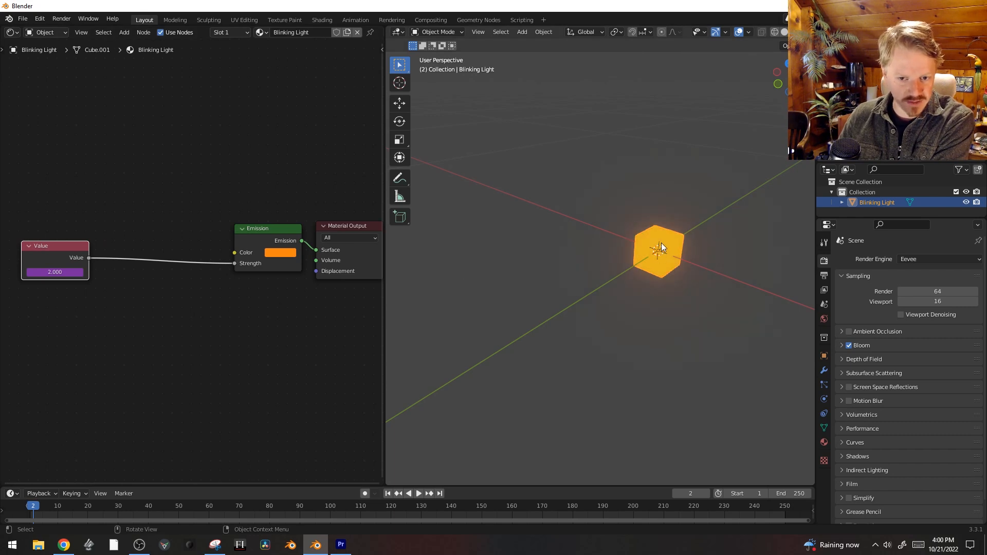
{"action": "key", "text": "shift+a"}
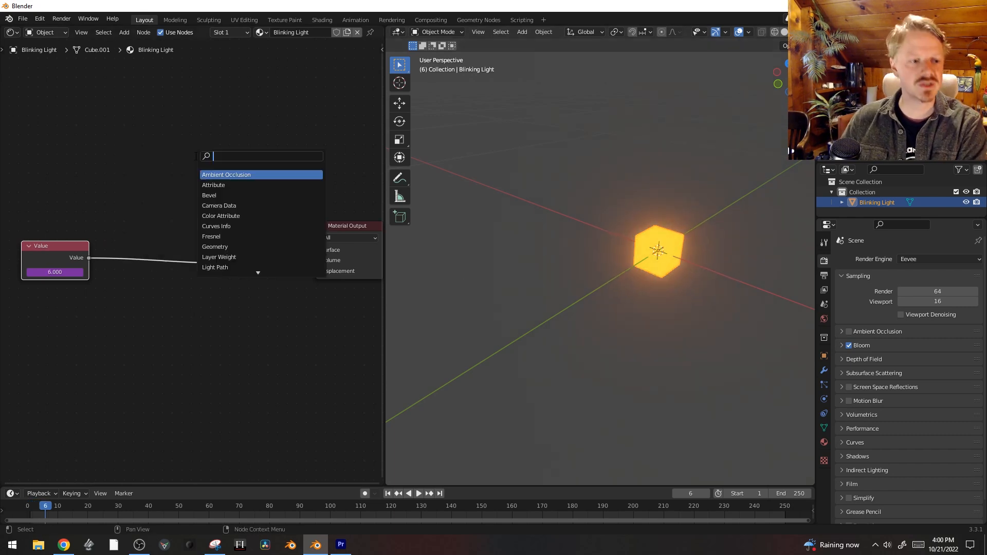
{"action": "type", "text": "math"}
{"action": "key", "text": "Return"}
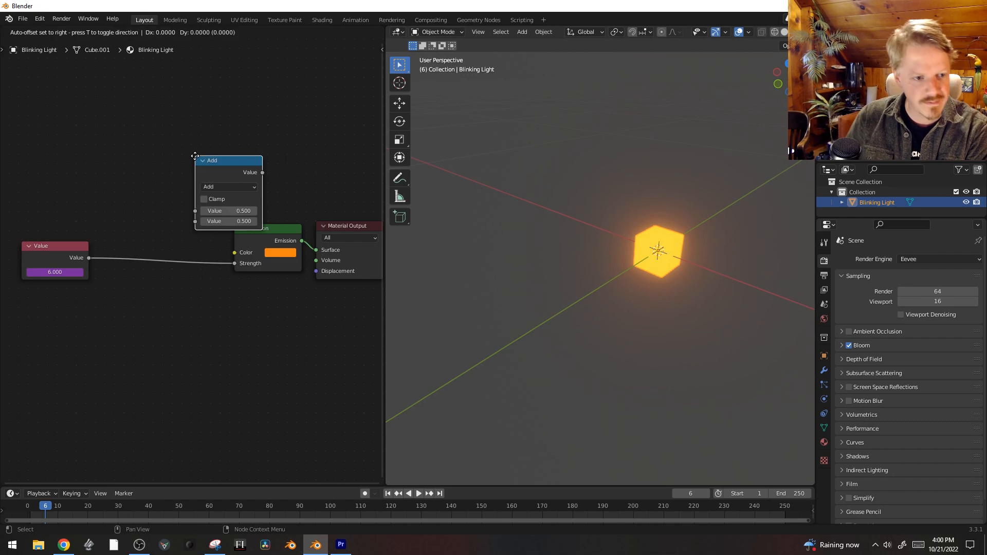
{"action": "left_click", "coordinate": [145, 241]}
{"action": "left_click", "coordinate": [155, 255]}
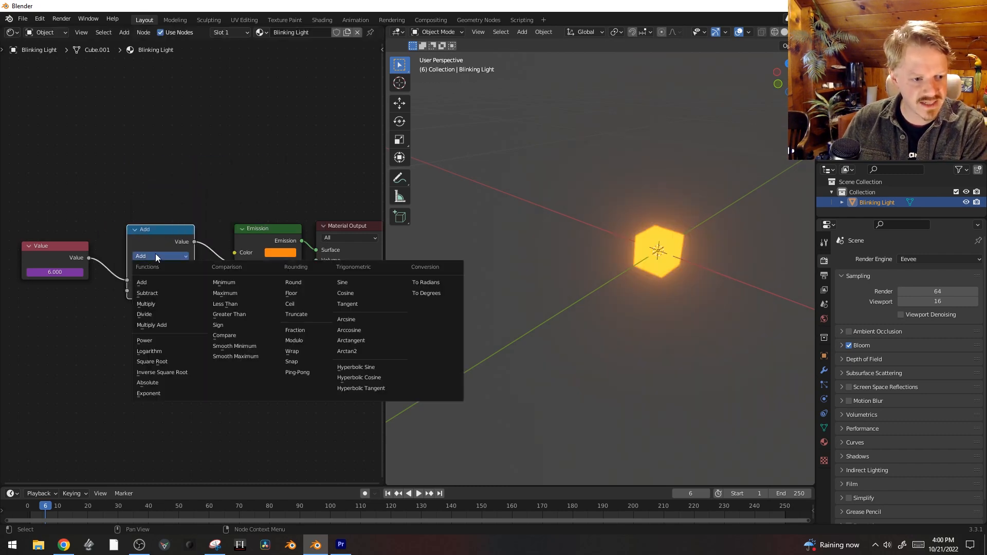
{"action": "left_click", "coordinate": [163, 313]}
{"action": "left_click", "coordinate": [170, 291]}
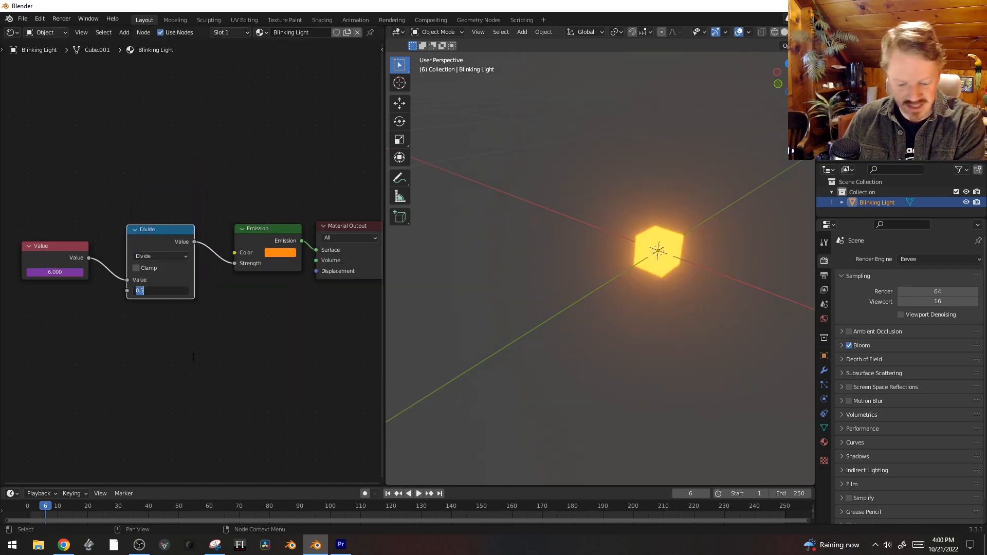
{"action": "type", "text": "24"}
{"action": "key", "text": "Return"}
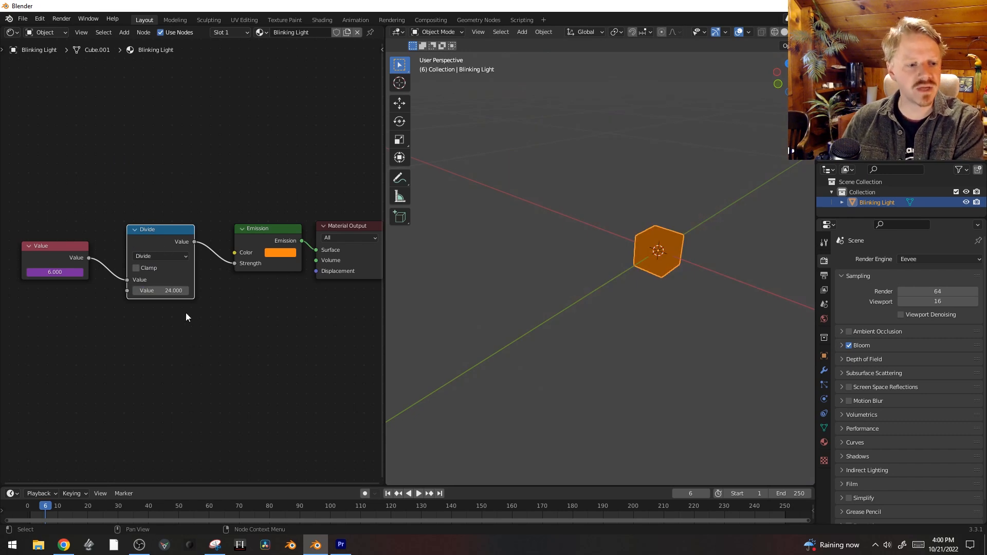
Step: Return to the first frame and then move to frame 24 to examine how the slowed glow changes
{"action": "key", "text": "shift+Left"}
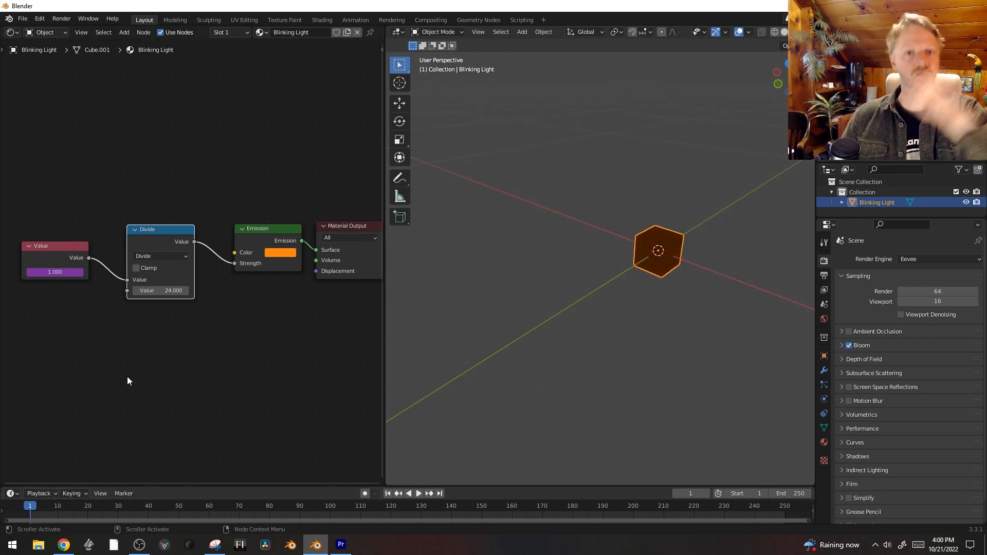
{"action": "left_click", "coordinate": [100, 507]}
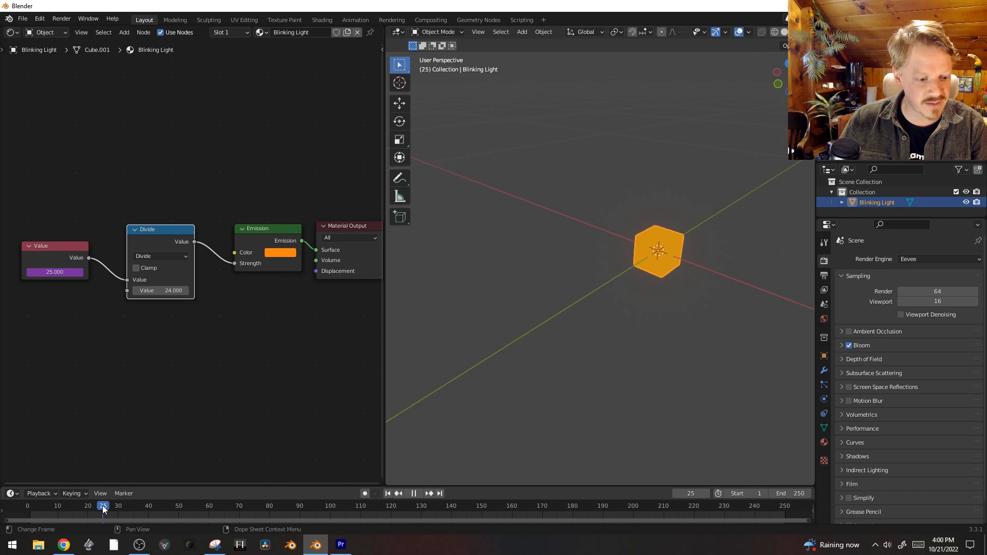
{"action": "key", "text": "Escape"}
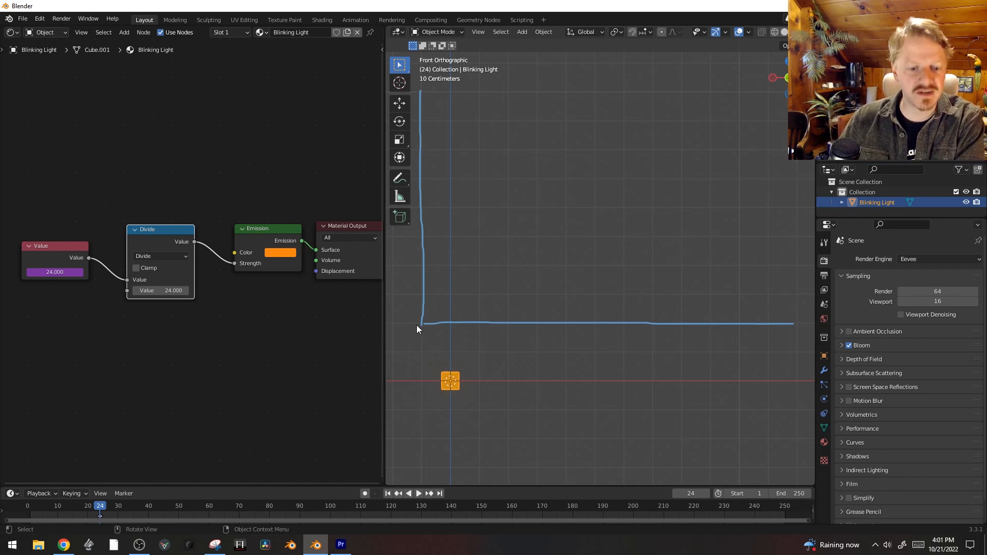
Step: Annotate a short diagonal line rising from the origin of the sketched graph axes in the viewport
{"action": "left_click_drag", "start_coordinate": [421, 324], "coordinate": [555, 199]}
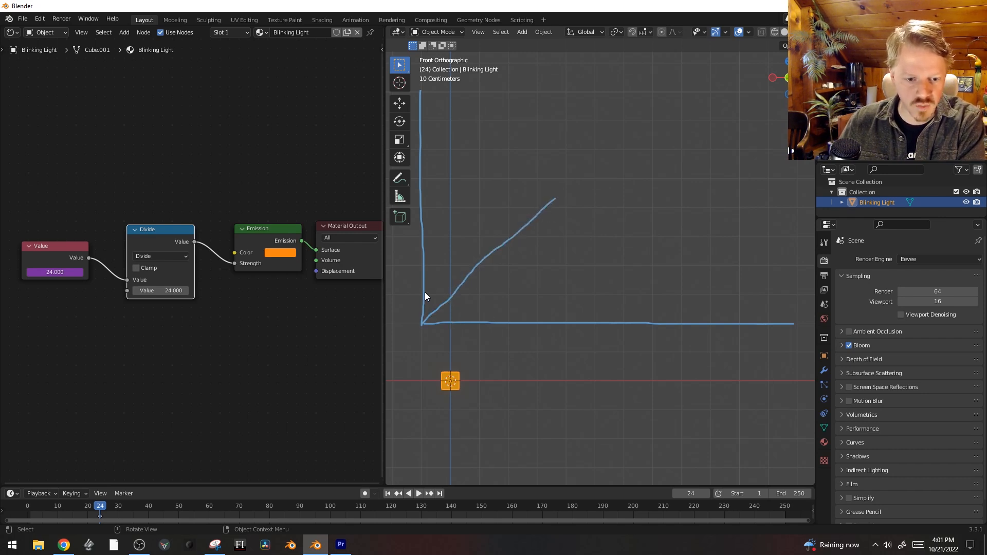
{"action": "key", "text": "ctrl+z"}
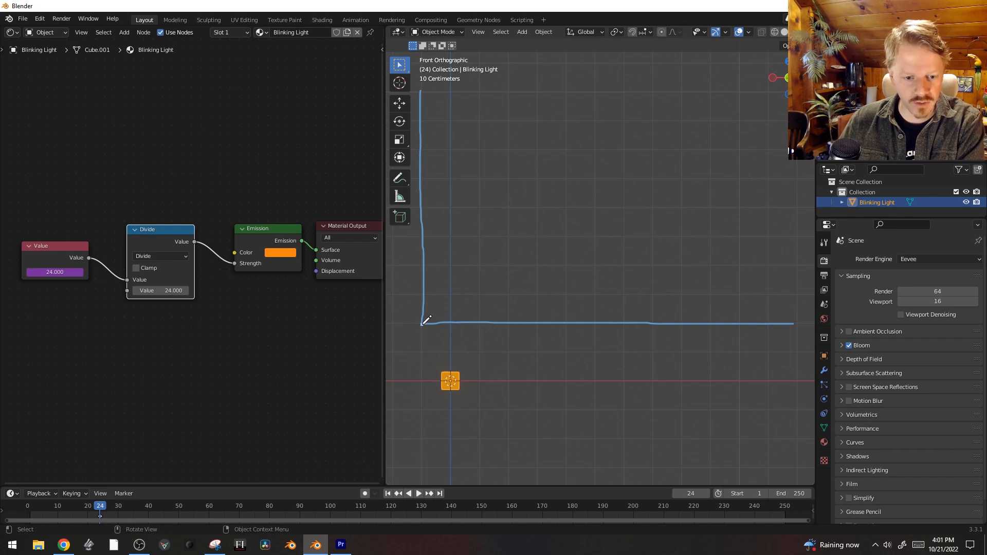
{"action": "mouse_move", "coordinate": [441, 315]}
{"action": "left_mouse_down"}
{"action": "mouse_move", "coordinate": [734, 303]}
{"action": "mouse_move", "coordinate": [805, 289]}
{"action": "left_mouse_up"}
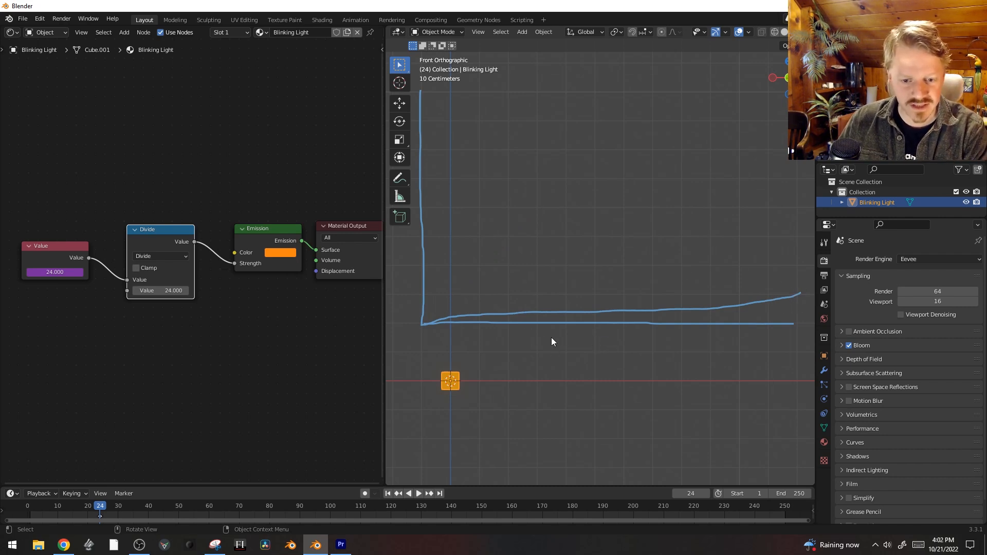
{"action": "key", "text": "ctrl+z"}
{"action": "left_click_drag", "start_coordinate": [436, 311], "coordinate": [455, 290]}
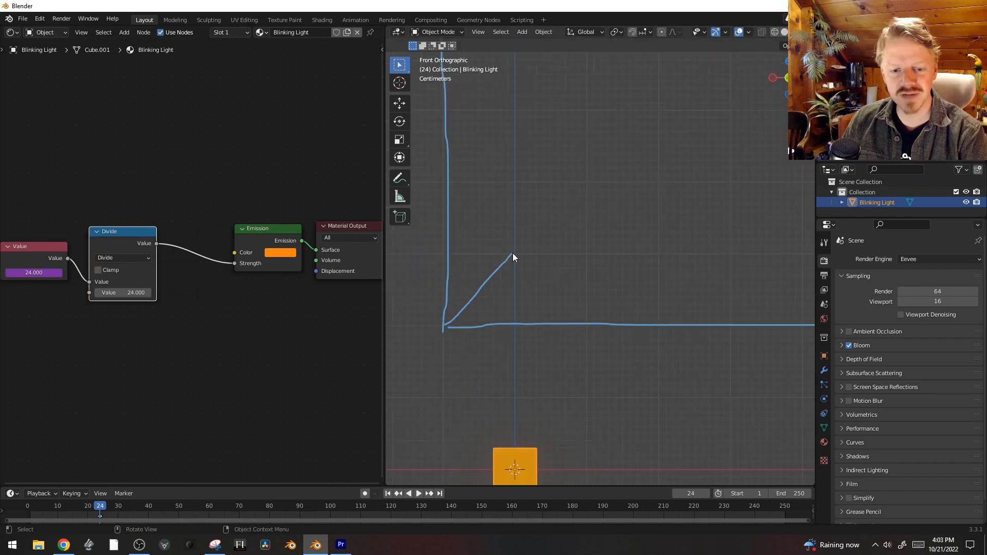
{"action": "left_click_drag", "start_coordinate": [513, 253], "coordinate": [697, 88]}
{"action": "key", "text": "ctrl+z"}
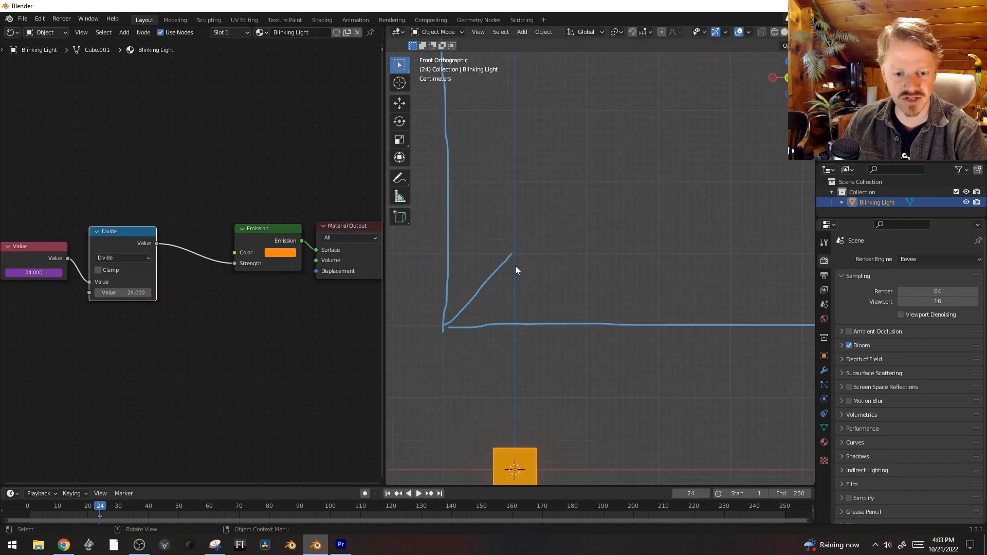
{"action": "left_click_drag", "start_coordinate": [515, 323], "coordinate": [592, 250]}
{"action": "left_click_drag", "start_coordinate": [592, 324], "coordinate": [673, 260]}
{"action": "key", "text": "ctrl+z"}
{"action": "key", "text": "ctrl+z"}
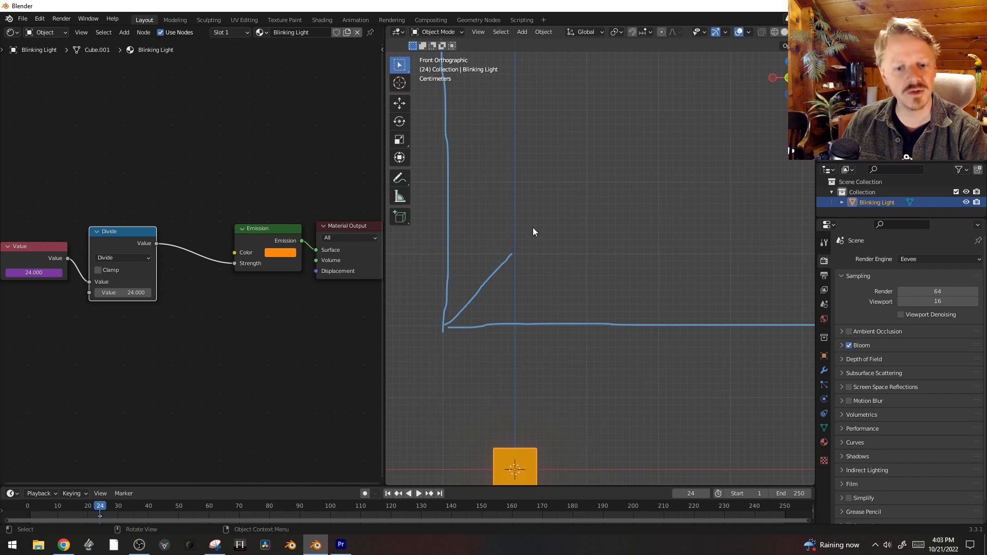
Step: Duplicate the Divide node, insert the copy before the Emission node and set its operation to Fraction
{"action": "key", "text": "shift+d"}
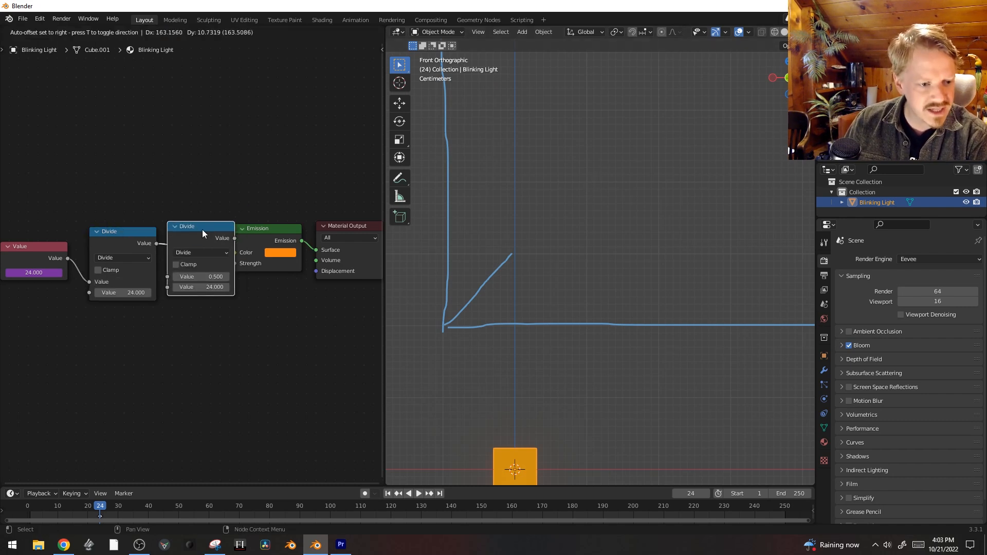
{"action": "left_click", "coordinate": [230, 229]}
{"action": "left_click", "coordinate": [229, 254]}
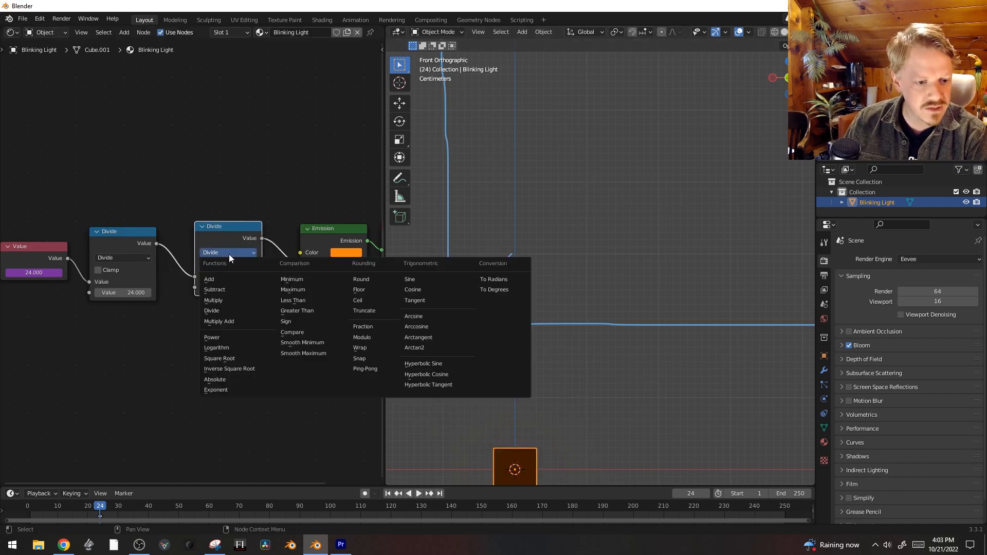
{"action": "left_click", "coordinate": [374, 327]}
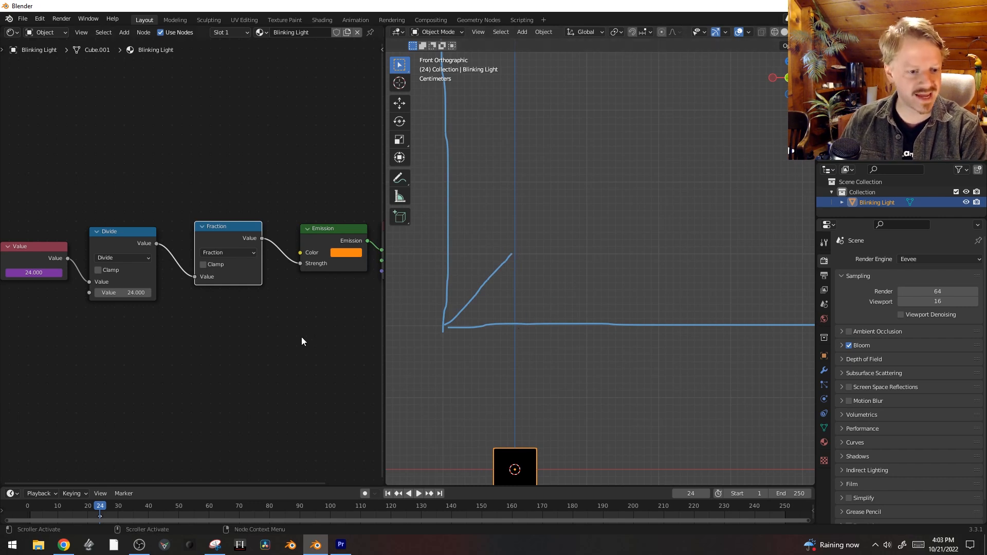
Step: Play the animation to examine how the cube's glow behaves with the Fraction node
{"action": "key", "text": "space"}
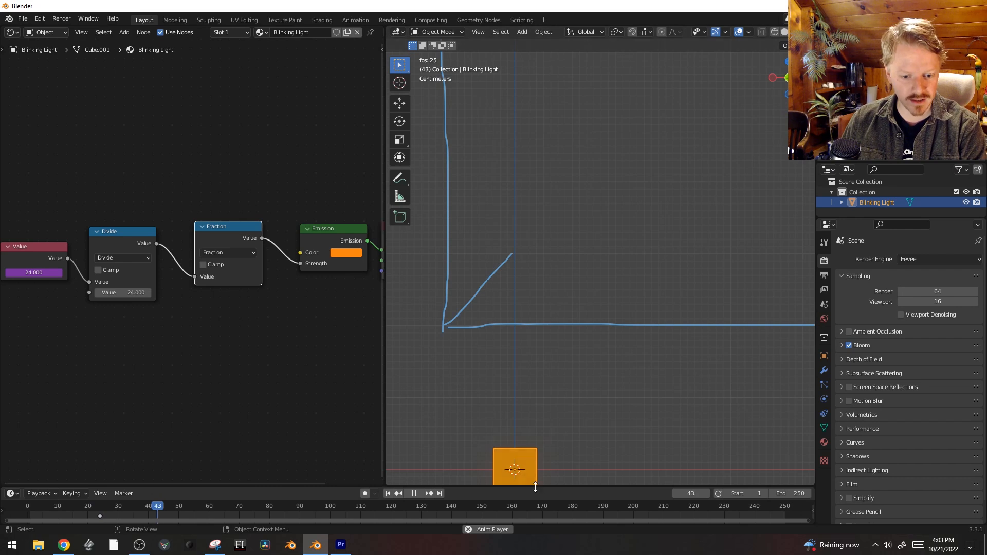
{"action": "middle_click_drag", "start_coordinate": [573, 453], "coordinate": [576, 407], "text": "shift"}
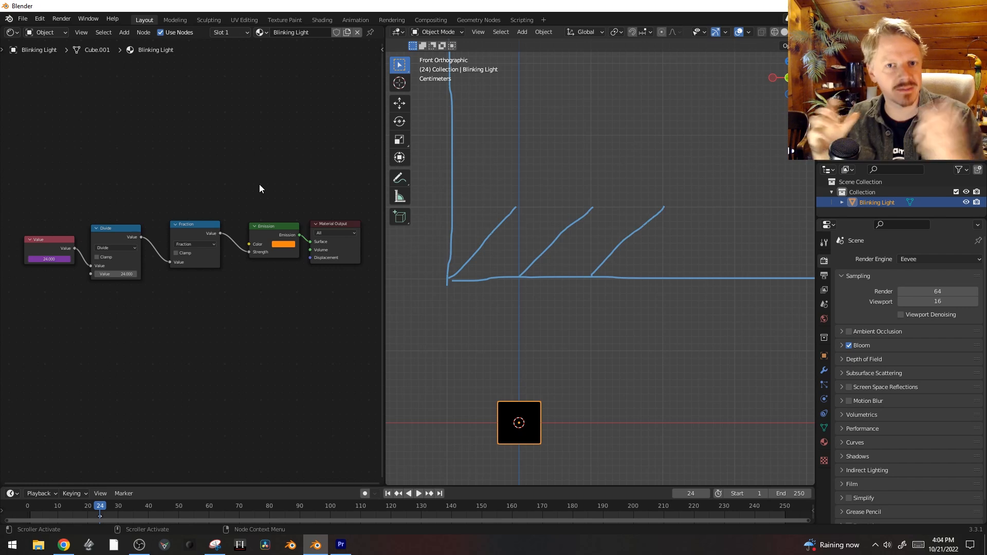
Step: Label the Fraction node "The Looper"
{"action": "scroll", "coordinate": [282, 173], "scroll_direction": "up", "scroll_amount": 3}
{"action": "scroll", "coordinate": [252, 165], "scroll_direction": "left", "scroll_amount": 2, "text": "ctrl"}
{"action": "right_click", "coordinate": [249, 190]}
{"action": "left_click", "coordinate": [248, 189]}
{"action": "type", "text": "The Looper"}
{"action": "key", "text": "Return"}
Step: Label the Divide node "Slowed to a Second"
{"action": "right_click", "coordinate": [112, 202]}
{"action": "left_click", "coordinate": [131, 202]}
{"action": "right_click", "coordinate": [131, 203]}
{"action": "left_click", "coordinate": [131, 203]}
{"action": "type", "text": "Slowed to a Second"}
{"action": "key", "text": "Return"}
Step: Duplicate the Slowed to a Second node, insert the copy before The Looper and set its operation to Multiply
{"action": "key", "text": "shift+d"}
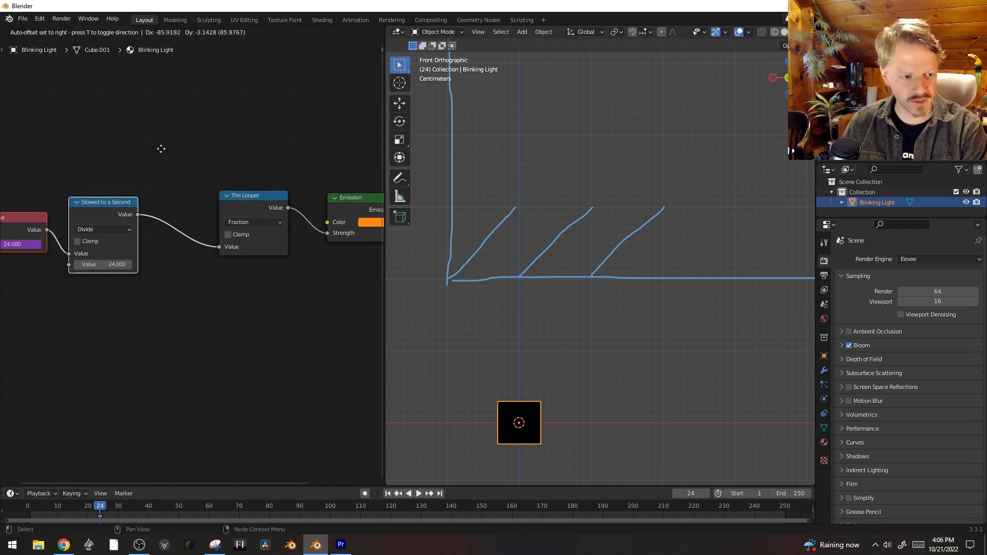
{"action": "left_click", "coordinate": [197, 214]}
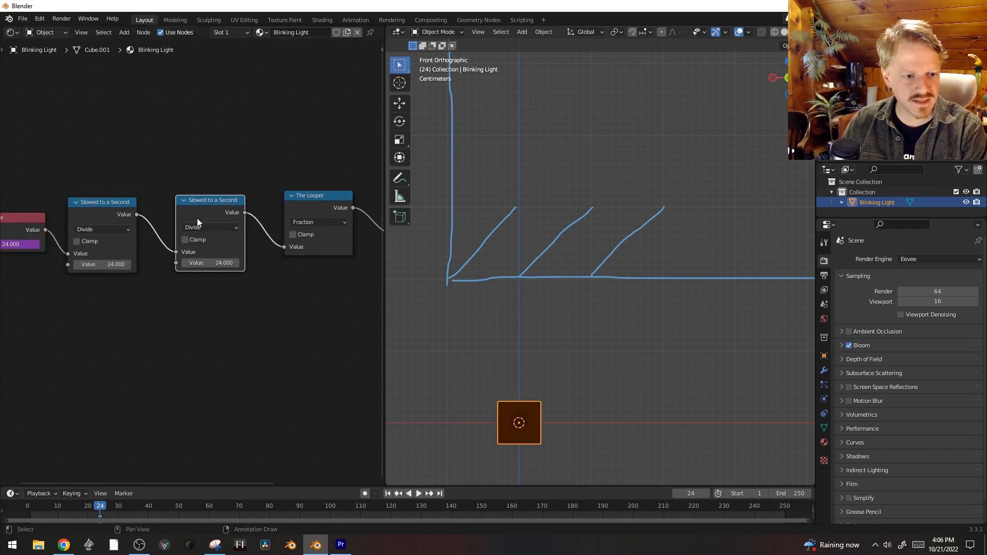
{"action": "left_click", "coordinate": [208, 227]}
{"action": "left_click", "coordinate": [212, 277]}
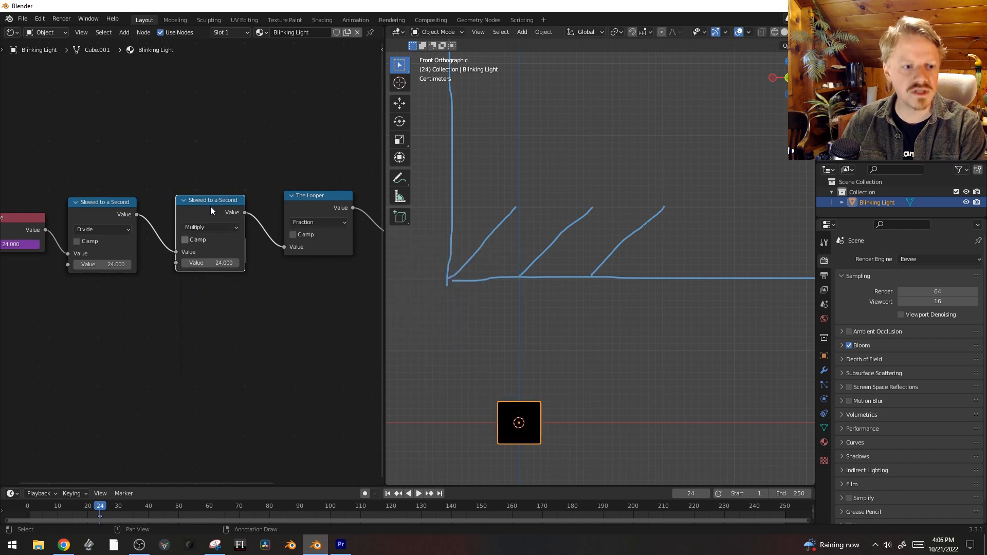
Step: Label the Multiply node "Blinks Per Second" and set its multiplier to 1
{"action": "right_click", "coordinate": [208, 196]}
{"action": "left_click", "coordinate": [206, 199]}
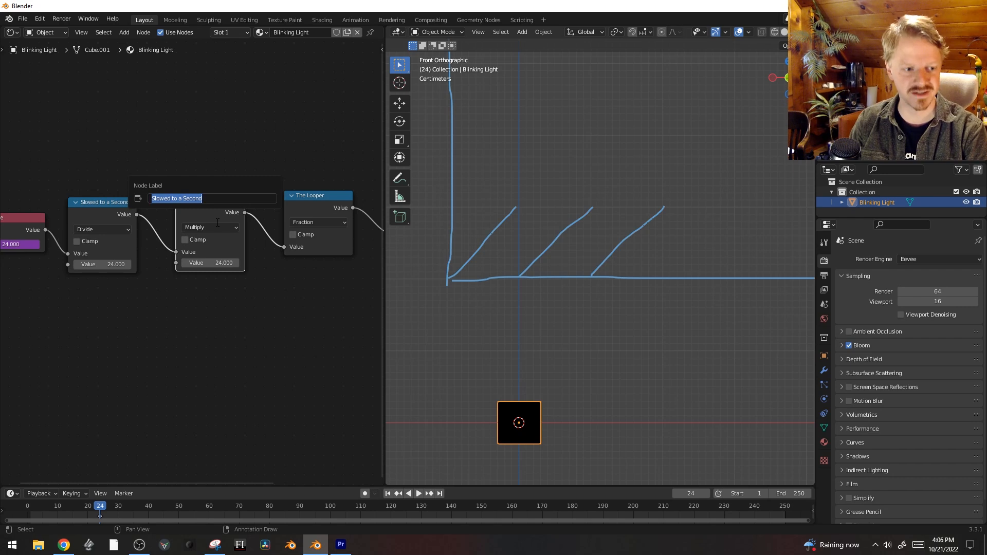
{"action": "type", "text": "Blinks Per Seco"}
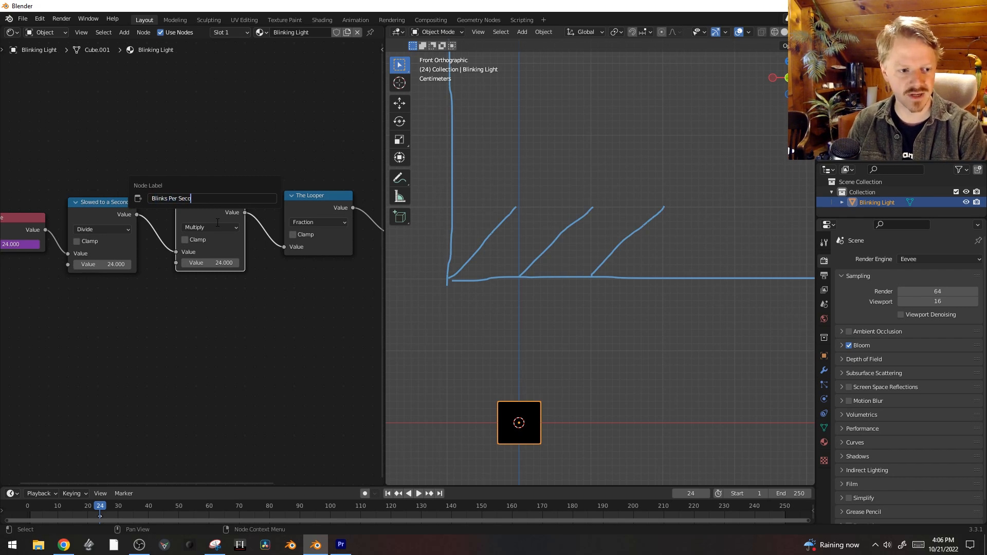
{"action": "type", "text": "nd"}
{"action": "key", "text": "Return"}
{"action": "double_click", "coordinate": [221, 263]}
{"action": "type", "text": "1"}
{"action": "key", "text": "Return"}
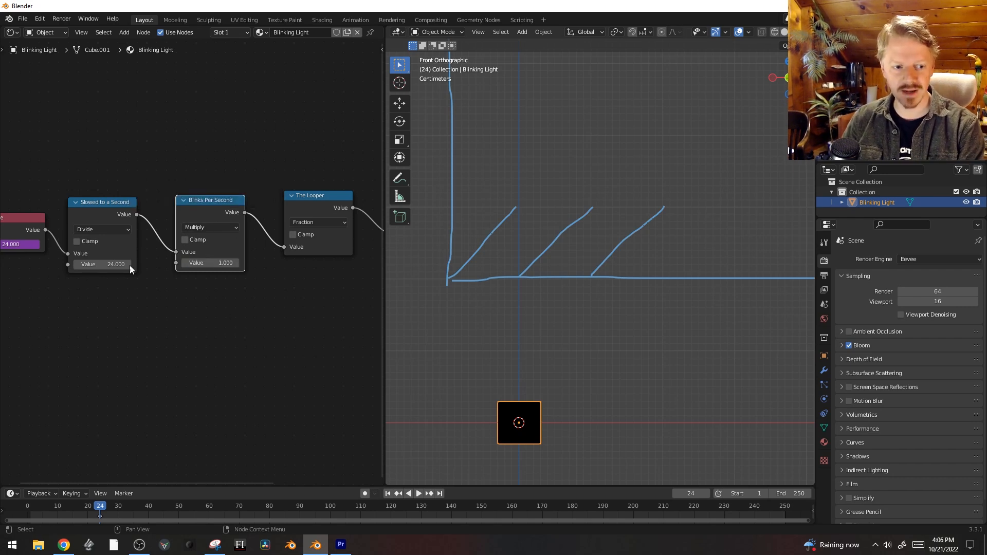
Step: Play the animation and set the Blinks Per Second multiplier to 2 to compare the blink rates
{"action": "key", "text": "space"}
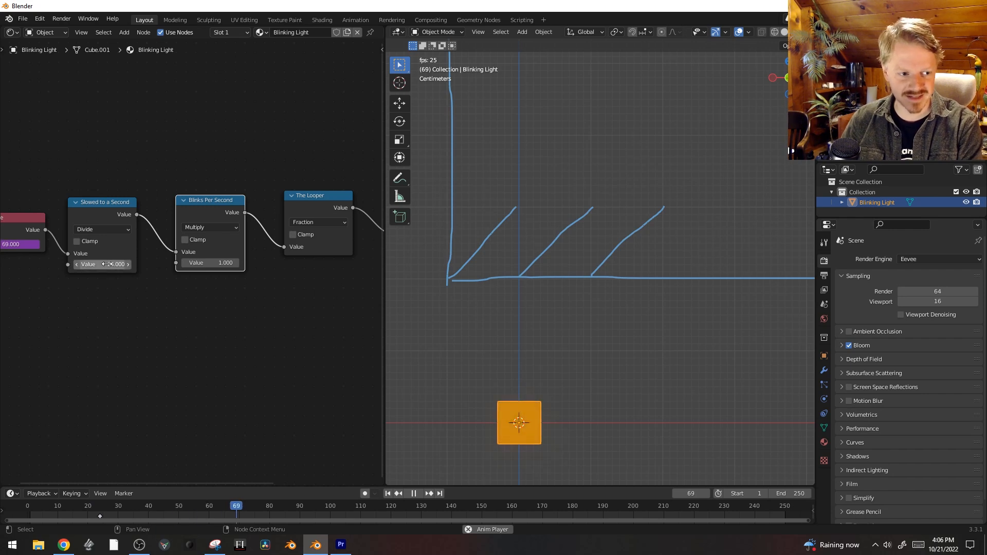
{"action": "double_click", "coordinate": [188, 263]}
{"action": "type", "text": "2"}
{"action": "key", "text": "Return"}
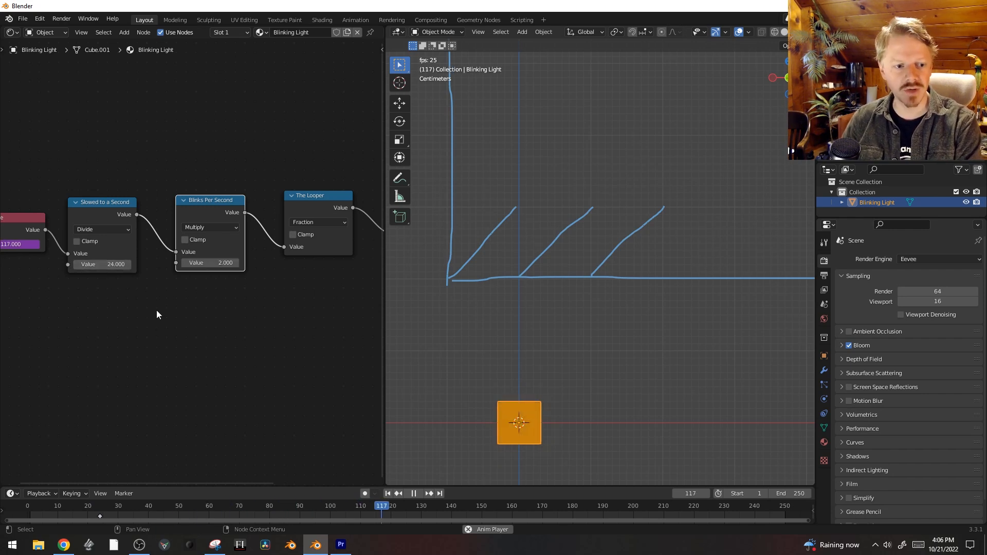
{"action": "key", "text": "Escape"}
{"action": "left_click_drag", "start_coordinate": [450, 277], "coordinate": [483, 208]}
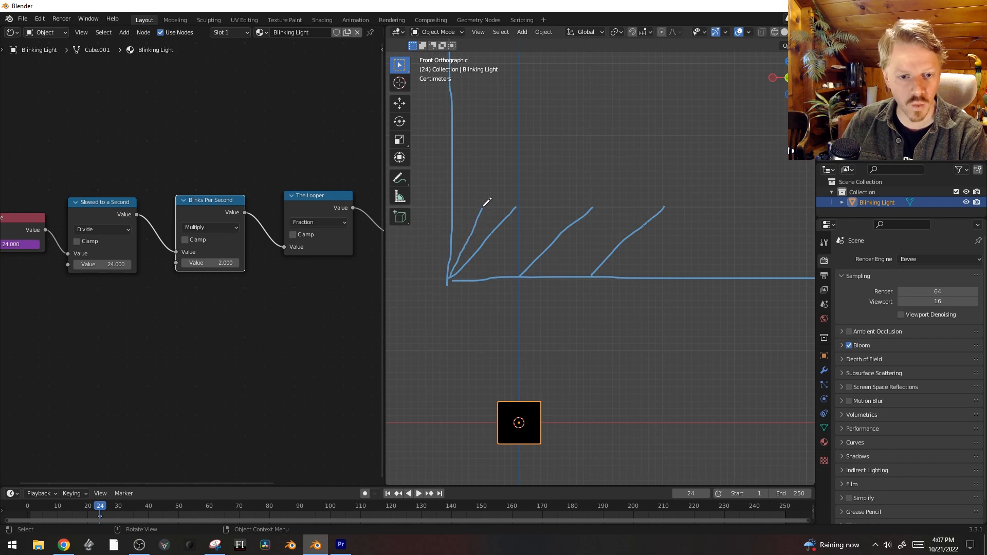
{"action": "left_click_drag", "start_coordinate": [482, 279], "coordinate": [509, 212]}
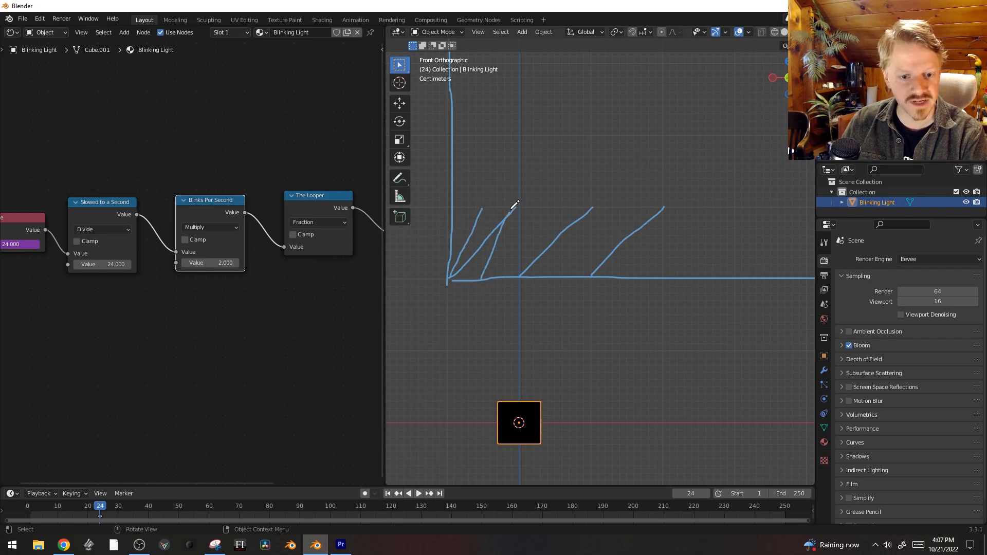
{"action": "key", "text": "ctrl+z"}
{"action": "key", "text": "ctrl+z"}
Step: Set the Blinks Per Second multiplier to 3 and annotate three steep ramps within the graph's first cycle
{"action": "left_click", "coordinate": [233, 264]}
{"action": "type", "text": "3"}
{"action": "key", "text": "Return"}
{"action": "mouse_move", "coordinate": [457, 278]}
{"action": "left_mouse_down"}
{"action": "mouse_move", "coordinate": [484, 211]}
{"action": "mouse_move", "coordinate": [505, 272]}
{"action": "left_mouse_up"}
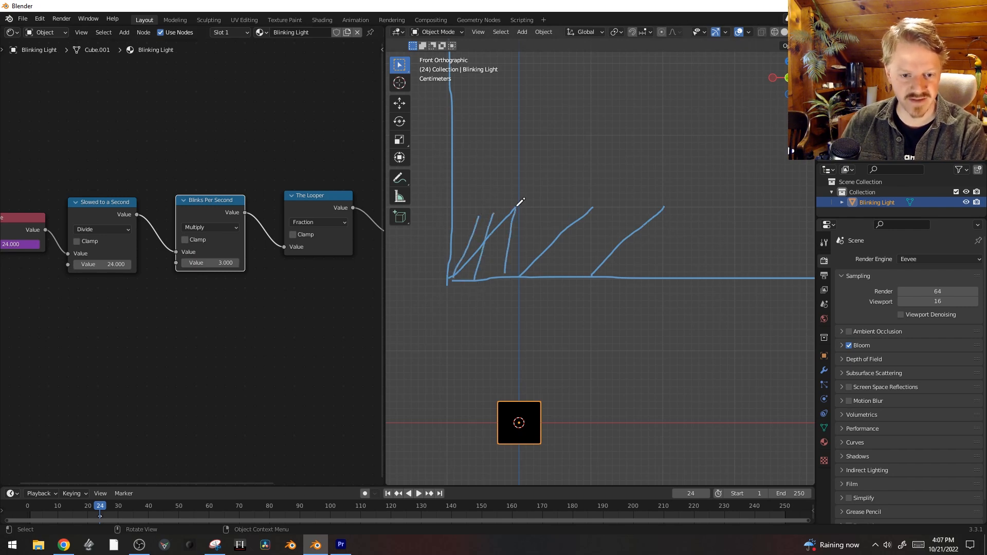
Step: Group all nodes except the Material Output into one node group and return to the main node tree
{"action": "scroll", "coordinate": [227, 273], "scroll_direction": "up", "scroll_amount": 3}
{"action": "scroll", "coordinate": [254, 298], "scroll_direction": "down", "scroll_amount": 6}
{"action": "left_click_drag", "start_coordinate": [39, 182], "coordinate": [281, 341]}
{"action": "key", "text": "Home"}
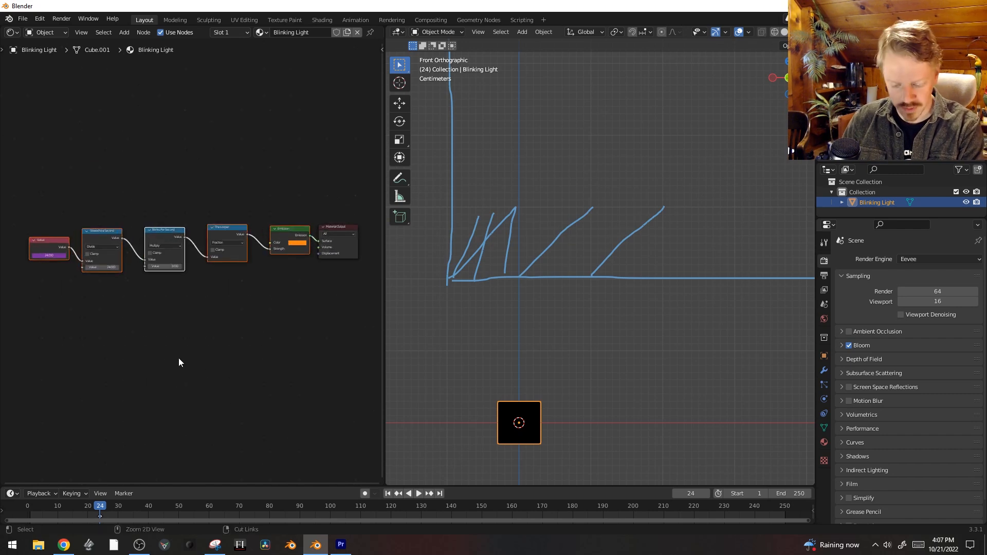
{"action": "key", "text": "ctrl+g"}
{"action": "key", "text": "Tab"}
Step: Rename the new node group to "Blink Light" in the group node's properties
{"action": "scroll", "coordinate": [178, 310], "scroll_direction": "up", "scroll_amount": 3}
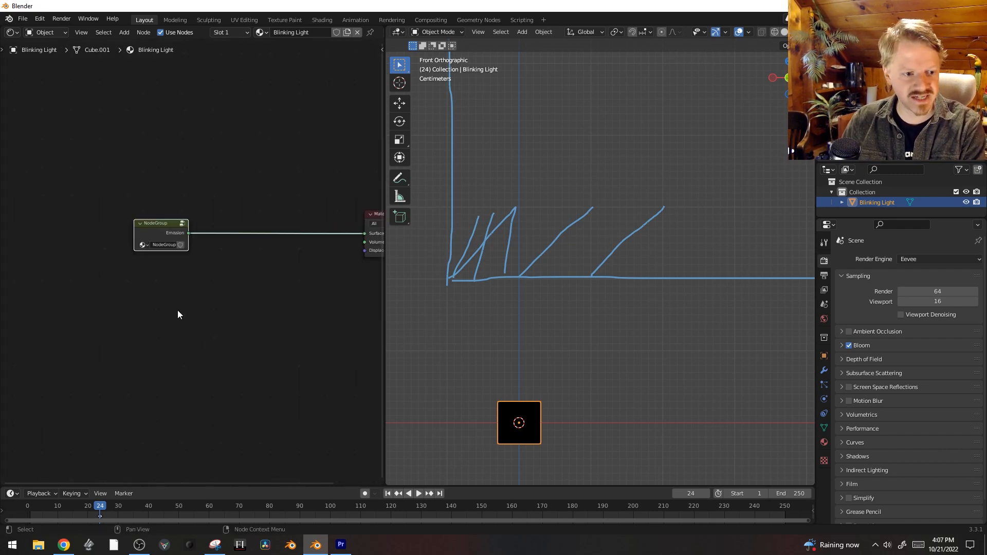
{"action": "left_click", "coordinate": [382, 51]}
{"action": "left_click", "coordinate": [380, 75]}
{"action": "left_click", "coordinate": [380, 95]}
{"action": "left_click", "coordinate": [378, 54]}
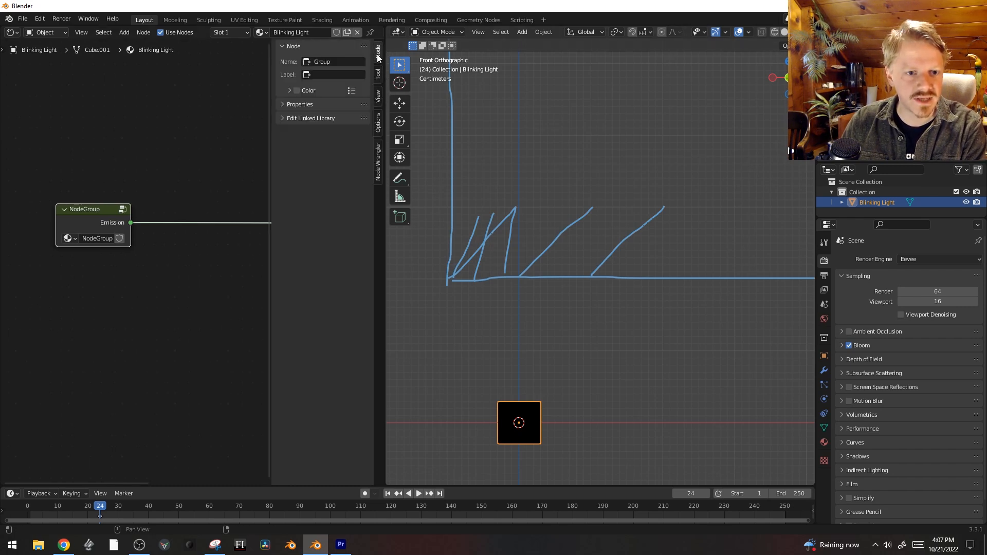
{"action": "left_click", "coordinate": [281, 102]}
{"action": "left_click", "coordinate": [319, 119]}
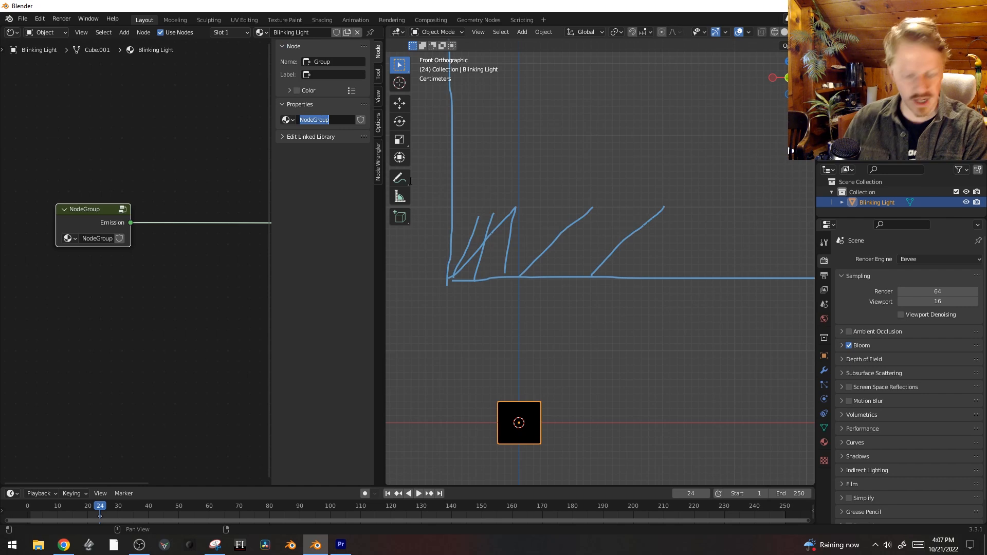
{"action": "type", "text": "Blink Light"}
{"action": "key", "text": "Return"}
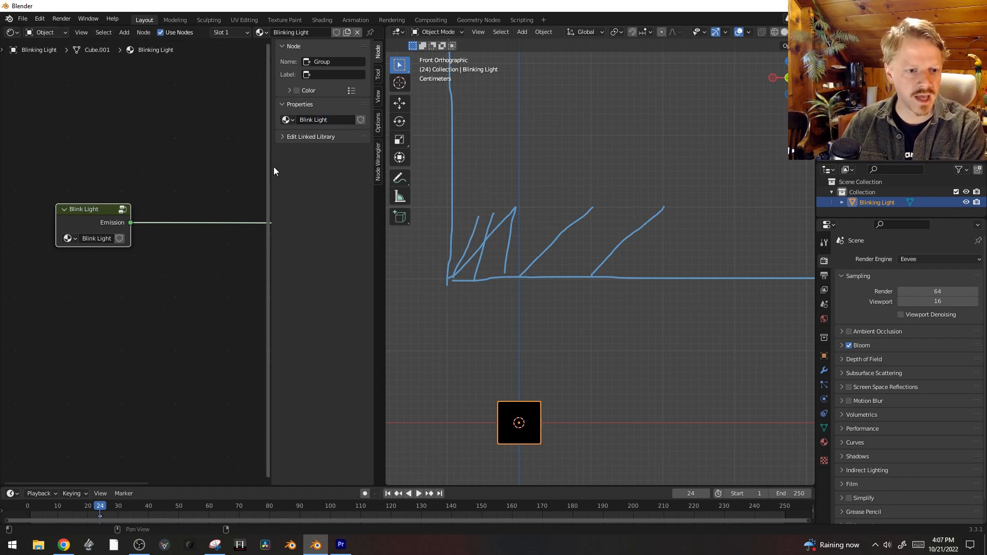
{"action": "key", "text": "n"}
Step: Inside the Blink Light group, move the Group Input below the Value node and expose the Blinks Per Second multiplier as a group input
{"action": "key", "text": "Tab"}
{"action": "middle_click_drag", "start_coordinate": [162, 222], "coordinate": [208, 182]}
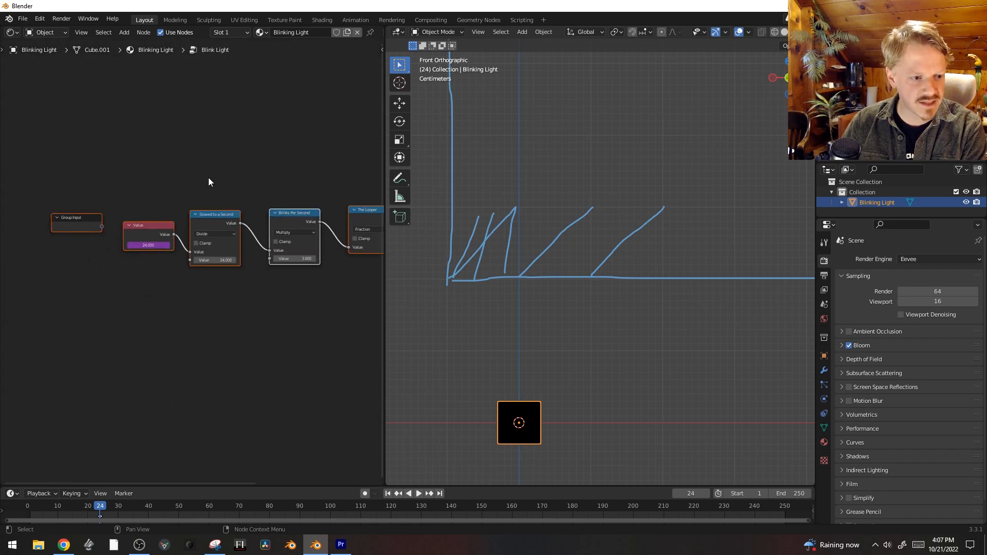
{"action": "left_click_drag", "start_coordinate": [70, 214], "coordinate": [176, 288]}
{"action": "scroll", "coordinate": [196, 301], "scroll_direction": "up", "scroll_amount": 2}
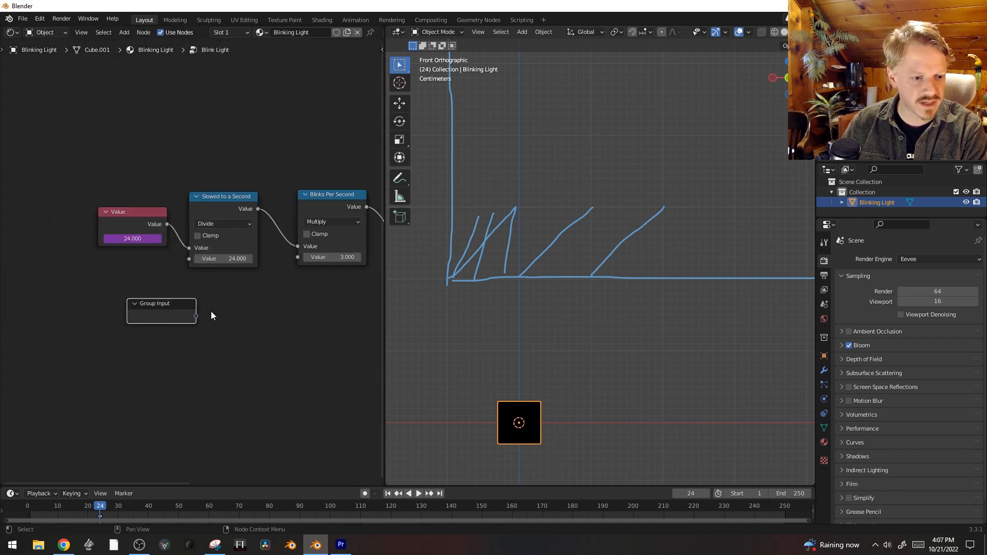
{"action": "middle_click_drag", "start_coordinate": [292, 275], "coordinate": [266, 274]}
{"action": "left_click_drag", "start_coordinate": [222, 252], "coordinate": [127, 312]}
{"action": "key", "text": "Tab"}
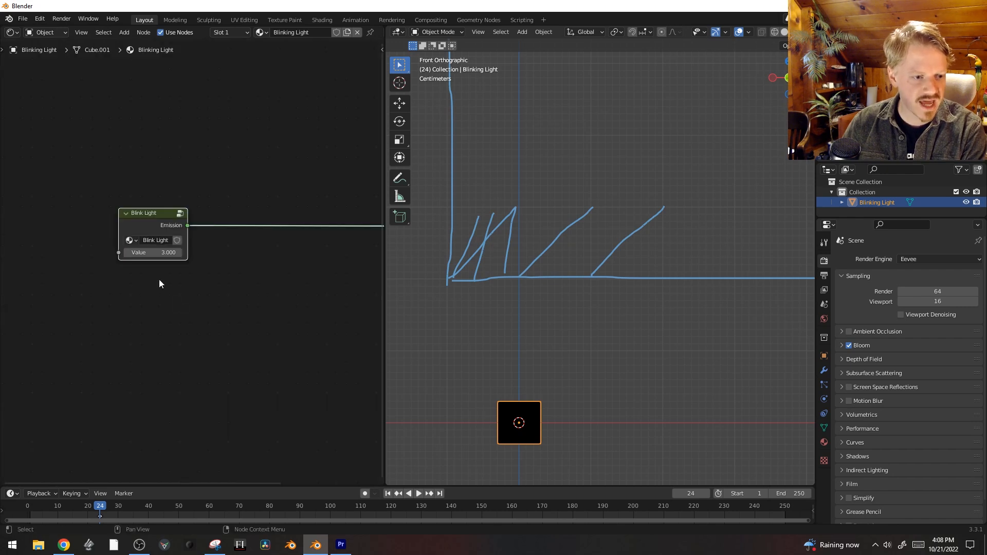
{"action": "left_click_drag", "start_coordinate": [157, 252], "coordinate": [168, 252], "text": "shift"}
Step: Rename the Blink Light group's Value input to "Blinks Per Second"
{"action": "key", "text": "Tab"}
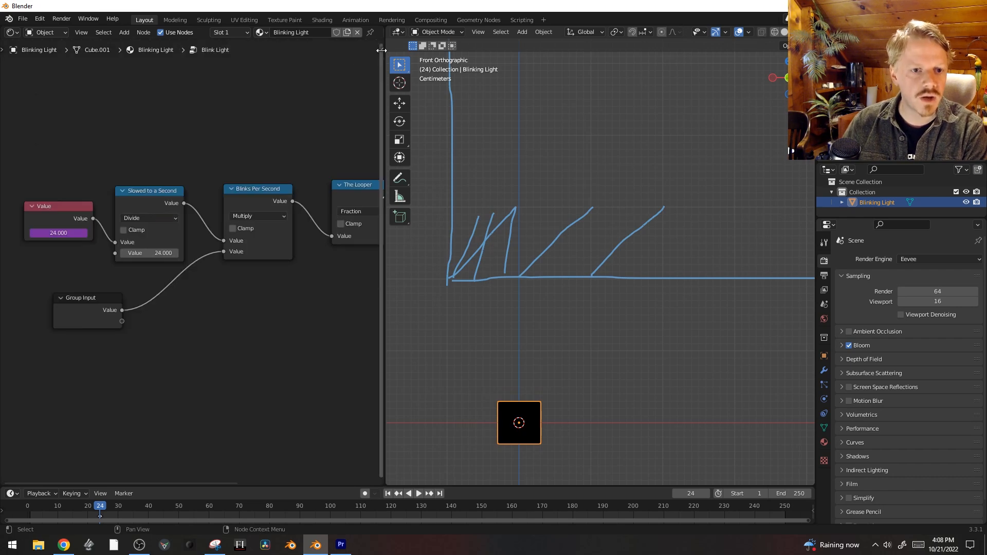
{"action": "left_click", "coordinate": [383, 50]}
{"action": "left_click", "coordinate": [379, 74]}
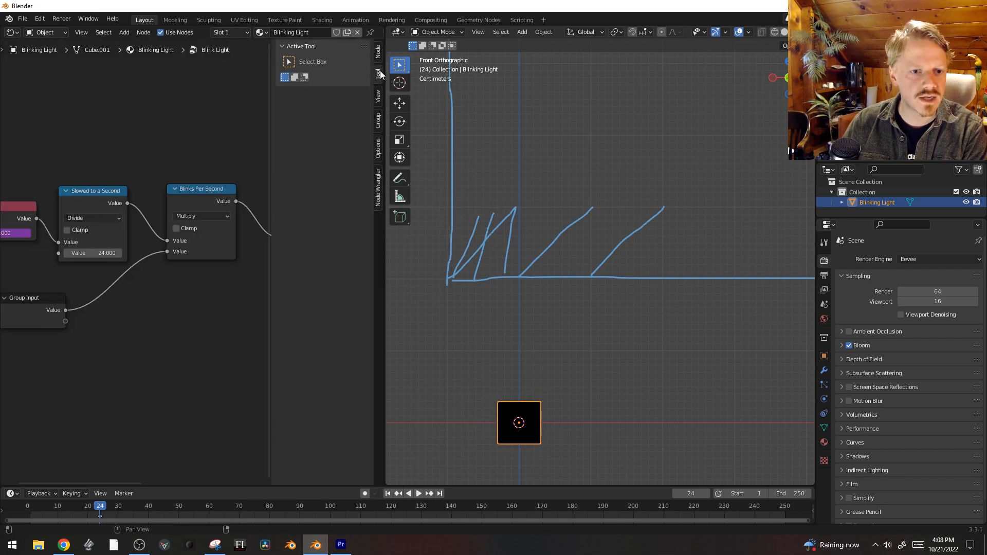
{"action": "left_click", "coordinate": [377, 97]}
{"action": "left_click", "coordinate": [378, 122]}
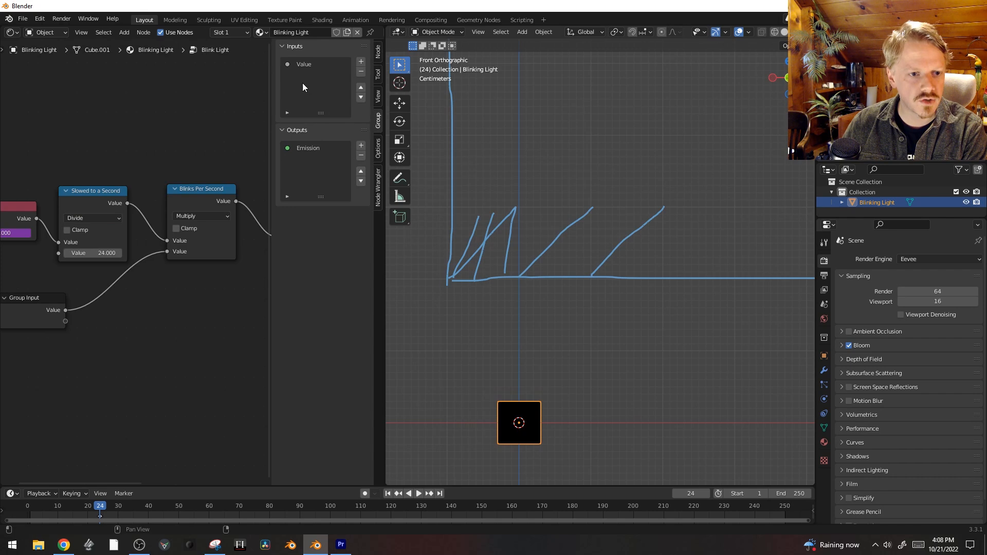
{"action": "left_click", "coordinate": [306, 66]}
{"action": "double_click", "coordinate": [307, 64]}
{"action": "type", "text": "Blinks Per Second"}
{"action": "key", "text": "Return"}
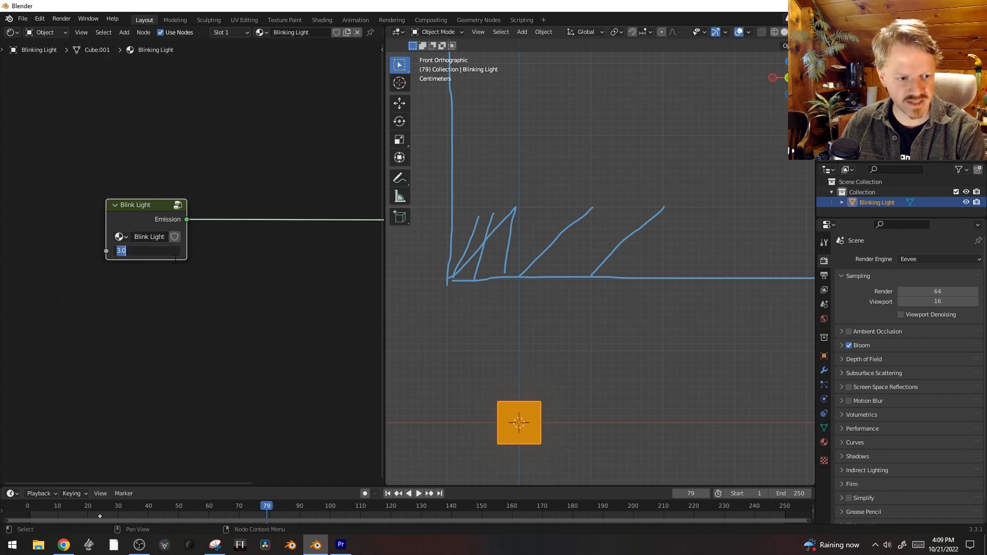
Step: Open the Blink Light group and play the animation to examine how the cube's light fades in and cuts off
{"action": "key", "text": "Tab"}
{"action": "key", "text": "space"}
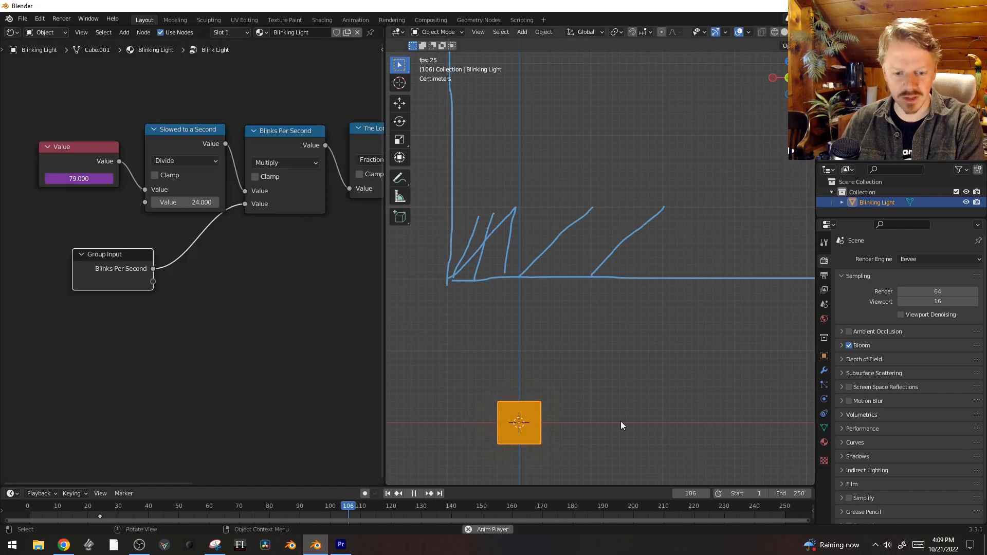
{"action": "middle_click_drag", "start_coordinate": [568, 434], "coordinate": [563, 390], "text": "shift"}
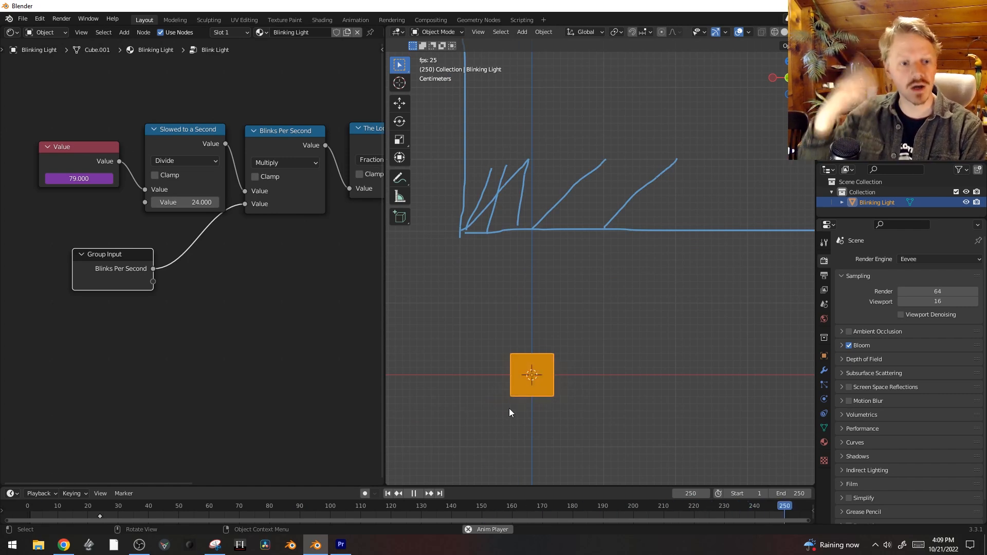
{"action": "key", "text": "space"}
Step: Duplicate The Looper node and insert the copy between The Looper and the Emission node's Strength
{"action": "middle_click_drag", "start_coordinate": [203, 362], "coordinate": [43, 436]}
{"action": "scroll", "coordinate": [161, 344], "scroll_direction": "right", "scroll_amount": 3, "text": "ctrl"}
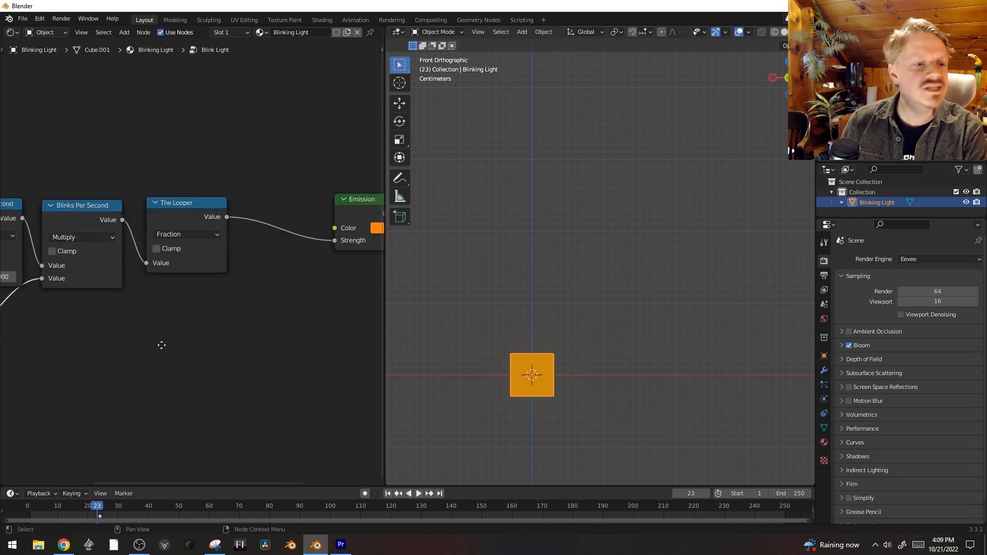
{"action": "left_click", "coordinate": [159, 209]}
{"action": "key", "text": "shift+d"}
{"action": "left_click", "coordinate": [290, 209]}
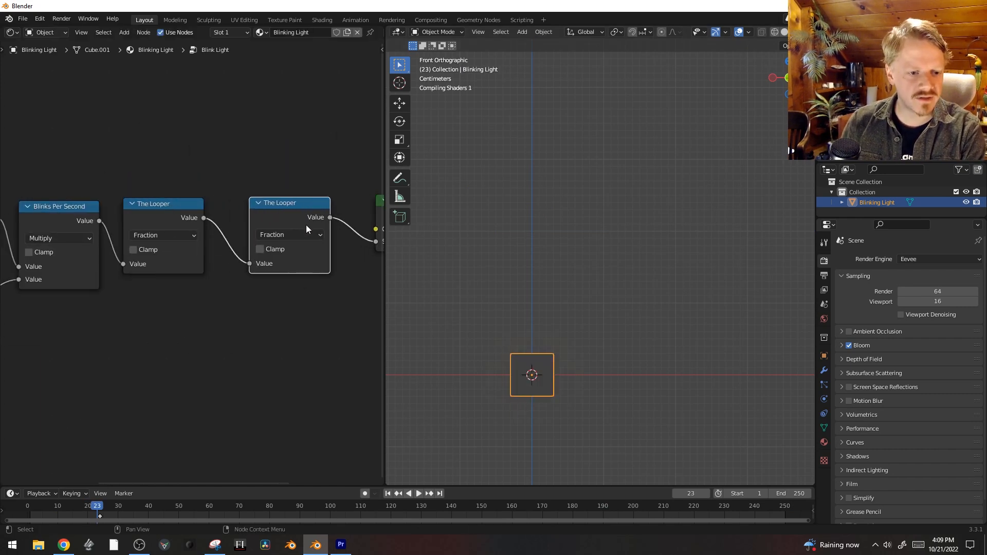
Step: Set the duplicated math node to Greater Than with a threshold of 0.5
{"action": "left_click", "coordinate": [300, 235]}
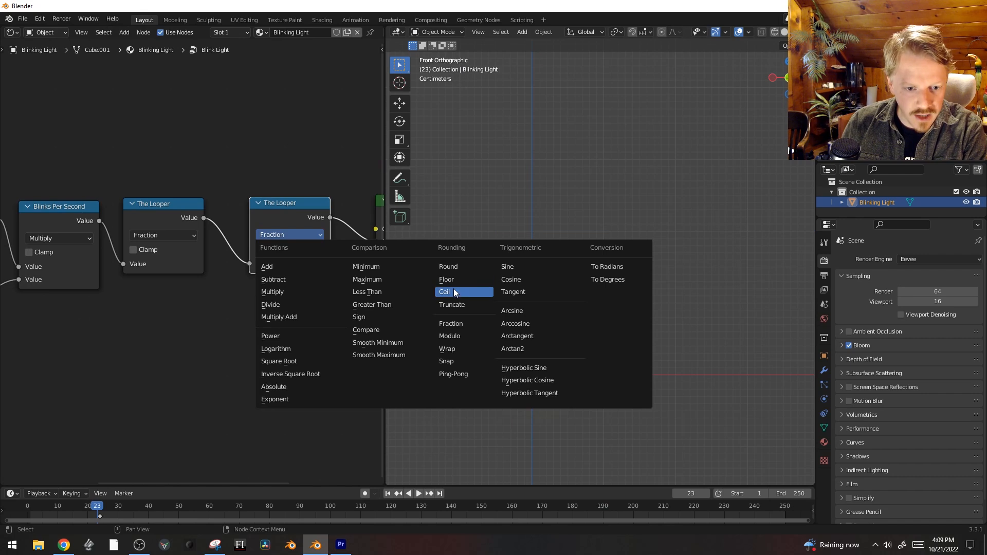
{"action": "left_click", "coordinate": [399, 306]}
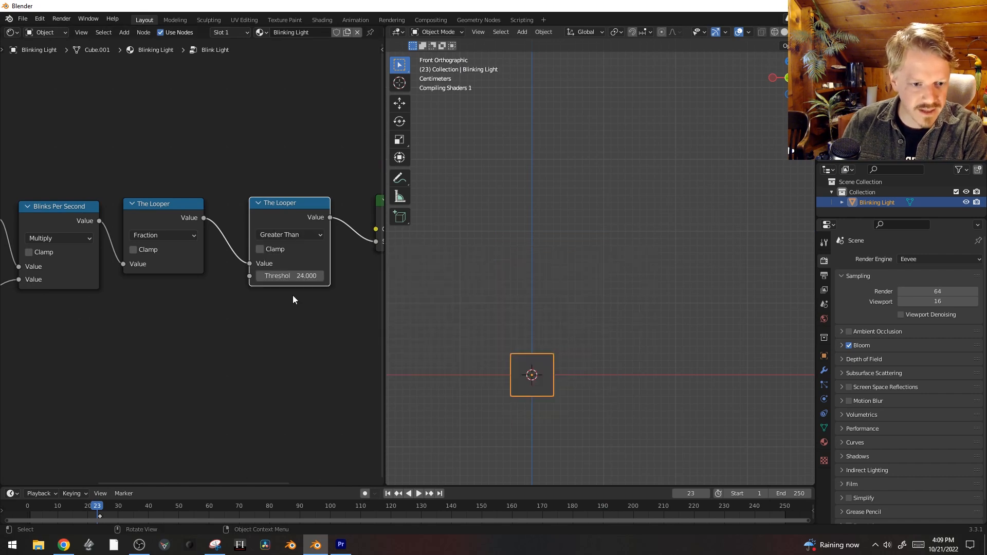
{"action": "middle_click_drag", "start_coordinate": [292, 296], "coordinate": [263, 283]}
{"action": "left_click", "coordinate": [250, 278]}
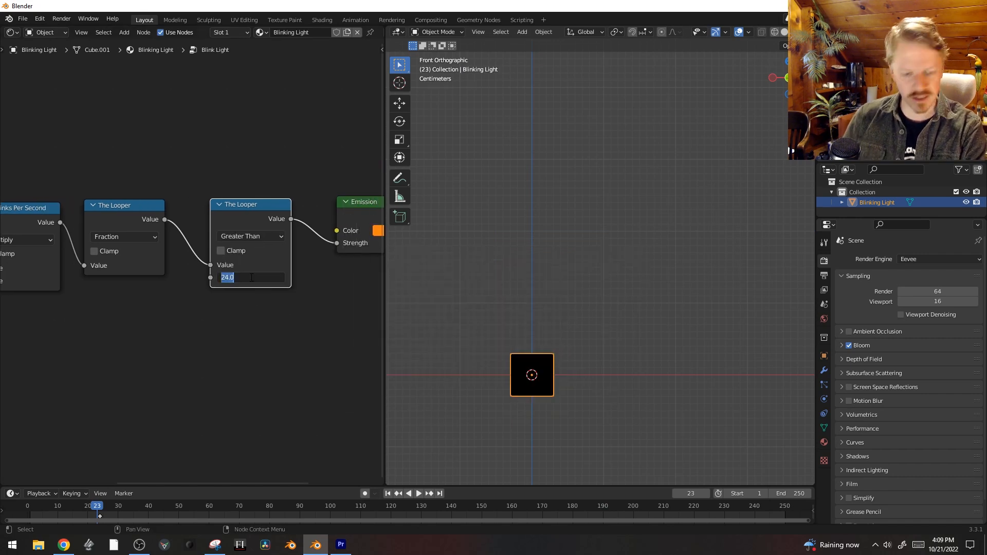
{"action": "type", "text": ".5"}
{"action": "key", "text": "Return"}
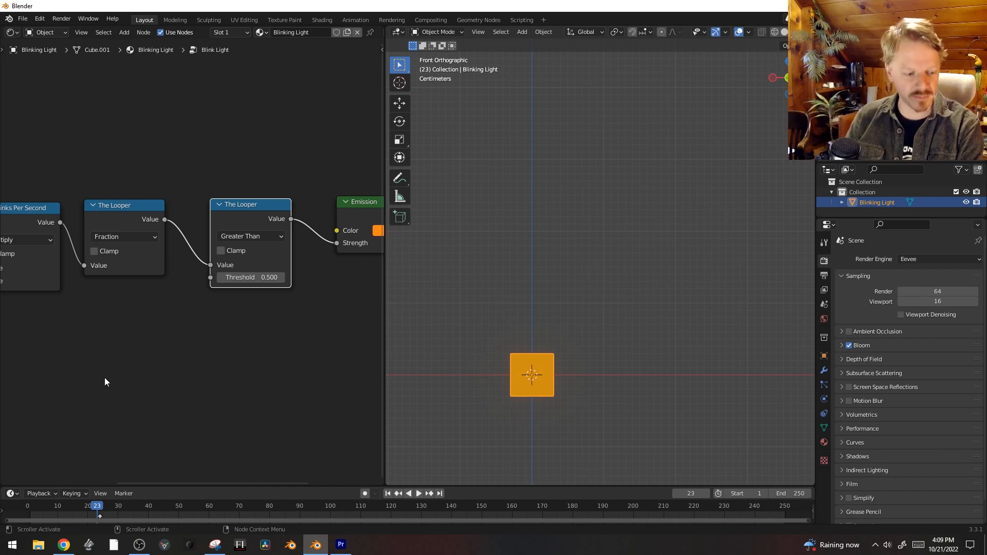
Step: Go to frame 24, annotate square on/off pulses over the second and third ramps, and play the animation
{"action": "left_click", "coordinate": [100, 506]}
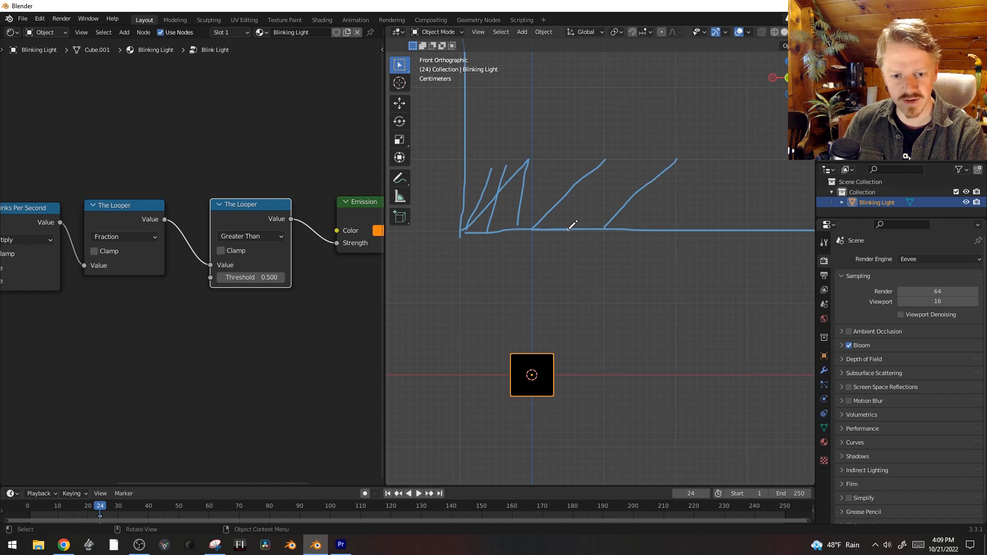
{"action": "mouse_move", "coordinate": [568, 229]}
{"action": "left_mouse_down"}
{"action": "mouse_move", "coordinate": [568, 180]}
{"action": "mouse_move", "coordinate": [605, 158]}
{"action": "mouse_move", "coordinate": [607, 226]}
{"action": "mouse_move", "coordinate": [648, 159]}
{"action": "mouse_move", "coordinate": [681, 211]}
{"action": "left_mouse_up"}
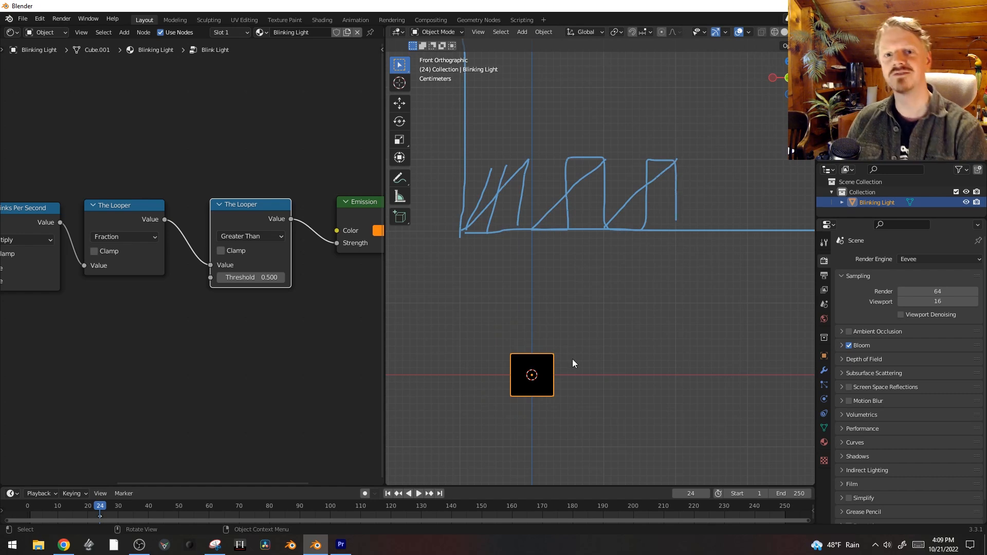
{"action": "key", "text": "space"}
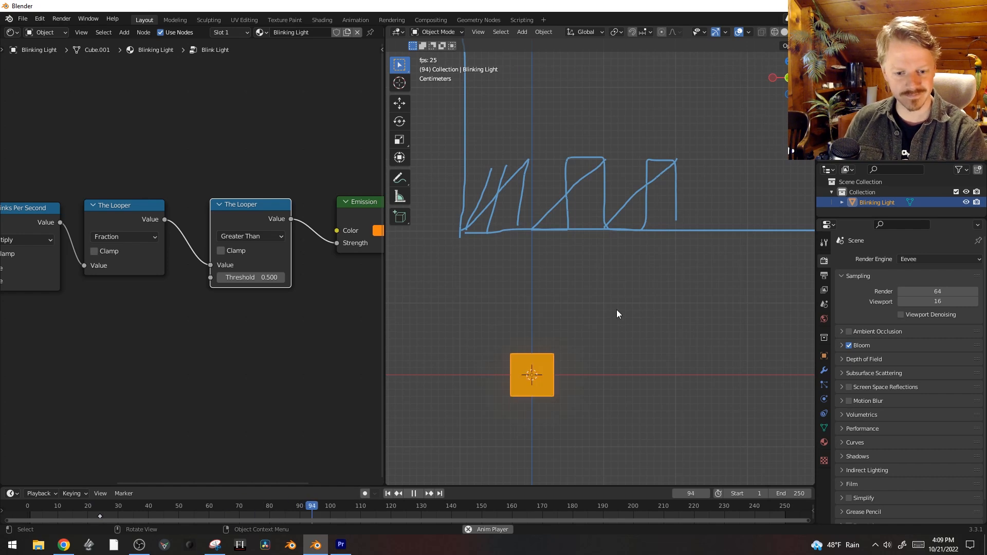
{"action": "key", "text": "space"}
Step: Label the Greater Than node "Blink Duration"
{"action": "right_click", "coordinate": [269, 209]}
{"action": "left_click", "coordinate": [269, 208]}
{"action": "type", "text": "Blin"}
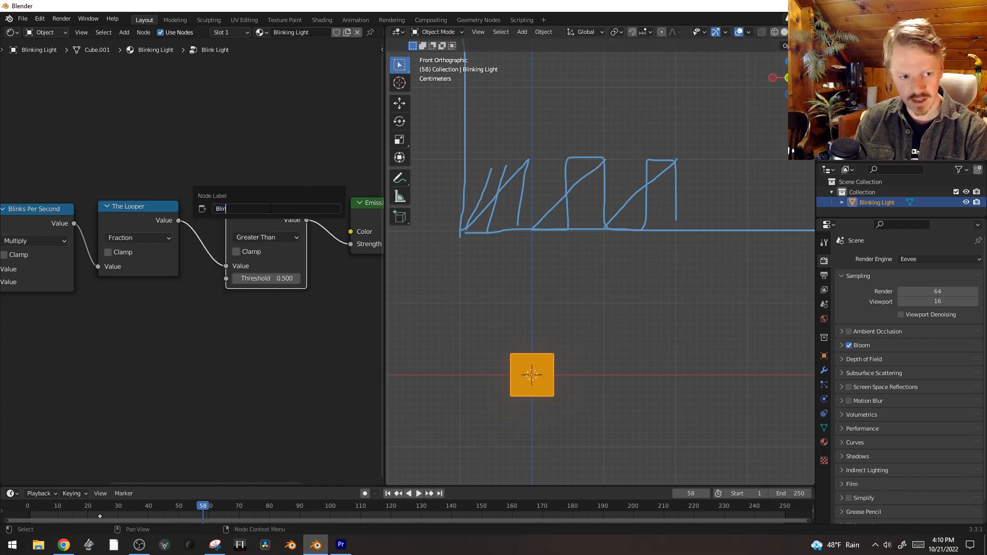
{"action": "type", "text": "k Duration"}
{"action": "key", "text": "Return"}
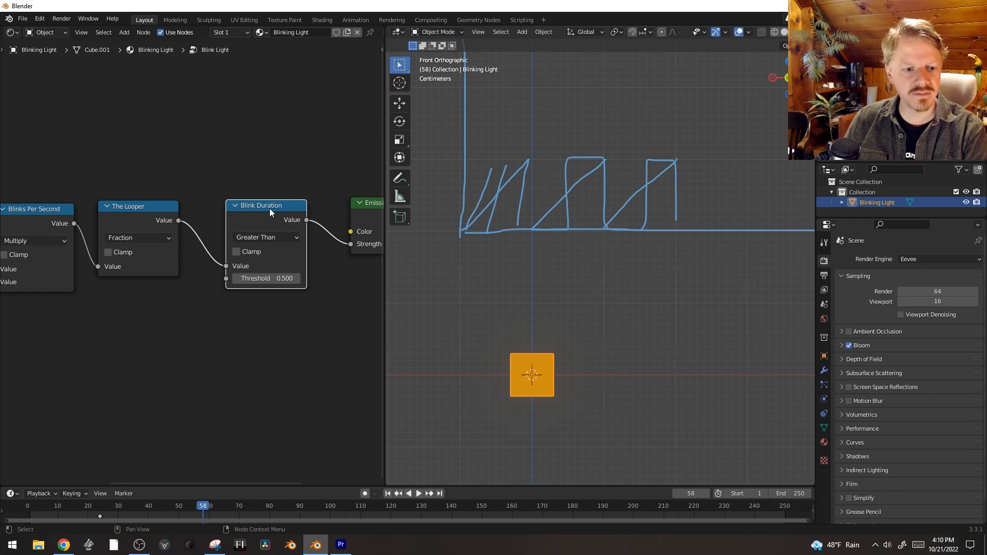
Step: Set the Blink Duration threshold to 0.9 and play the animation to compare the blink lengths
{"action": "key", "text": "space"}
{"action": "key", "text": "space"}
{"action": "double_click", "coordinate": [273, 277]}
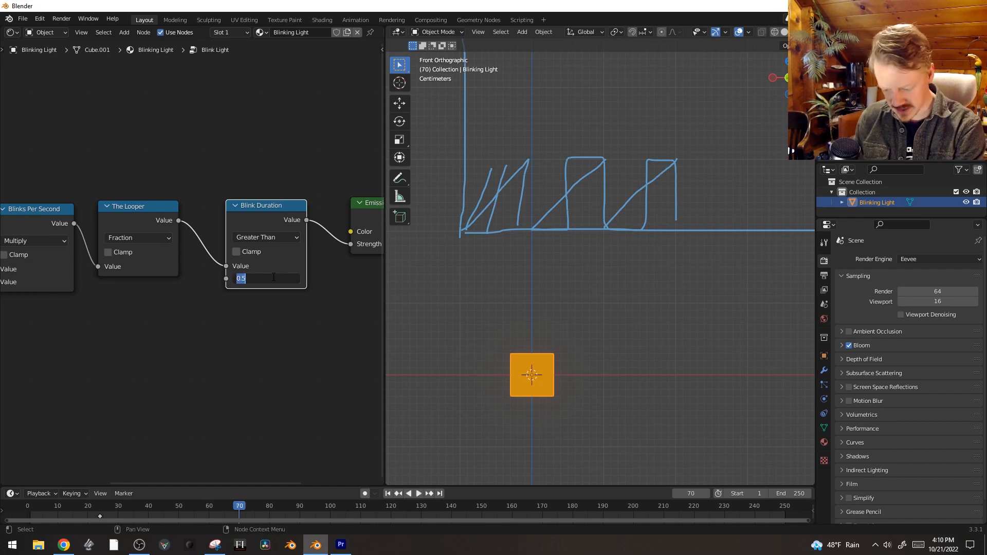
{"action": "type", "text": ".9"}
{"action": "key", "text": "Return"}
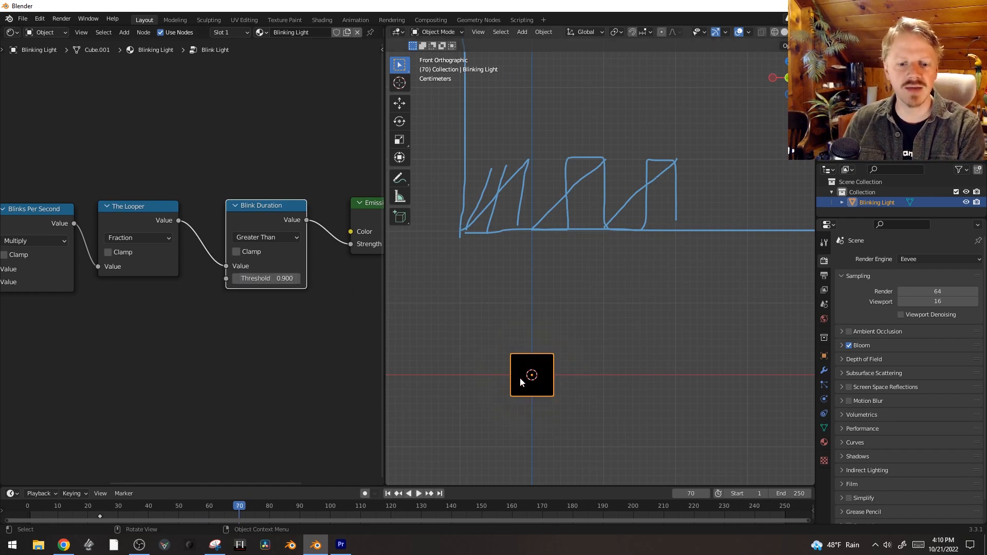
{"action": "key", "text": "space"}
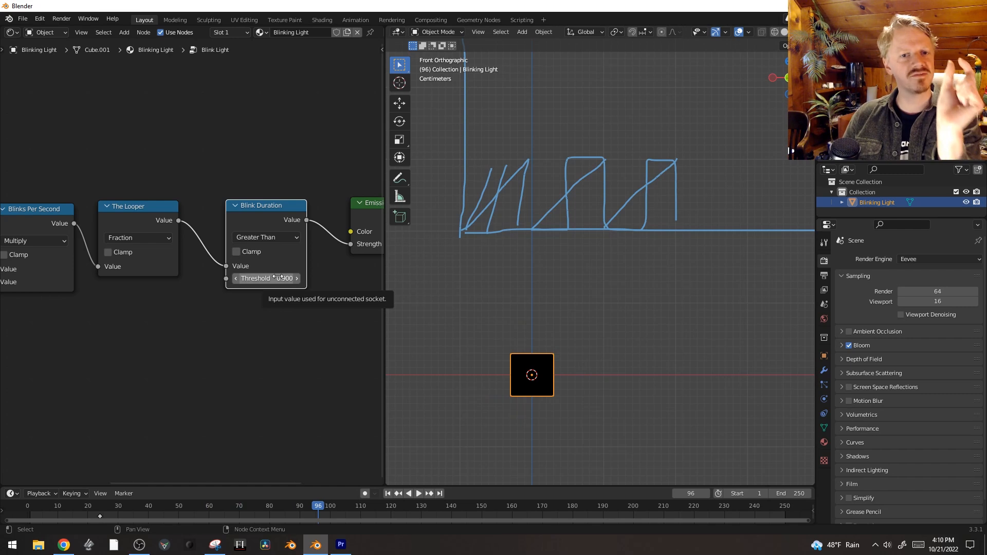
Step: Change the Blink Duration node's operation to Less Than and check the blinking in playback
{"action": "left_click", "coordinate": [283, 235]}
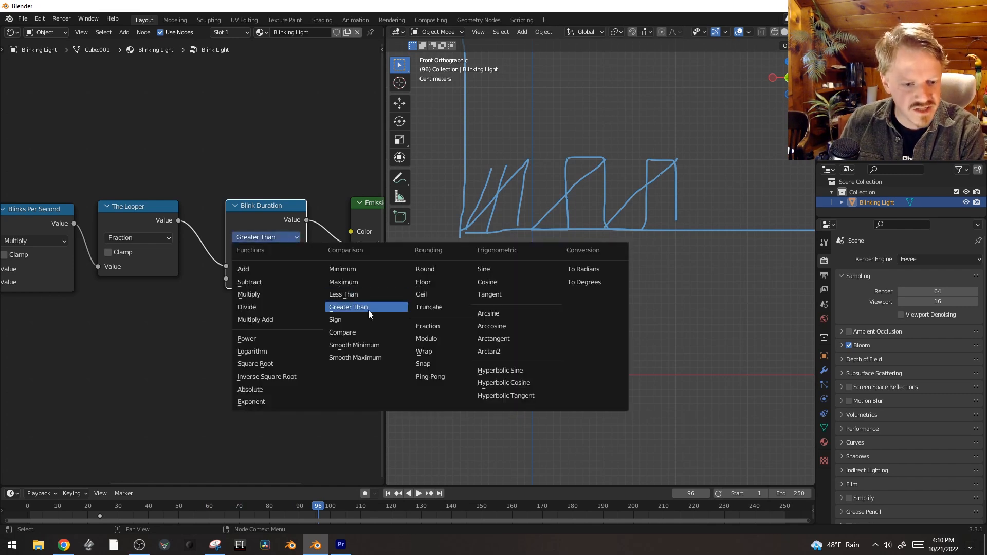
{"action": "left_click", "coordinate": [366, 297]}
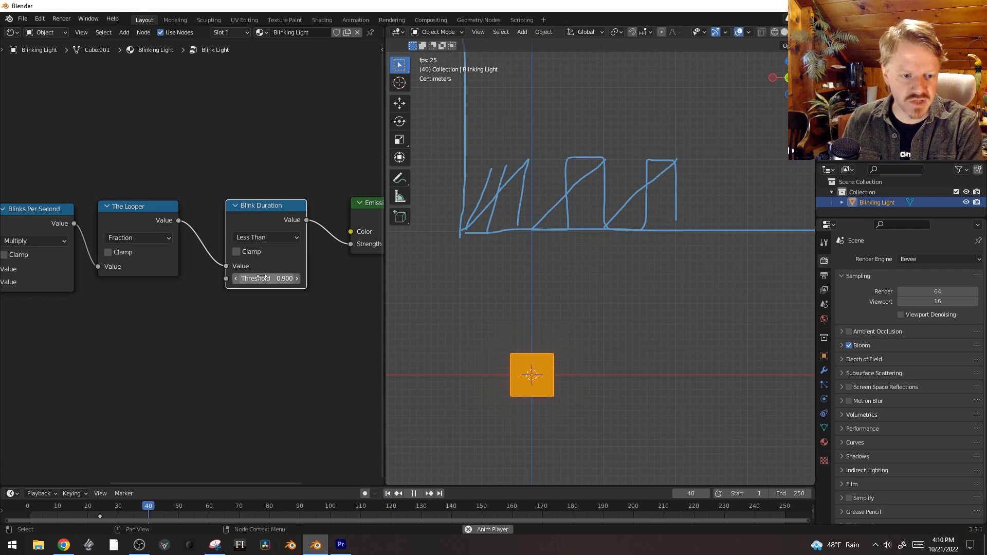
{"action": "left_click_drag", "start_coordinate": [281, 278], "coordinate": [285, 279]}
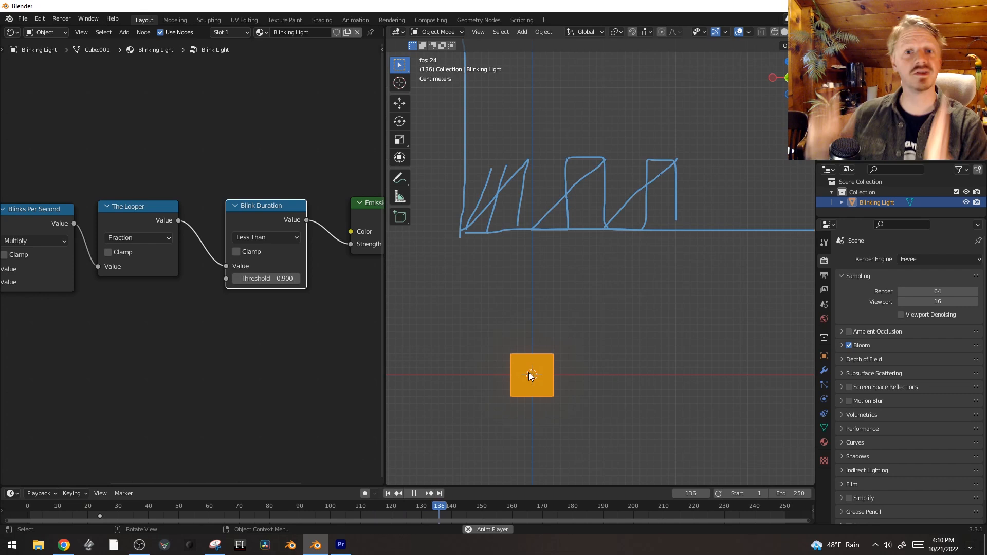
{"action": "key", "text": "space"}
Step: Expose the Blink Duration threshold as a group input and rename that input to "Duration"
{"action": "middle_click_drag", "start_coordinate": [85, 351], "coordinate": [202, 333]}
{"action": "scroll", "coordinate": [203, 333], "scroll_direction": "down", "scroll_amount": 4}
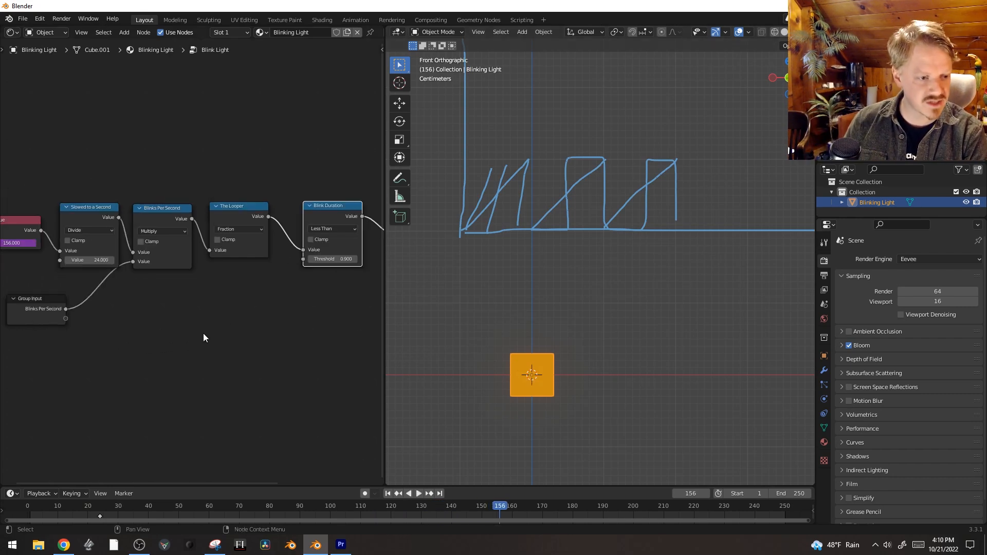
{"action": "left_click_drag", "start_coordinate": [303, 260], "coordinate": [65, 319]}
{"action": "type", "text": "nk "}
{"action": "type", "text": "Duration"}
{"action": "key", "text": "Return"}
{"action": "key", "text": "n"}
{"action": "key", "text": "Home"}
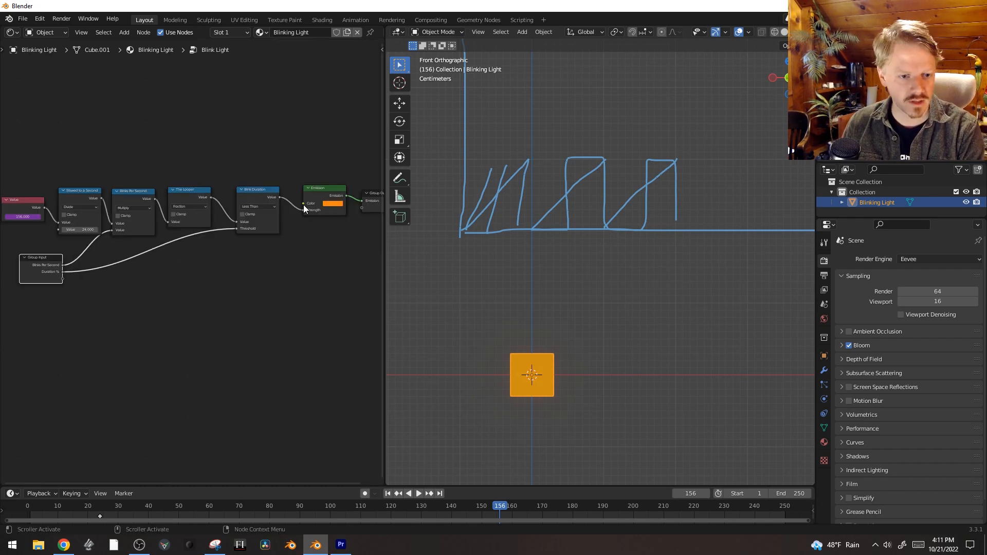
Step: Expose the Emission node's Color as a group input and check the Blink Light node in the main node tree
{"action": "left_click_drag", "start_coordinate": [303, 205], "coordinate": [54, 281]}
{"action": "key", "text": "Tab"}
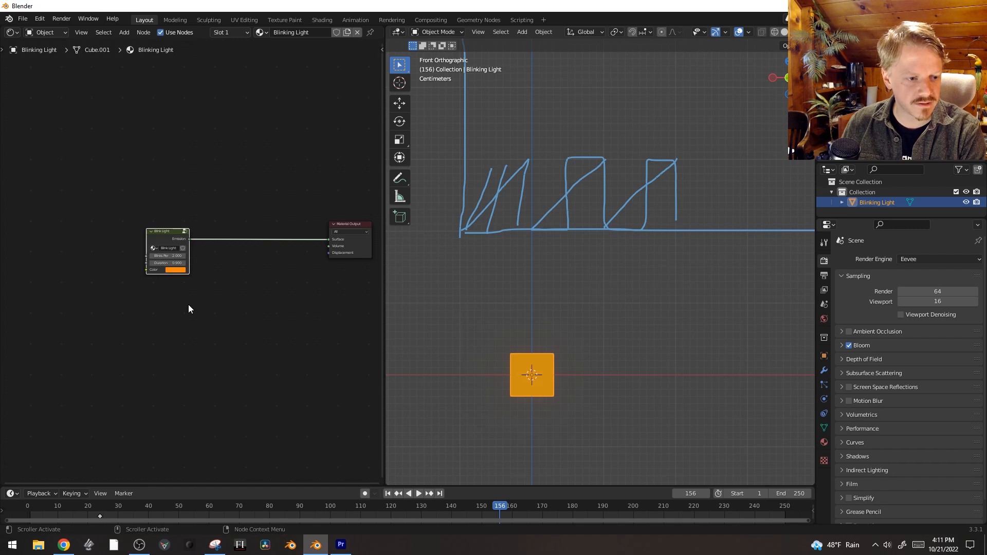
{"action": "key", "text": "Tab"}
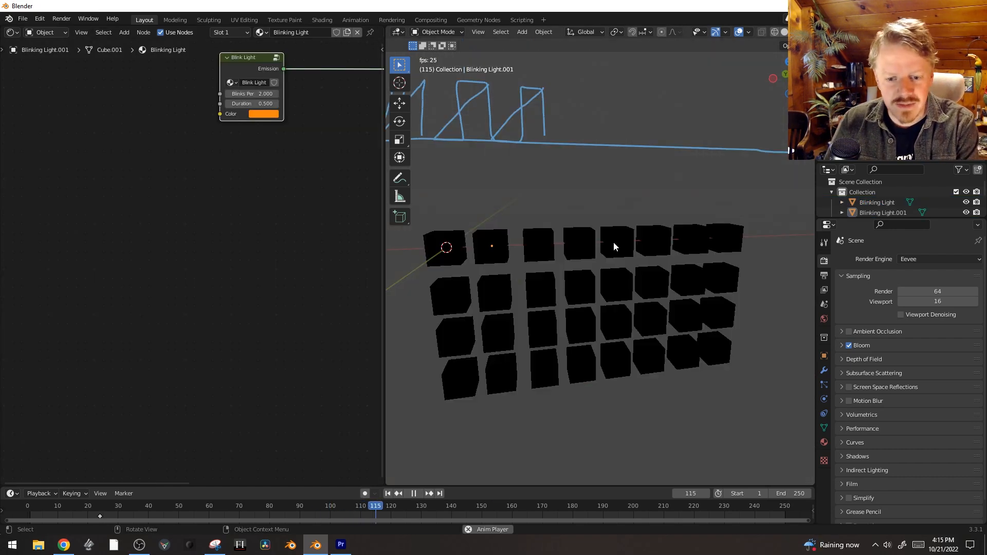
Step: Stop the animation playback of the cube grid
{"action": "key", "text": "space"}
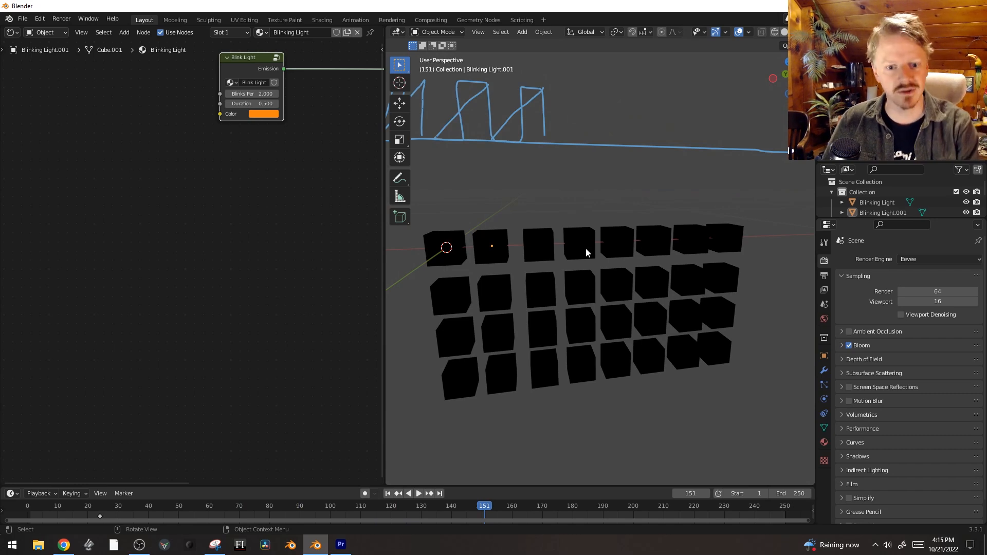
Step: Play the animation briefly, and add an Object Info node below the other nodes inside the Blink Light group
{"action": "key", "text": "space"}
{"action": "key", "text": "space"}
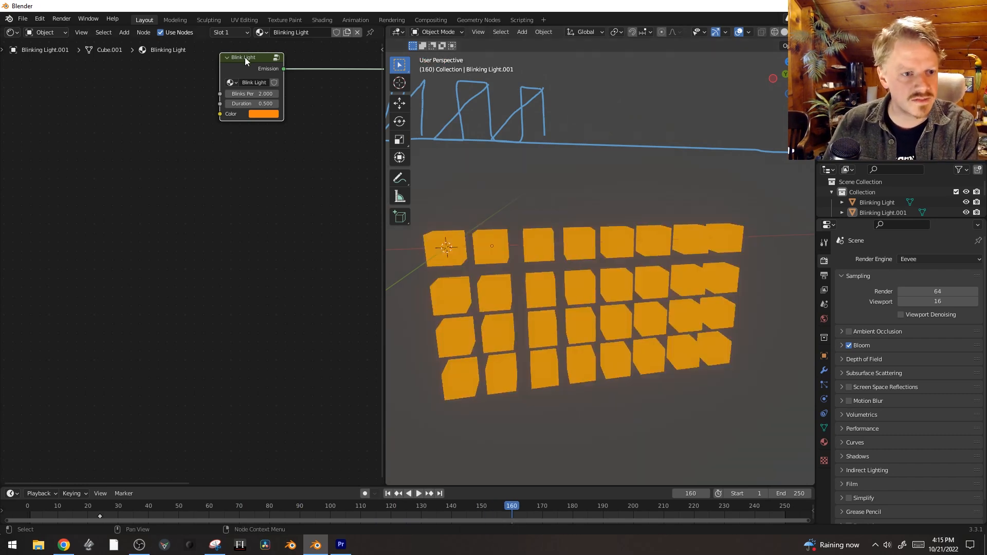
{"action": "key", "text": "Tab"}
{"action": "key", "text": "shift+a"}
{"action": "left_click", "coordinate": [269, 344]}
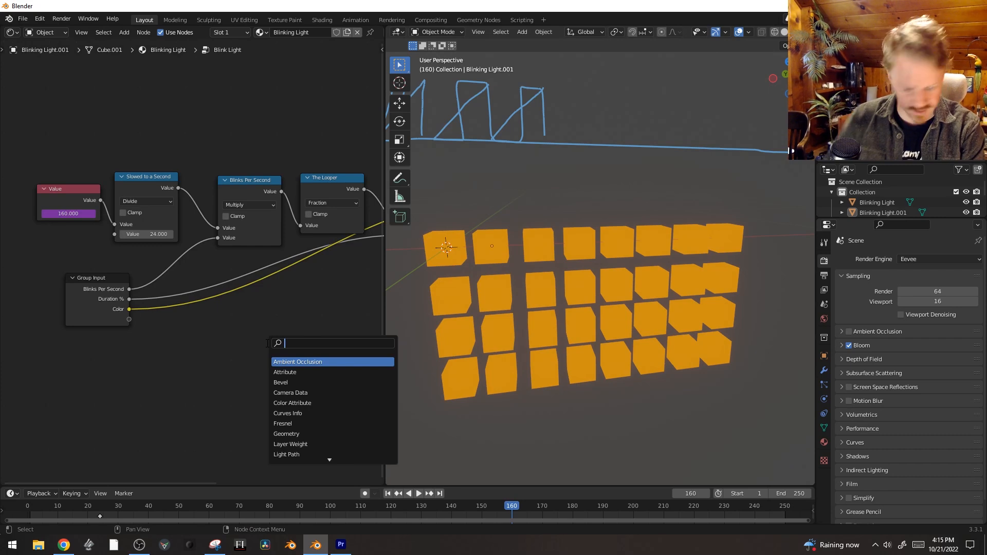
{"action": "type", "text": "obj"}
{"action": "key", "text": "Return"}
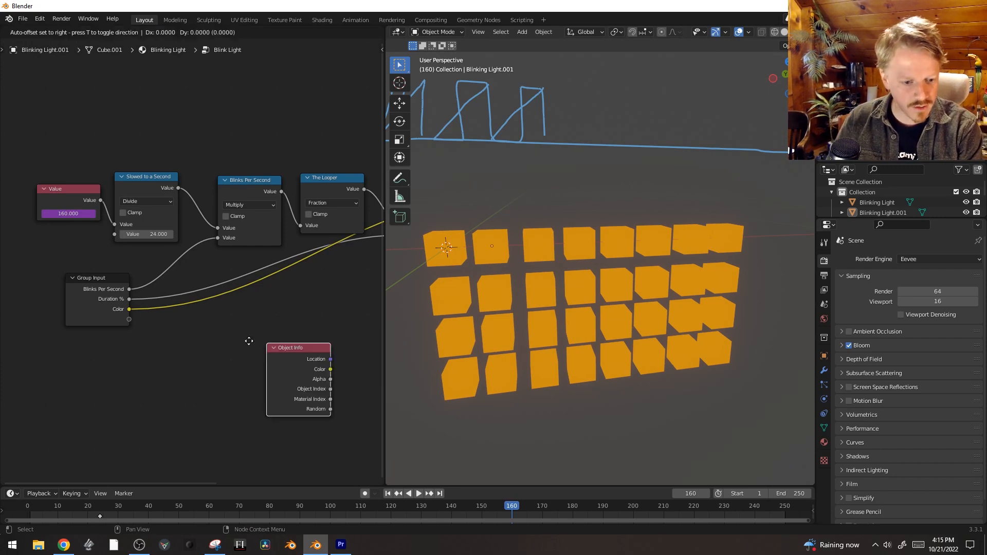
{"action": "left_click", "coordinate": [192, 342]}
{"action": "scroll", "coordinate": [277, 421], "scroll_direction": "up", "scroll_amount": 2}
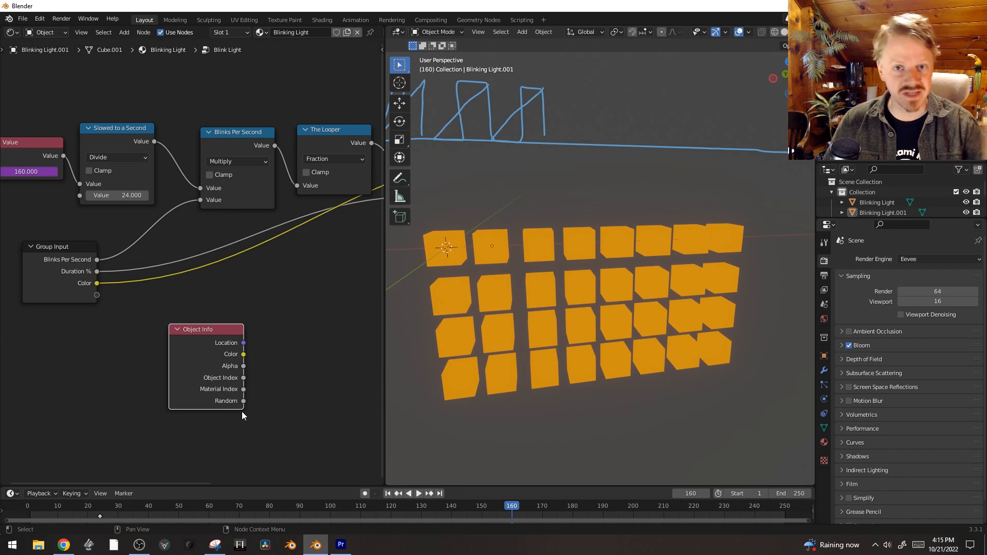
{"action": "middle_click_drag", "start_coordinate": [257, 307], "coordinate": [304, 311]}
Step: Insert a duplicate of the "Slowed to a Second" node before Blinks Per Second and set its operation to Add
{"action": "left_click_drag", "start_coordinate": [61, 116], "coordinate": [166, 184]}
{"action": "key", "text": "g"}
{"action": "left_click", "coordinate": [105, 171]}
{"action": "key", "text": "shift+d"}
{"action": "left_click", "coordinate": [214, 141]}
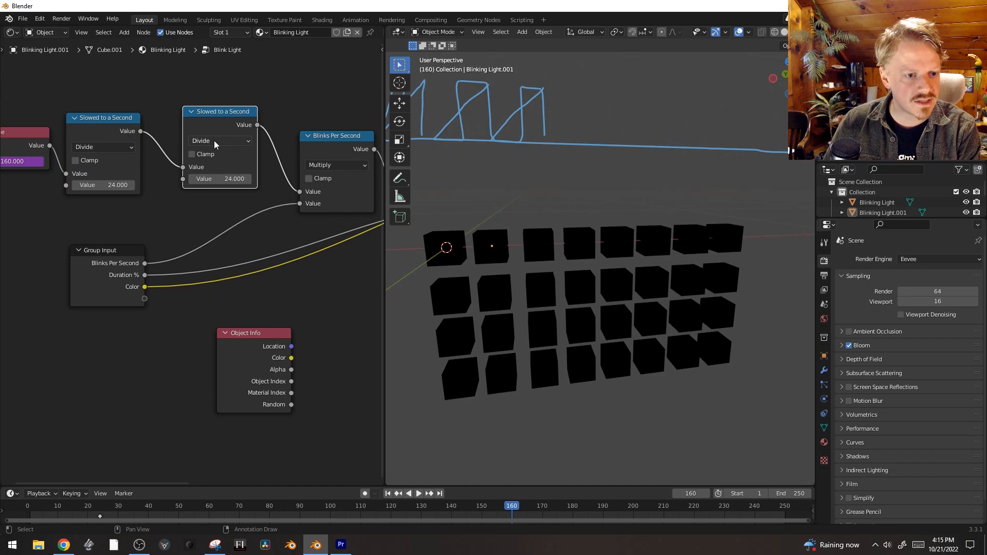
{"action": "left_click", "coordinate": [214, 140]}
{"action": "left_click", "coordinate": [214, 169]}
Step: Place the Object Info node below the Value node, connect its Random output to the Add node's second value, and play the animation
{"action": "left_click_drag", "start_coordinate": [259, 333], "coordinate": [31, 222]}
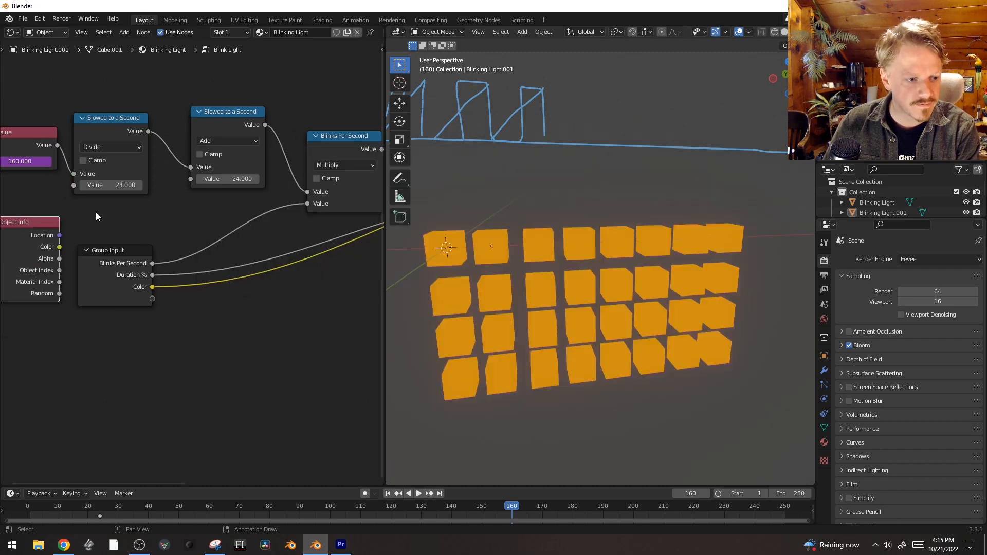
{"action": "middle_click_drag", "start_coordinate": [96, 217], "coordinate": [229, 217]}
{"action": "key", "text": "g"}
{"action": "left_click", "coordinate": [196, 221]}
{"action": "left_click_drag", "start_coordinate": [146, 95], "coordinate": [283, 206]}
{"action": "key", "text": "g"}
{"action": "left_click", "coordinate": [243, 209]}
{"action": "middle_click_drag", "start_coordinate": [243, 209], "coordinate": [195, 215]}
{"action": "left_click", "coordinate": [112, 306]}
{"action": "left_click_drag", "start_coordinate": [112, 303], "coordinate": [275, 184]}
{"action": "key", "text": "space"}
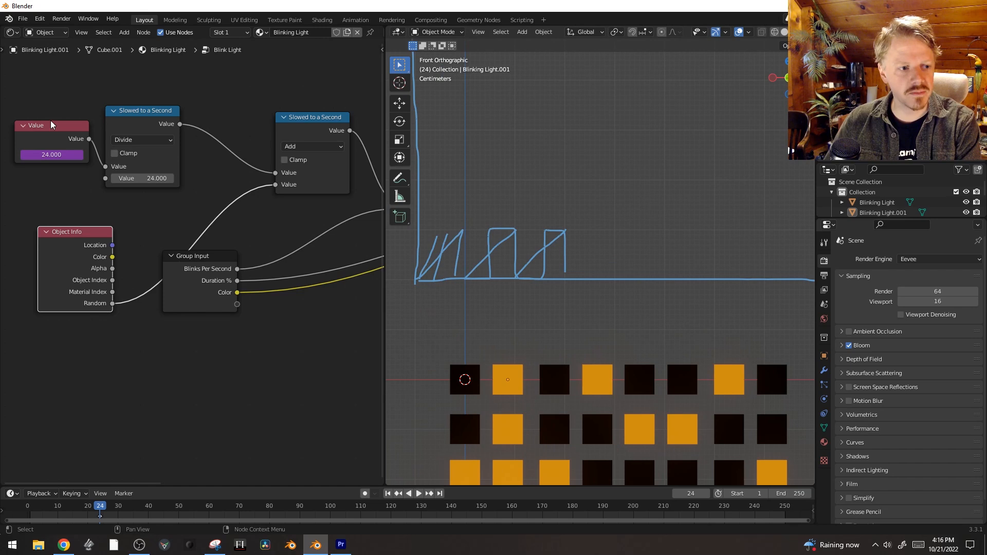
Step: Annotate the graph with a long rising line from the baseline and several short parallel lines offset on both sides of it
{"action": "left_click_drag", "start_coordinate": [612, 279], "coordinate": [782, 125]}
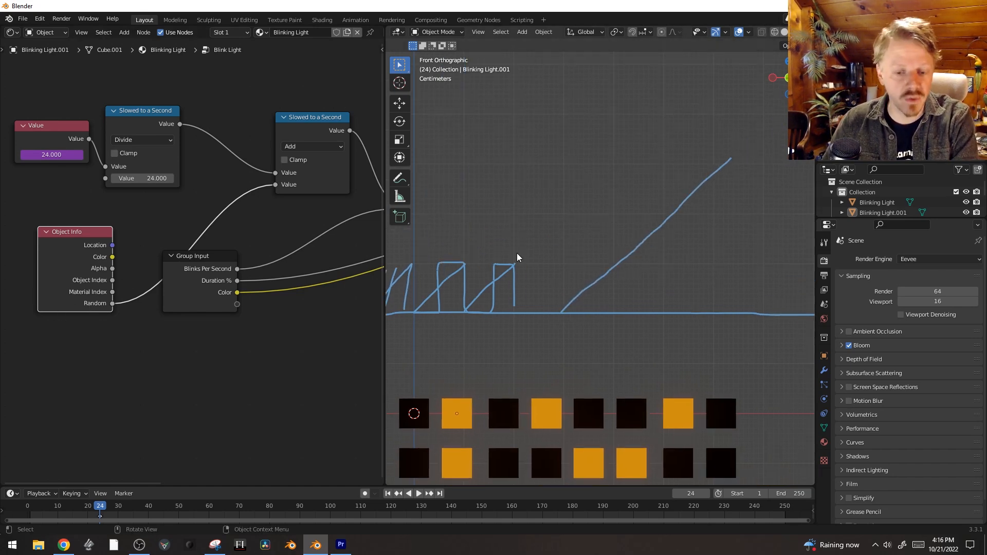
{"action": "left_click_drag", "start_coordinate": [563, 286], "coordinate": [589, 269]}
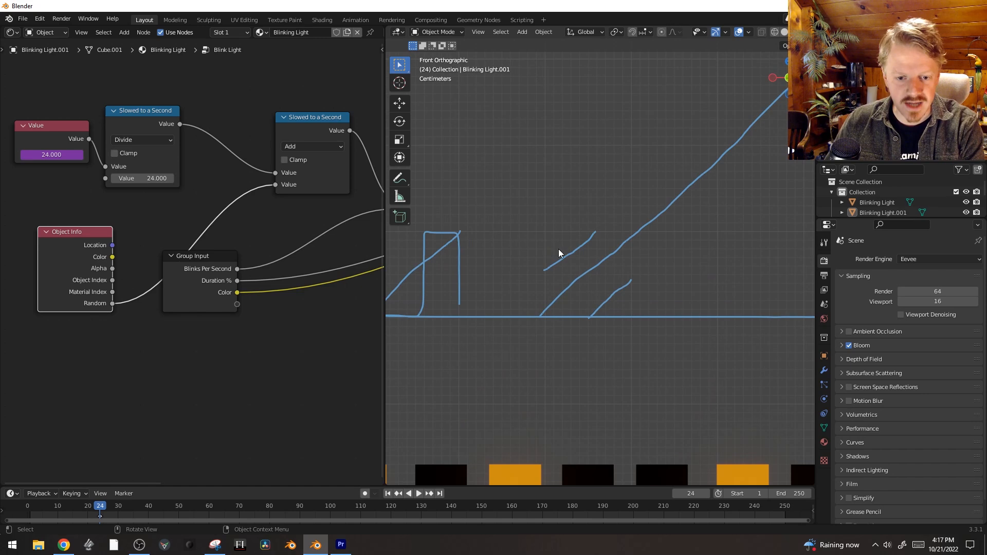
{"action": "left_click_drag", "start_coordinate": [545, 251], "coordinate": [552, 248]}
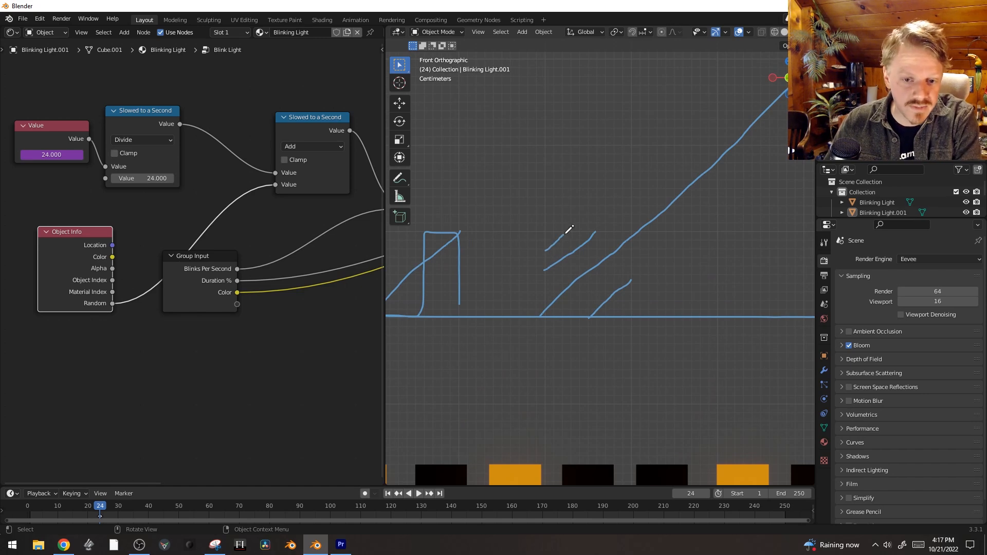
{"action": "left_click_drag", "start_coordinate": [559, 316], "coordinate": [605, 279]}
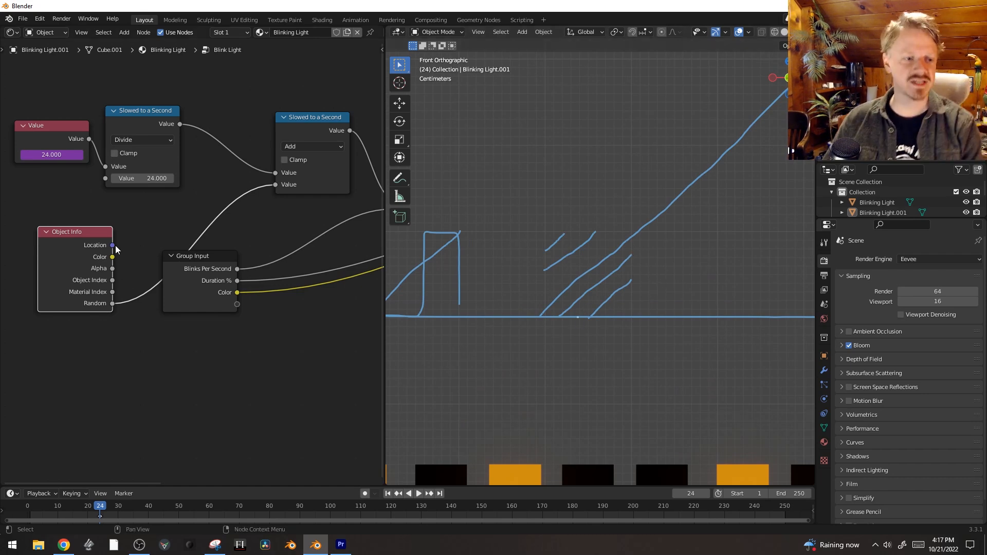
Step: Tidy the Object Info and Group Input nodes and label the Add node "Adding Randomization"
{"action": "left_click_drag", "start_coordinate": [79, 238], "coordinate": [57, 228]}
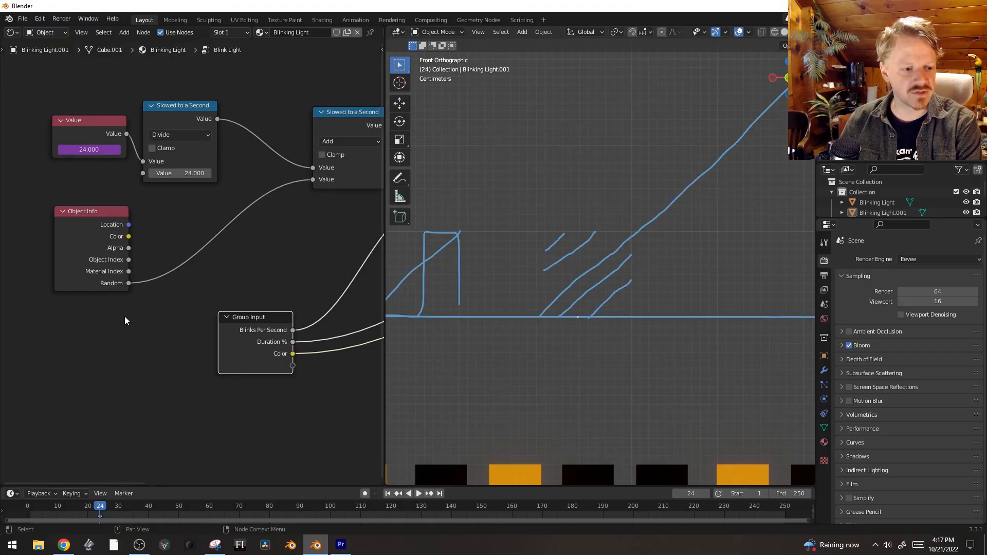
{"action": "middle_click_drag", "start_coordinate": [232, 277], "coordinate": [197, 299]}
{"action": "left_click", "coordinate": [318, 130]}
{"action": "right_click", "coordinate": [318, 132]}
{"action": "left_click", "coordinate": [322, 138]}
{"action": "type", "text": "Adding R"}
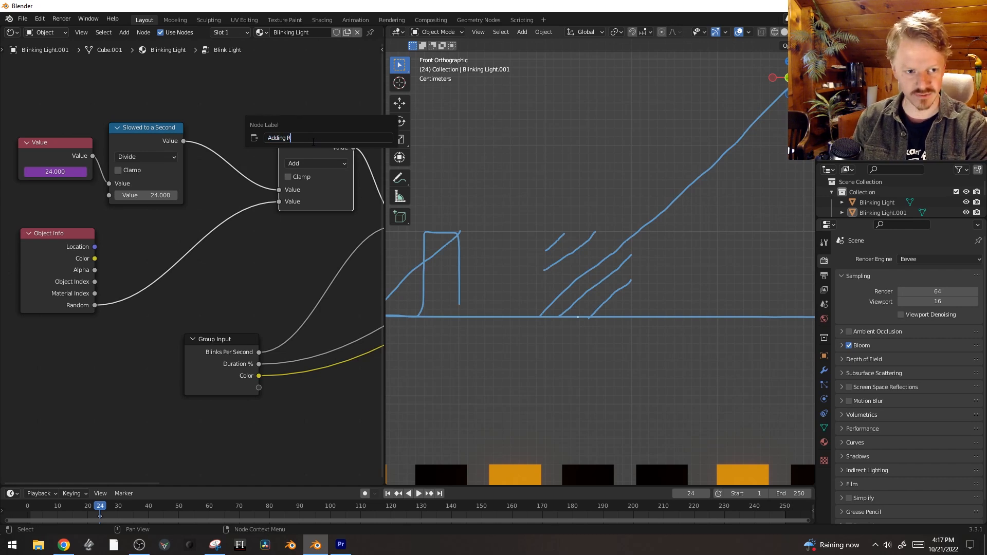
{"action": "type", "text": "andomization"}
{"action": "key", "text": "Return"}
Step: Insert a duplicate of Adding Randomization after Object Info's Random output, set it to Multiply and label it "Amnt Randomization"
{"action": "key", "text": "shift+d"}
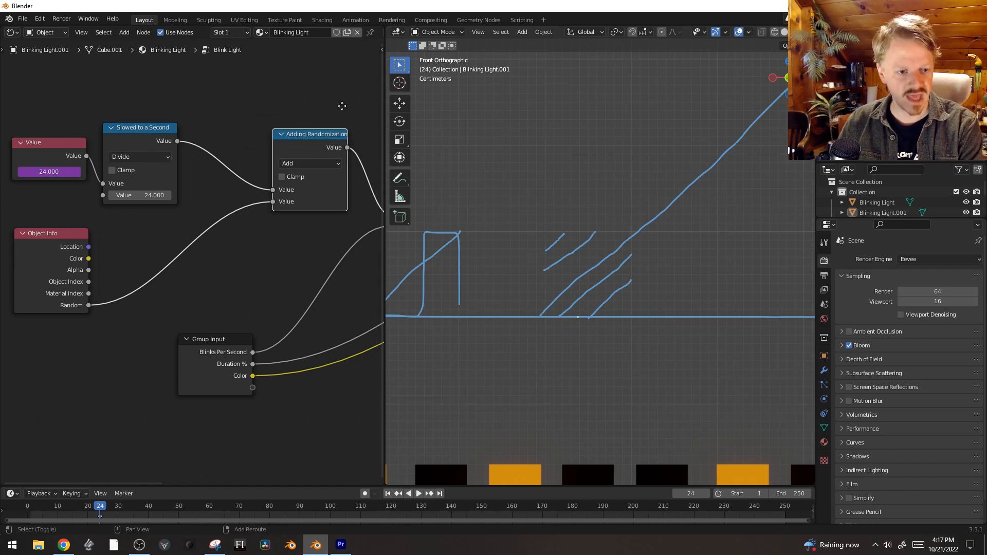
{"action": "left_click", "coordinate": [229, 184]}
{"action": "left_click", "coordinate": [204, 240]}
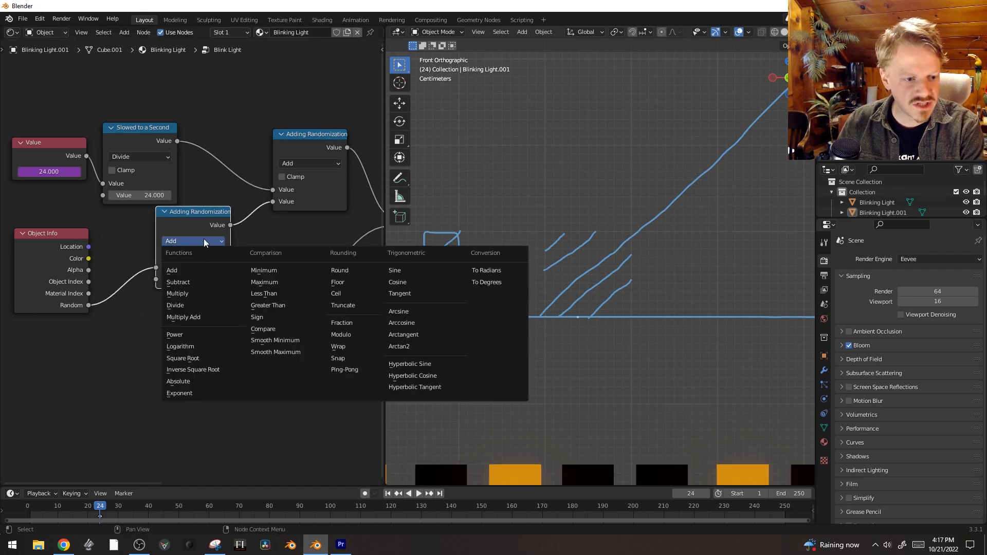
{"action": "left_click", "coordinate": [194, 292]}
{"action": "right_click", "coordinate": [196, 214]}
{"action": "left_click", "coordinate": [196, 214]}
{"action": "type", "text": "Am"}
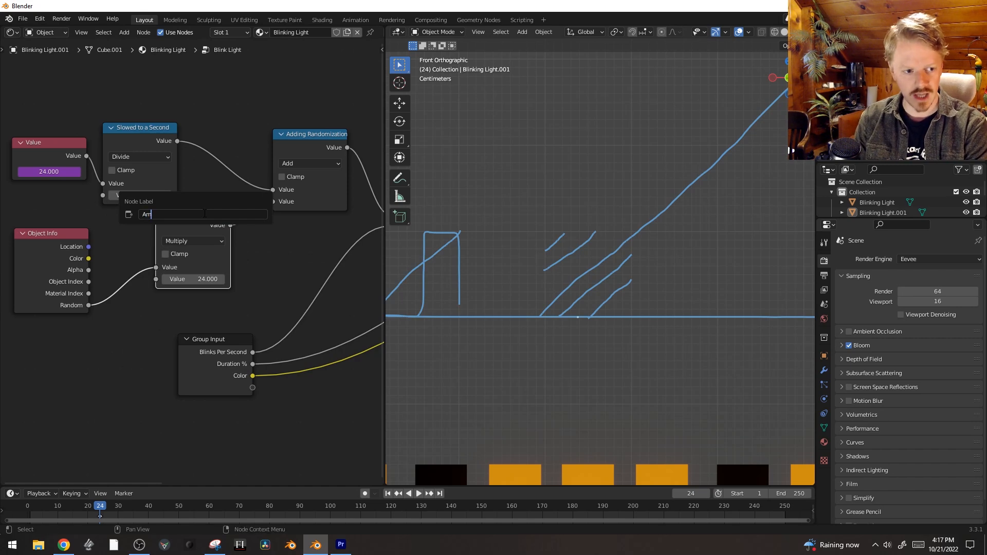
{"action": "type", "text": "nt Randomization"}
{"action": "key", "text": "Return"}
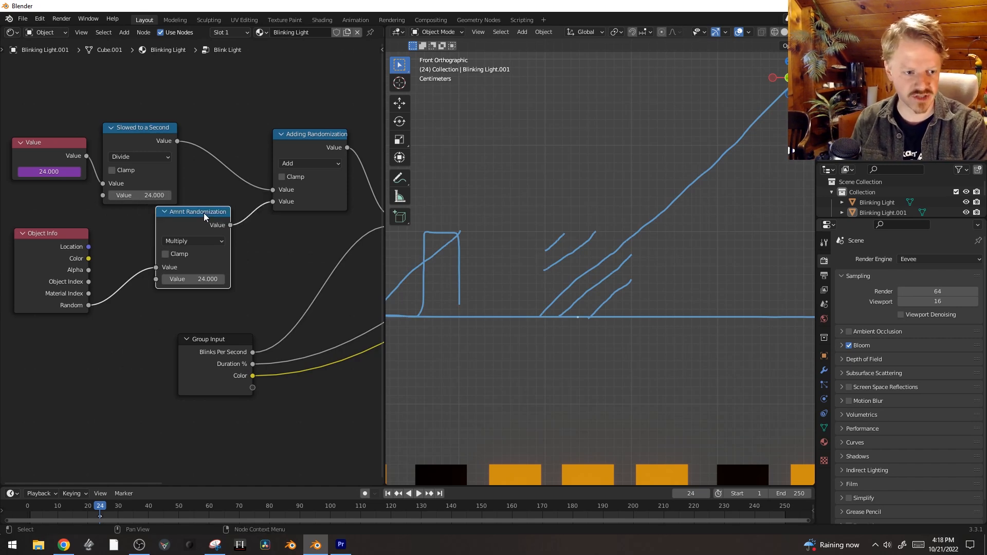
Step: Set the Amnt Randomization multiplier to 1 and check the cubes' blinking in playback
{"action": "left_click", "coordinate": [193, 279]}
{"action": "type", "text": "1"}
{"action": "key", "text": "Return"}
{"action": "middle_click_drag", "start_coordinate": [635, 352], "coordinate": [635, 186], "text": "shift"}
{"action": "scroll", "coordinate": [634, 186], "scroll_direction": "down", "scroll_amount": 4}
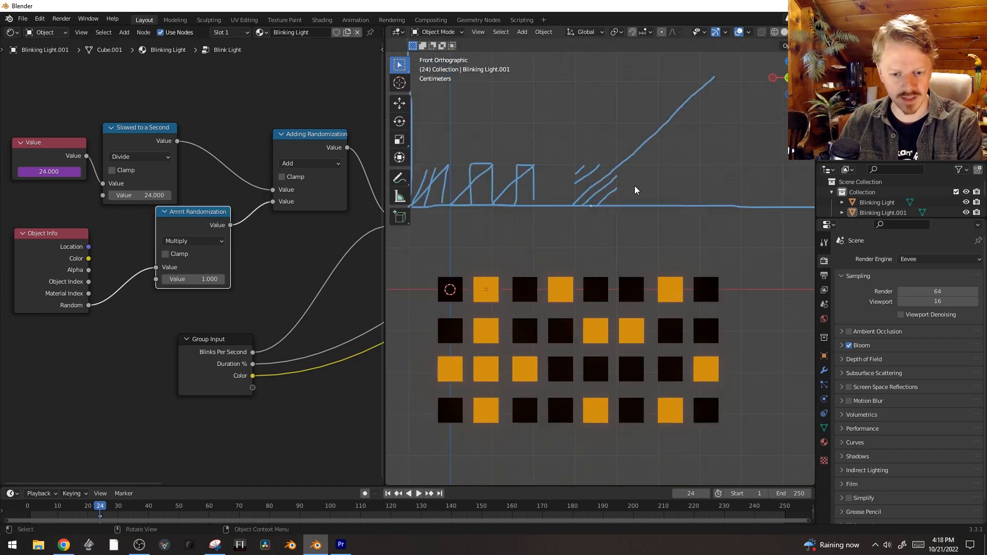
{"action": "key", "text": "space"}
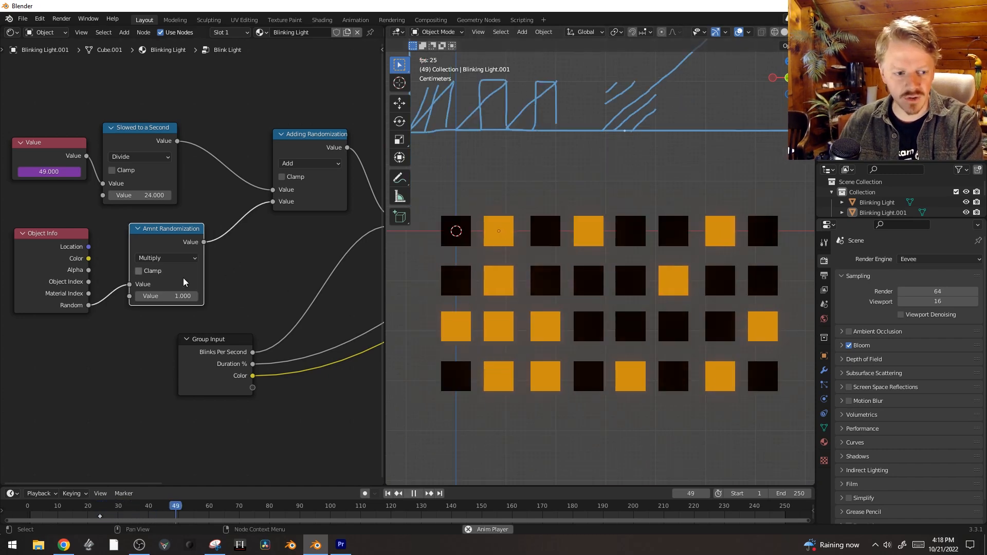
{"action": "key", "text": "space"}
Step: Set the Amnt Randomization multiplier to 0 and play the animation to compare the blinking
{"action": "left_click", "coordinate": [179, 295]}
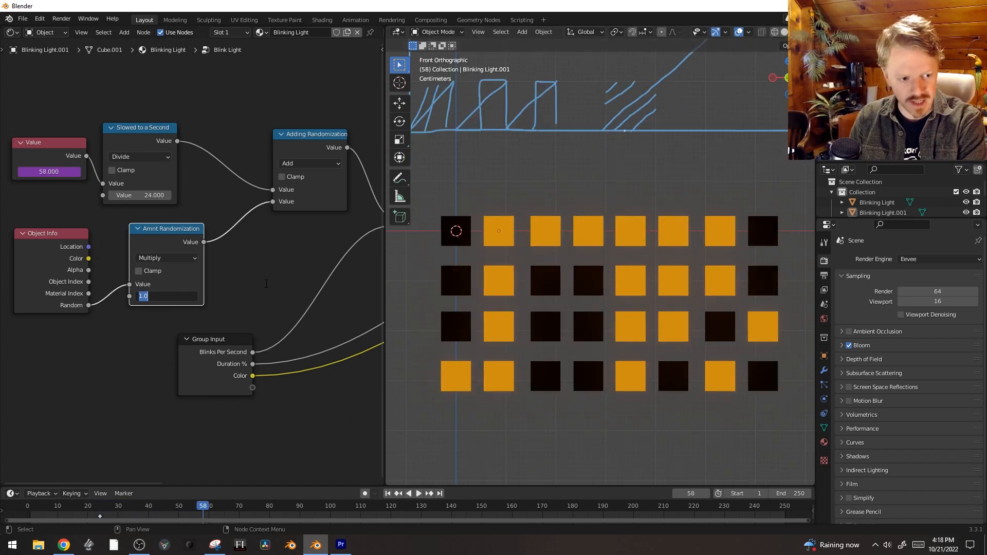
{"action": "type", "text": "0"}
{"action": "key", "text": "Return"}
{"action": "key", "text": "space"}
Step: Set the Amnt Randomization multiplier to 0.1 and check the slightly offset blinking in playback
{"action": "left_click", "coordinate": [164, 297]}
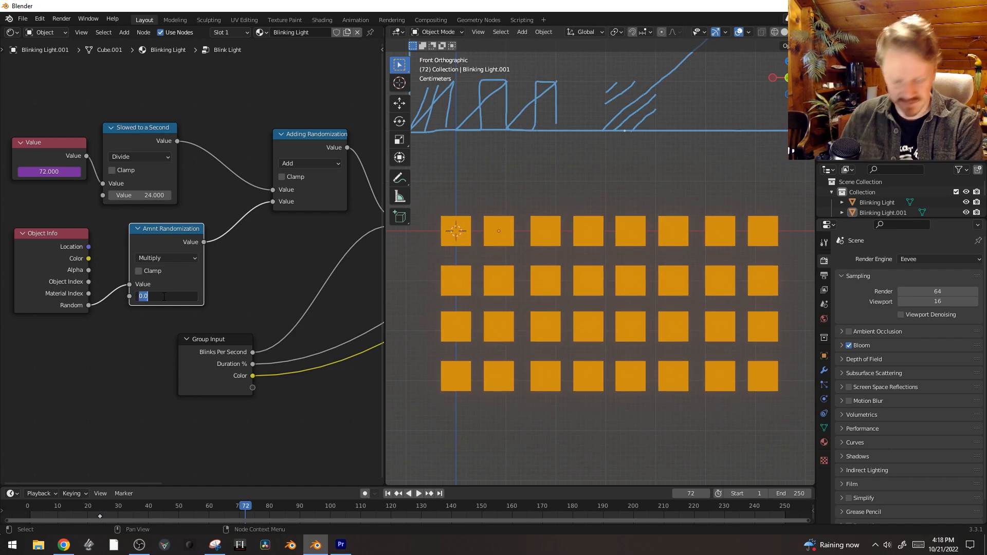
{"action": "type", "text": ".1"}
{"action": "key", "text": "Return"}
{"action": "key", "text": "space"}
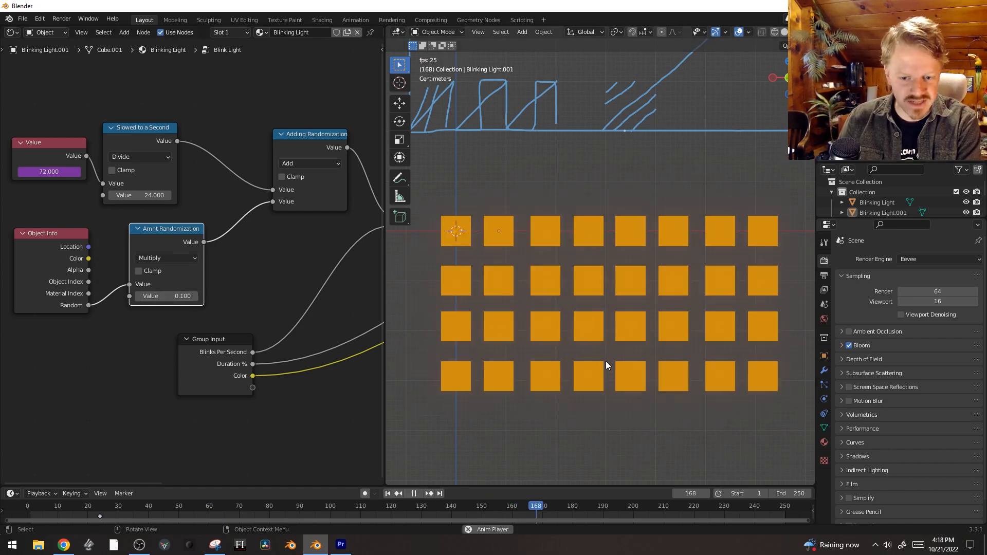
{"action": "key", "text": "space"}
Step: Go to frame 24 and annotate closely spaced parallel strokes beside the start of the long rising line
{"action": "middle_click_drag", "start_coordinate": [616, 205], "coordinate": [595, 287], "text": "shift"}
{"action": "scroll", "coordinate": [604, 259], "scroll_direction": "up", "scroll_amount": 5}
{"action": "middle_click_drag", "start_coordinate": [617, 117], "coordinate": [625, 242], "text": "shift"}
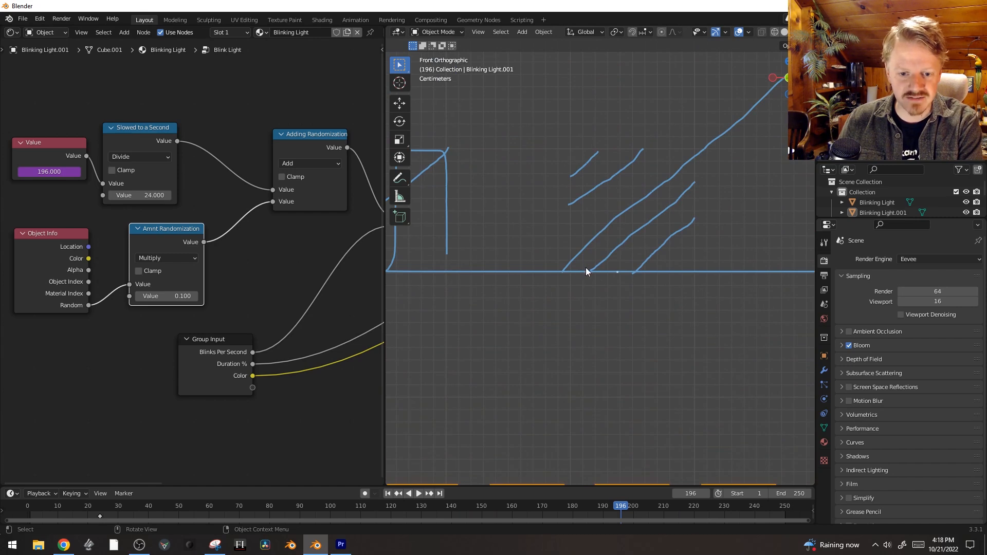
{"action": "key", "text": "Down"}
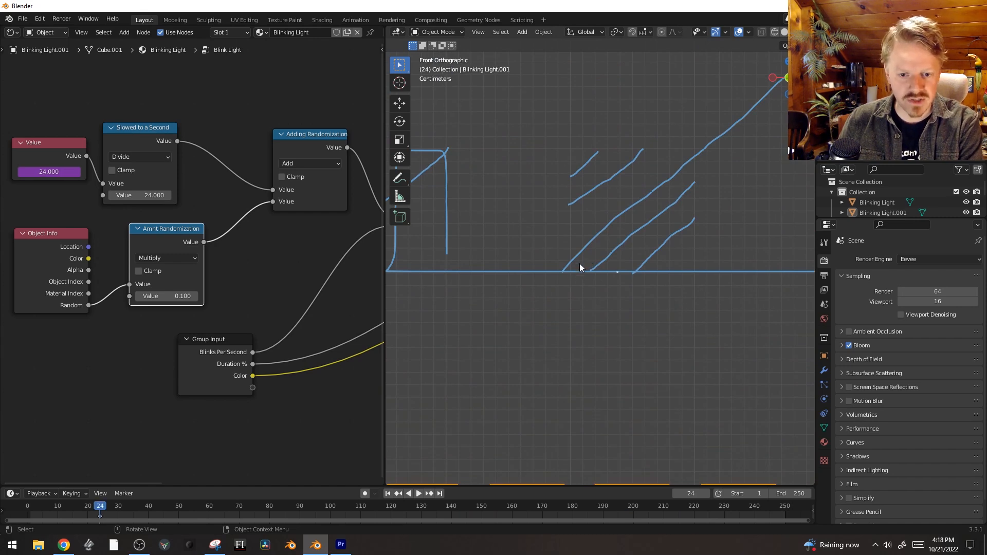
{"action": "left_click_drag", "start_coordinate": [572, 270], "coordinate": [680, 190]}
{"action": "left_click_drag", "start_coordinate": [565, 265], "coordinate": [691, 171]}
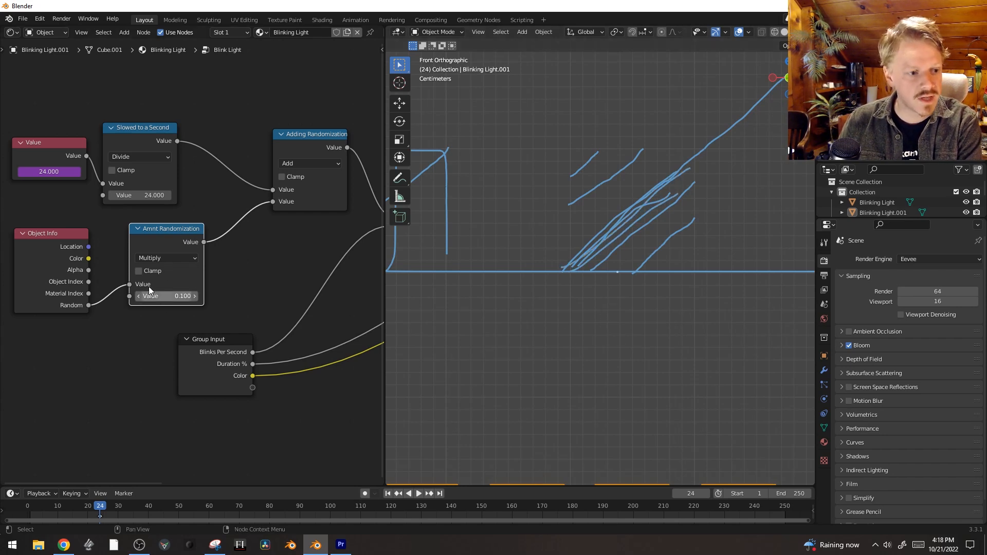
Step: Expose the Amnt Randomization multiplier as a group input and rename that input to "Amnt Randomization"
{"action": "middle_click_drag", "start_coordinate": [106, 381], "coordinate": [189, 333]}
{"action": "scroll", "coordinate": [189, 333], "scroll_direction": "down", "scroll_amount": 4}
{"action": "left_click_drag", "start_coordinate": [258, 290], "coordinate": [129, 330]}
{"action": "left_click_drag", "start_coordinate": [208, 252], "coordinate": [169, 359]}
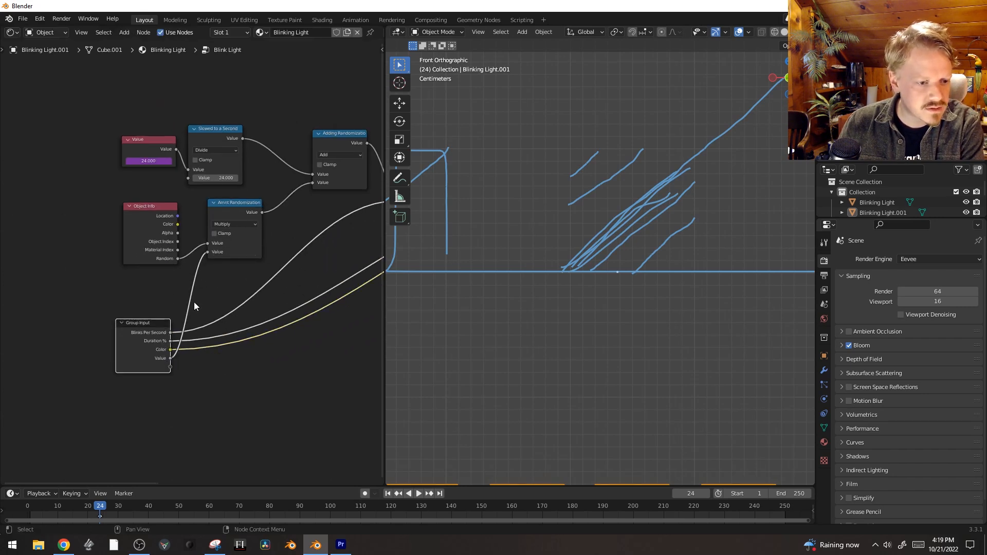
{"action": "key", "text": "n"}
{"action": "double_click", "coordinate": [305, 95]}
{"action": "type", "text": "Amnt Ran"}
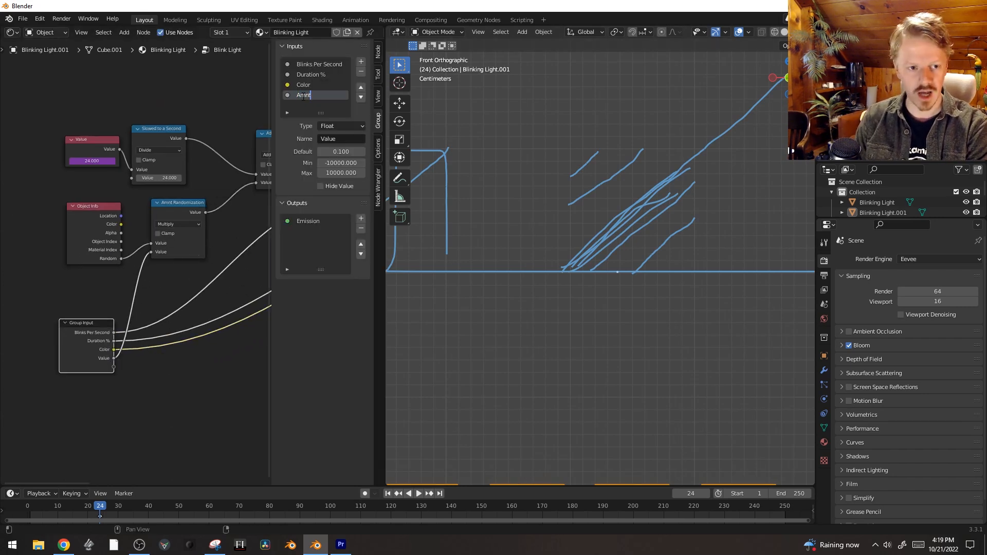
{"action": "type", "text": "domization"}
{"action": "key", "text": "Return"}
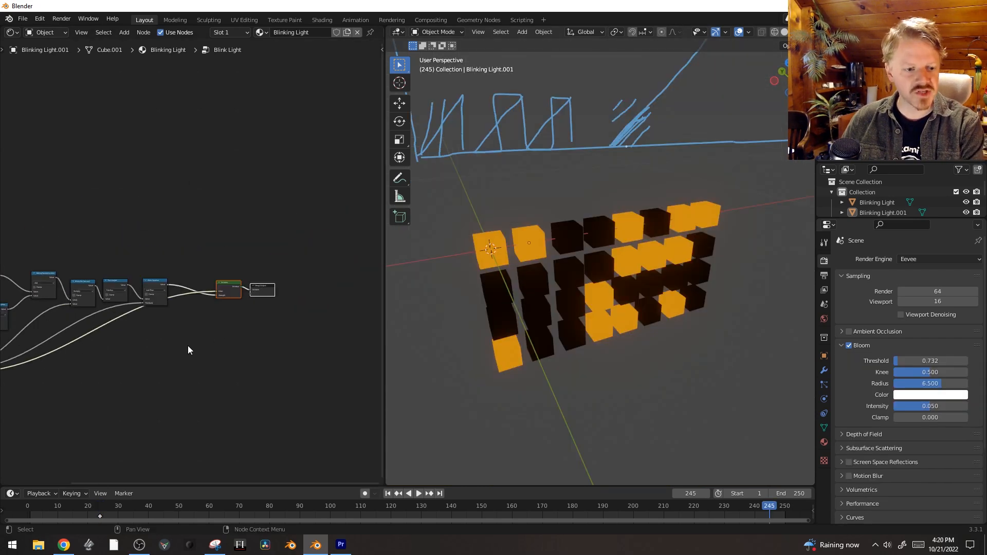
{"action": "middle_click_drag", "start_coordinate": [195, 413], "coordinate": [257, 338]}
{"action": "scroll", "coordinate": [188, 319], "scroll_direction": "up", "scroll_amount": 4}
{"action": "middle_click_drag", "start_coordinate": [572, 183], "coordinate": [598, 211], "text": "shift"}
{"action": "middle_click_drag", "start_coordinate": [530, 198], "coordinate": [516, 201]}
{"action": "key", "text": "d"}
{"action": "mouse_move", "coordinate": [501, 177]}
{"action": "left_mouse_down"}
{"action": "mouse_move", "coordinate": [521, 177]}
{"action": "mouse_move", "coordinate": [522, 120]}
{"action": "mouse_move", "coordinate": [573, 178]}
{"action": "left_mouse_up"}
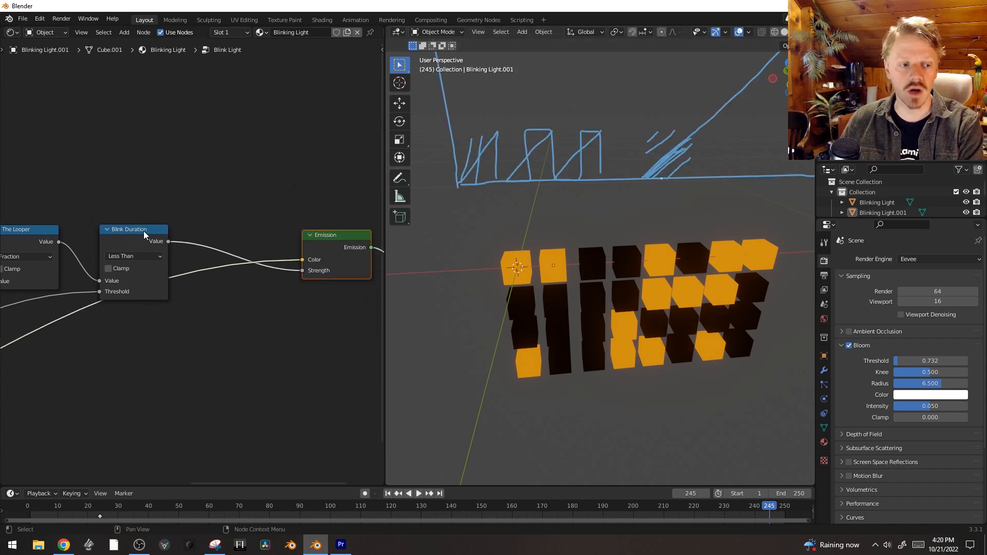
Step: Insert a Math node set to Multiply between Blink Duration and the Emission strength, with a multiplier of 5
{"action": "key", "text": "shift+a"}
{"action": "left_click", "coordinate": [243, 222]}
{"action": "type", "text": "math"}
{"action": "key", "text": "Return"}
{"action": "left_click", "coordinate": [169, 177]}
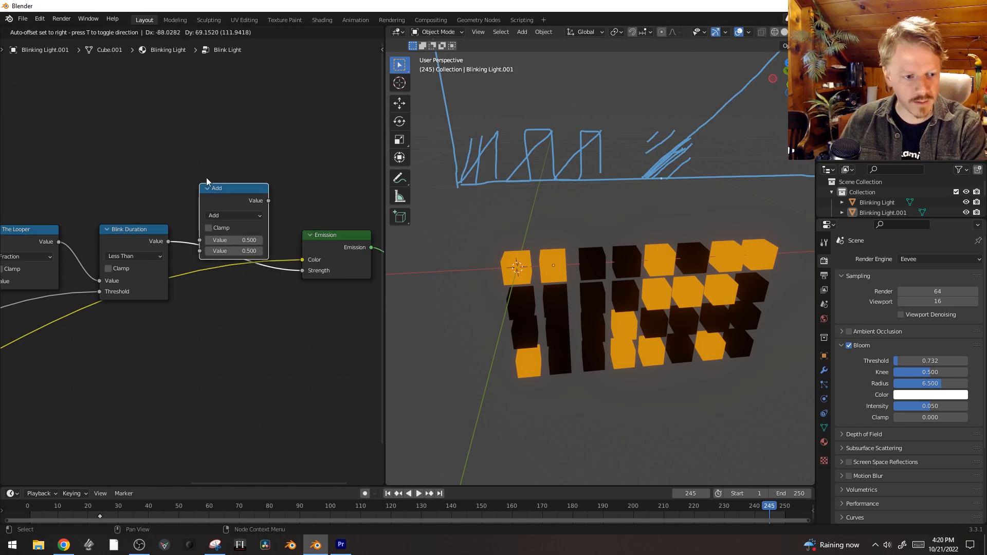
{"action": "left_click", "coordinate": [242, 215]}
{"action": "left_click", "coordinate": [242, 264]}
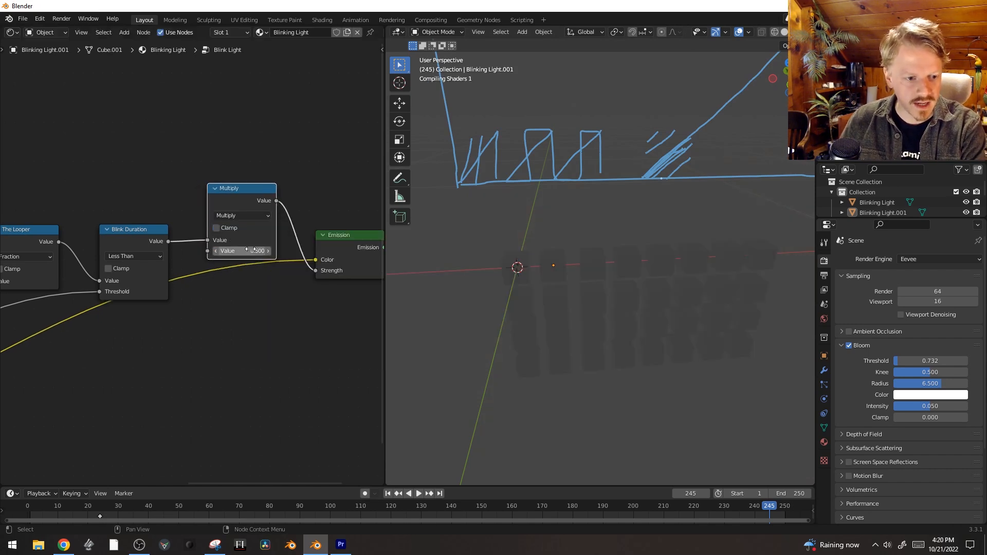
{"action": "left_click_drag", "start_coordinate": [246, 251], "coordinate": [250, 251]}
{"action": "left_click", "coordinate": [245, 252]}
{"action": "type", "text": "5"}
{"action": "key", "text": "Return"}
Step: Expose the brightness multiplier as a group input named "Brightness" and play the animation
{"action": "scroll", "coordinate": [214, 335], "scroll_direction": "down", "scroll_amount": 3}
{"action": "middle_click_drag", "start_coordinate": [214, 335], "coordinate": [320, 286]}
{"action": "left_click_drag", "start_coordinate": [311, 203], "coordinate": [37, 331]}
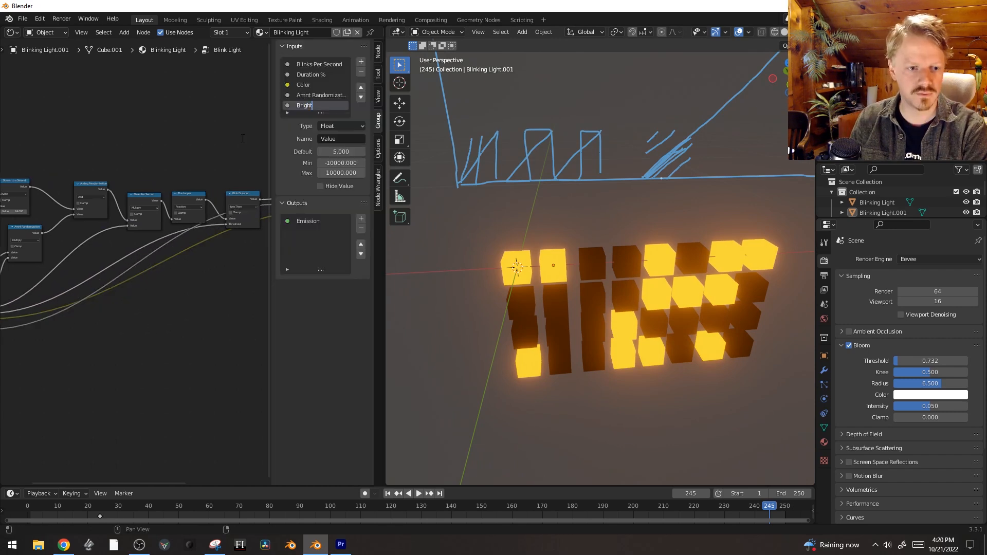
{"action": "key", "text": "space"}
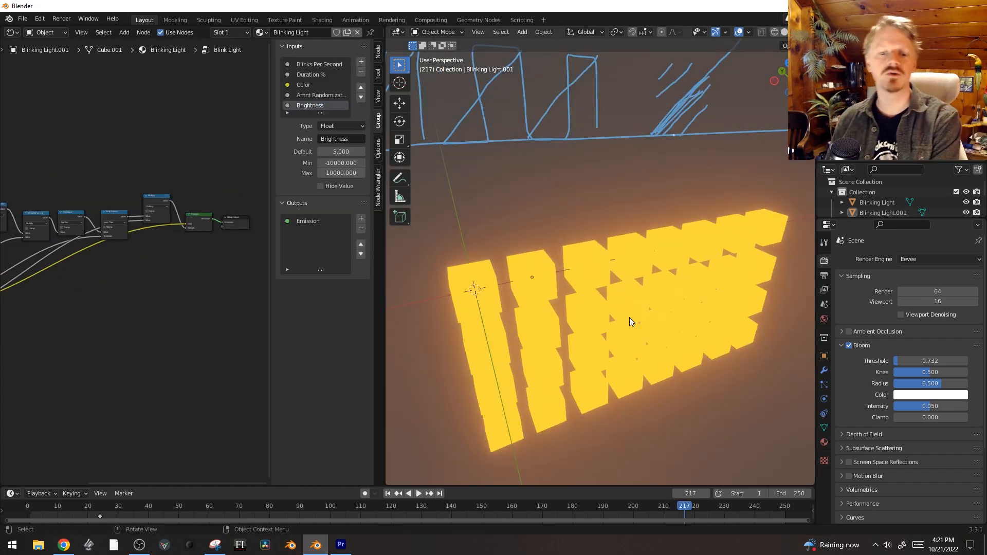
Step: Select the third cube in the top row and open its Blink Light node group
{"action": "left_click", "coordinate": [585, 267]}
{"action": "middle_click_drag", "start_coordinate": [585, 267], "coordinate": [630, 273]}
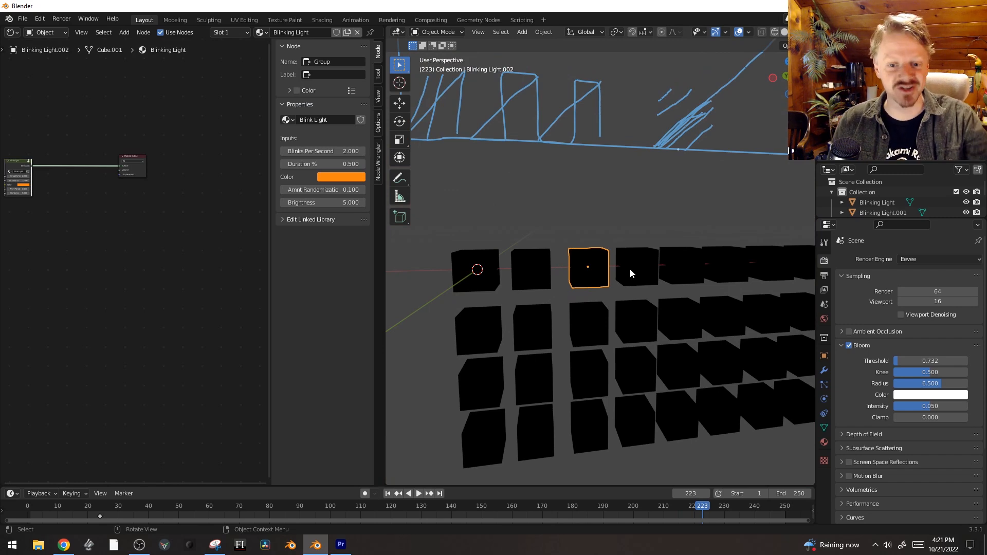
{"action": "key", "text": "Tab"}
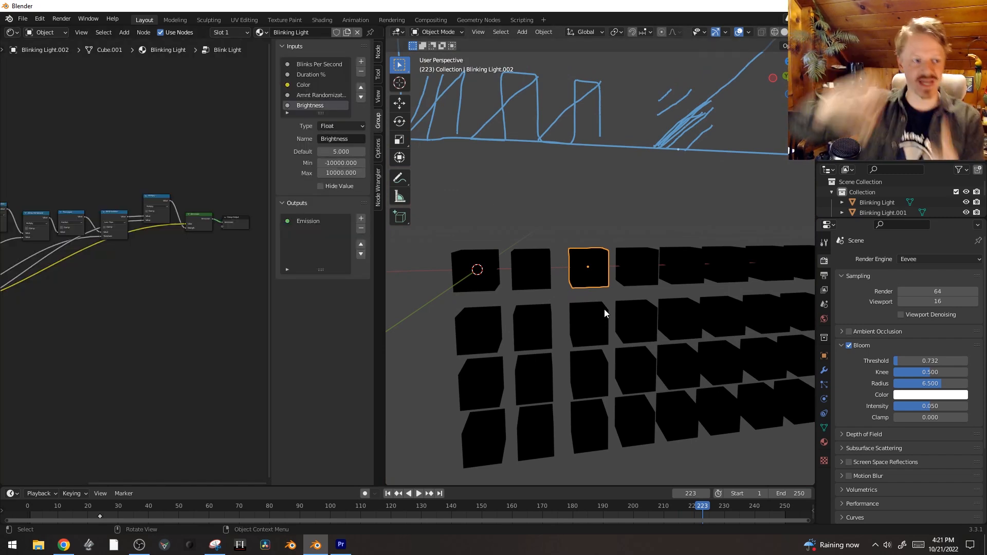
Step: Insert an Add Shader node between the Emission node and the Group Output in the Blink Light group
{"action": "scroll", "coordinate": [205, 122], "scroll_direction": "up", "scroll_amount": 7}
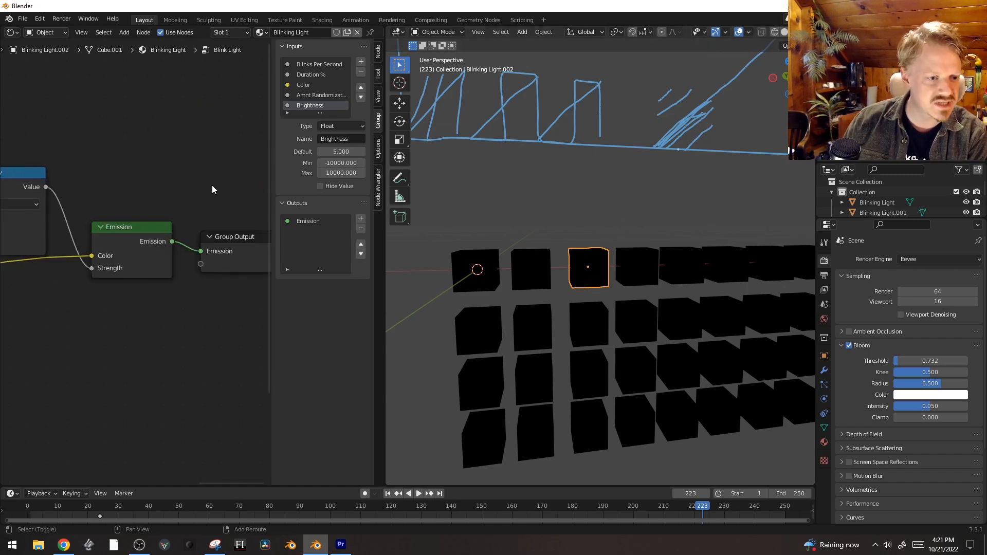
{"action": "key", "text": "shift+a"}
{"action": "mouse_move", "coordinate": [198, 220]}
{"action": "left_click", "coordinate": [247, 221]}
{"action": "left_click", "coordinate": [242, 229]}
Step: Add a Glossy BSDF node below the Emission node and connect it to the second shader input of Add Shader
{"action": "middle_click_drag", "start_coordinate": [147, 295], "coordinate": [136, 247]}
{"action": "key", "text": "shift+a"}
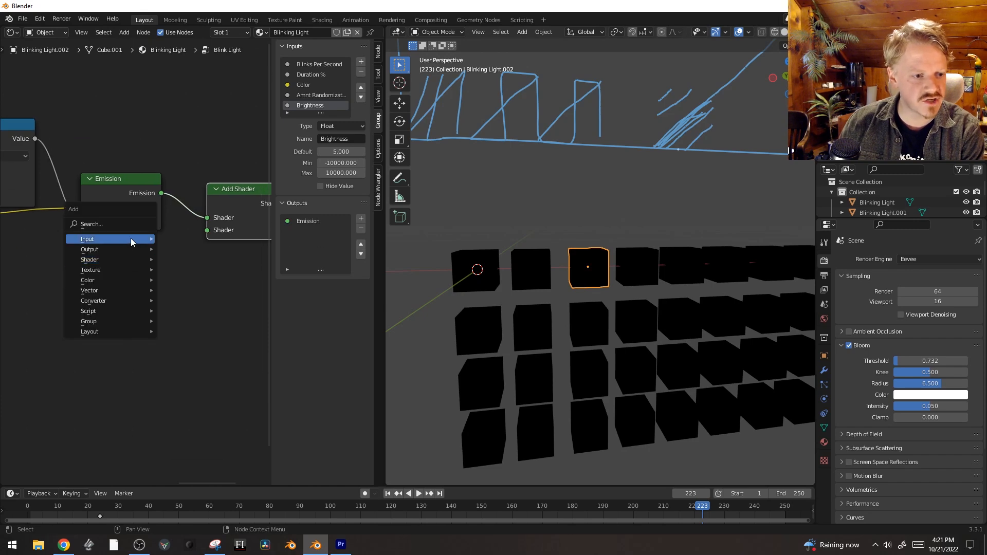
{"action": "mouse_move", "coordinate": [128, 263]}
{"action": "left_click", "coordinate": [189, 300]}
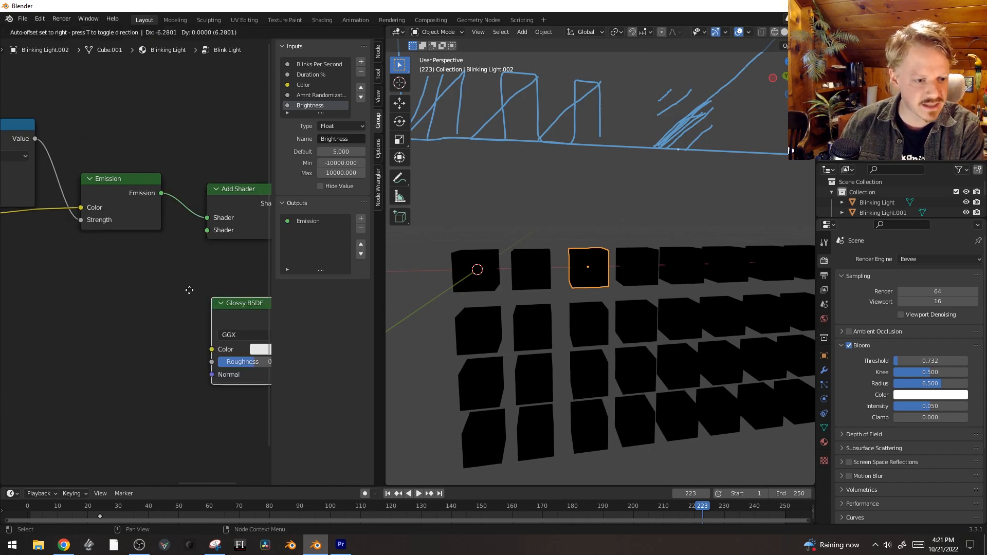
{"action": "left_click", "coordinate": [71, 246]}
{"action": "left_click_drag", "start_coordinate": [155, 263], "coordinate": [208, 230]}
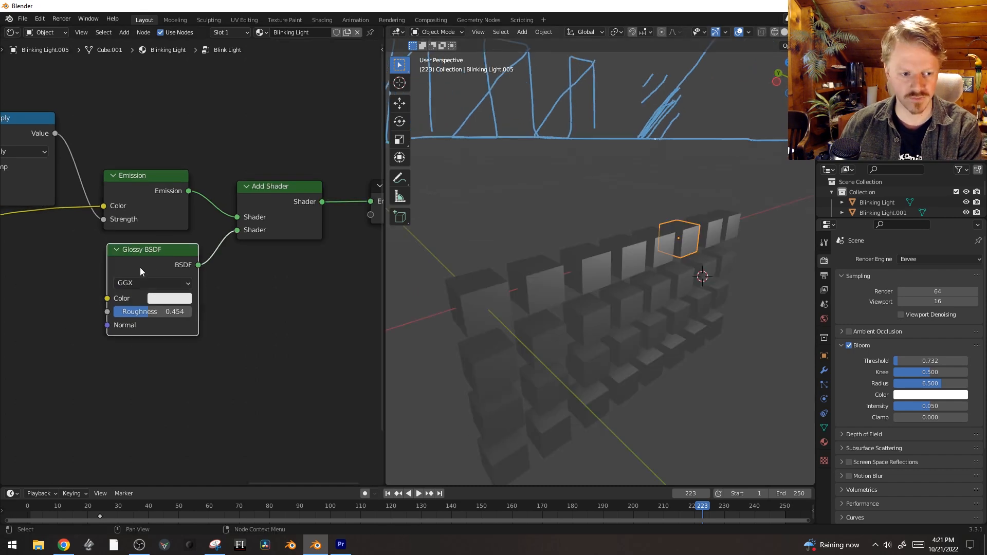
{"action": "scroll", "coordinate": [143, 290], "scroll_direction": "up", "scroll_amount": 1}
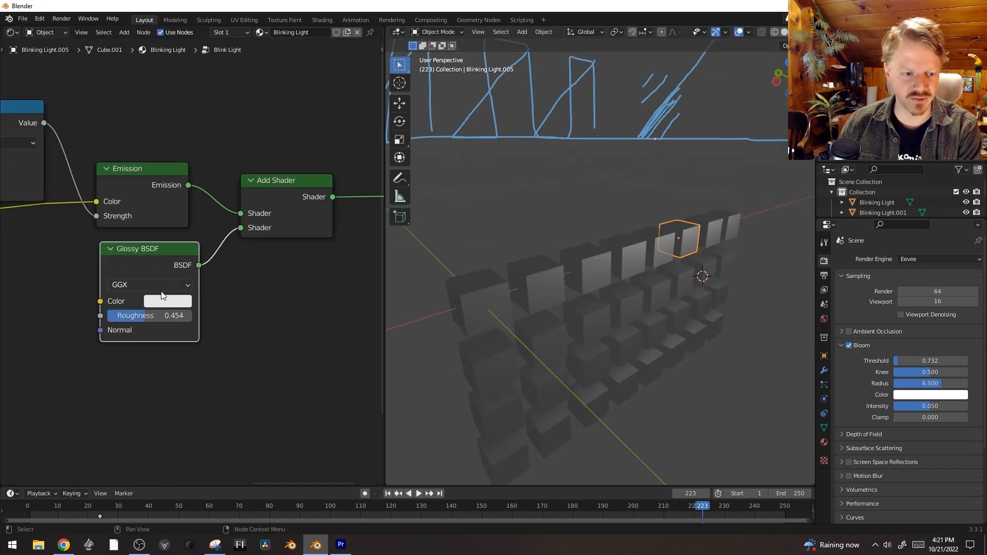
{"action": "left_click", "coordinate": [280, 200]}
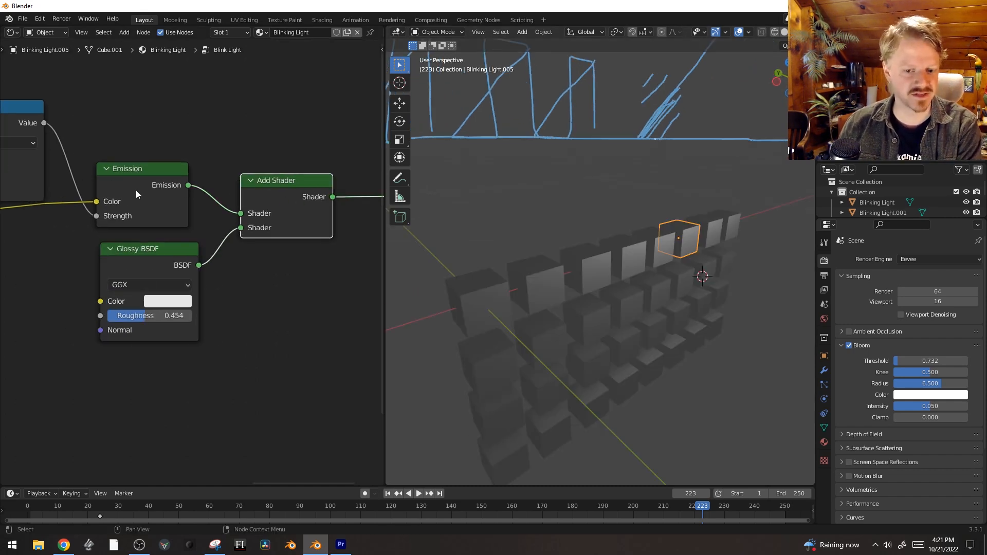
Step: Play the animation to check how the glossy cubes look while blinking, and stop playback
{"action": "key", "text": "space"}
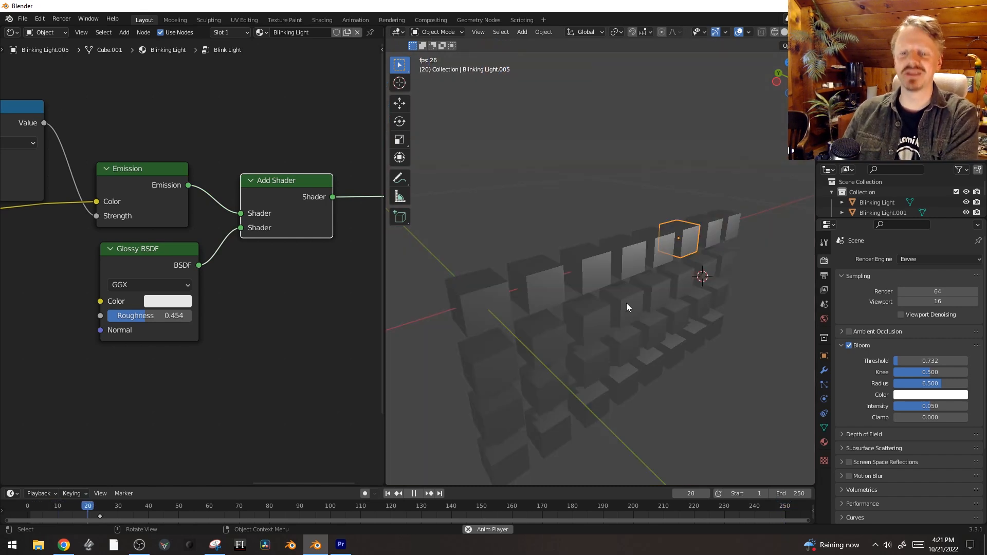
{"action": "key", "text": "space"}
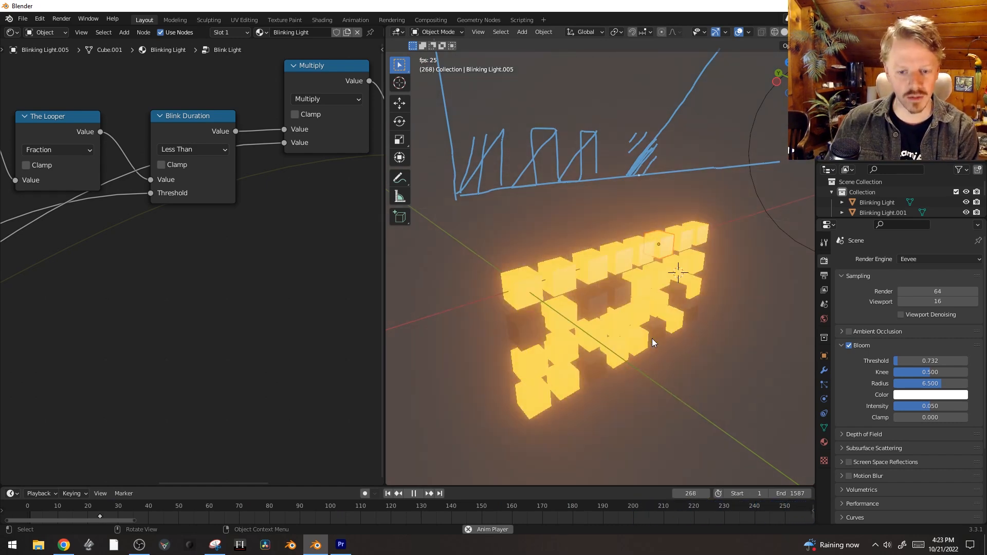
{"action": "middle_click_drag", "start_coordinate": [653, 338], "coordinate": [630, 338]}
{"action": "key", "text": "space"}
Step: Duplicate the Blinks Per Second Multiply node onto the link from its group input and feed Object Info's Random output into its second value
{"action": "scroll", "coordinate": [55, 335], "scroll_direction": "down", "scroll_amount": 7}
{"action": "middle_click_drag", "start_coordinate": [74, 321], "coordinate": [44, 272]}
{"action": "scroll", "coordinate": [110, 276], "scroll_direction": "up", "scroll_amount": 3}
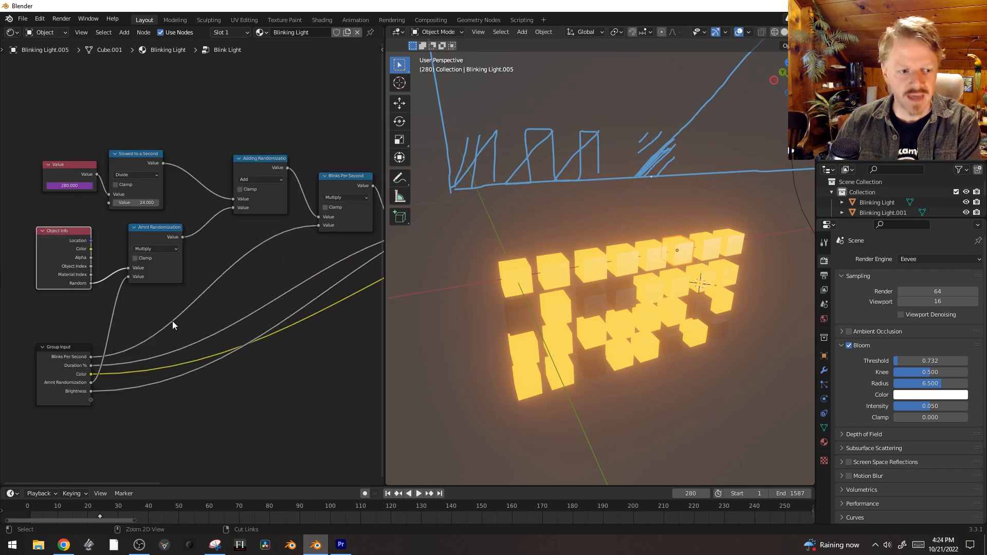
{"action": "scroll", "coordinate": [172, 325], "scroll_direction": "up", "scroll_amount": 2}
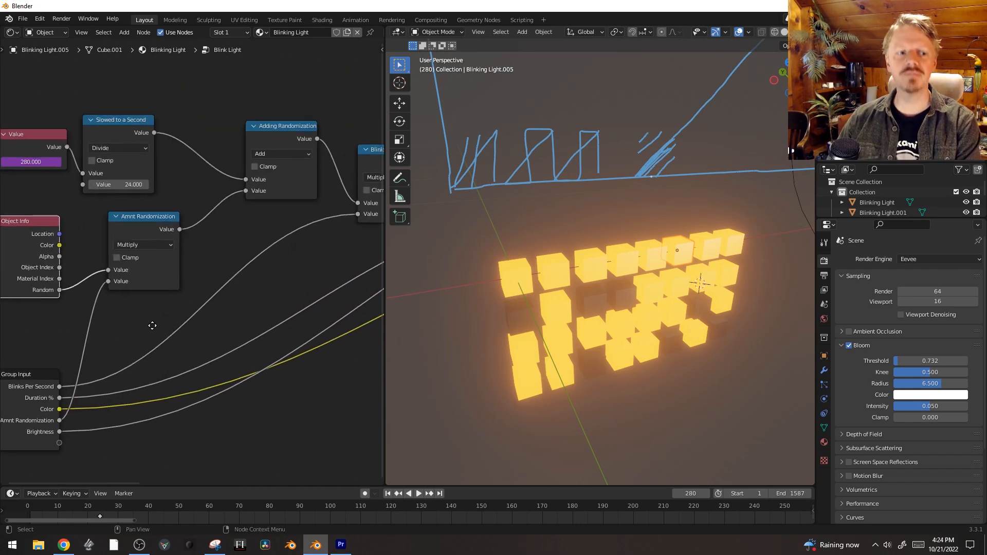
{"action": "left_click", "coordinate": [173, 211]}
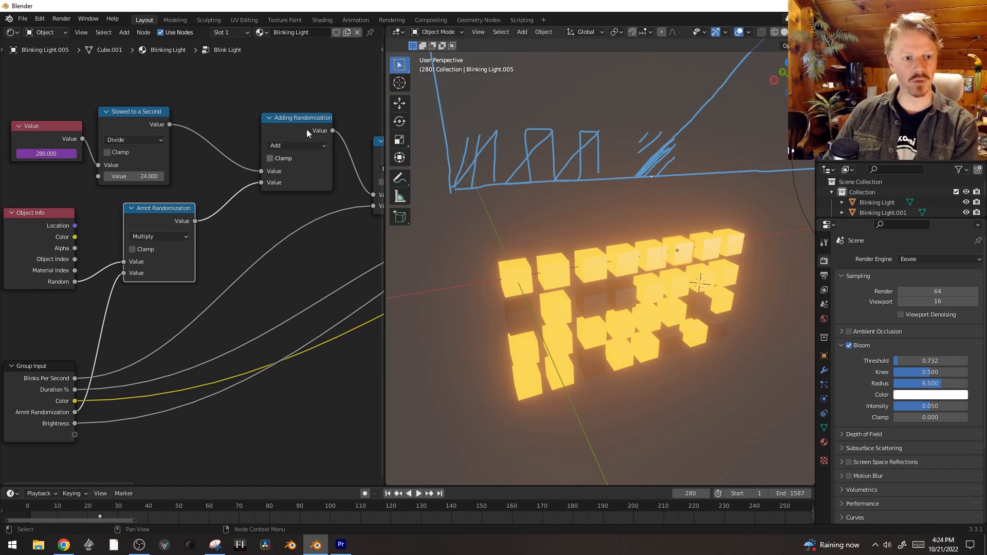
{"action": "scroll", "coordinate": [294, 248], "scroll_direction": "down", "scroll_amount": 3}
{"action": "middle_click_drag", "start_coordinate": [297, 245], "coordinate": [215, 260]}
{"action": "left_click", "coordinate": [304, 186]}
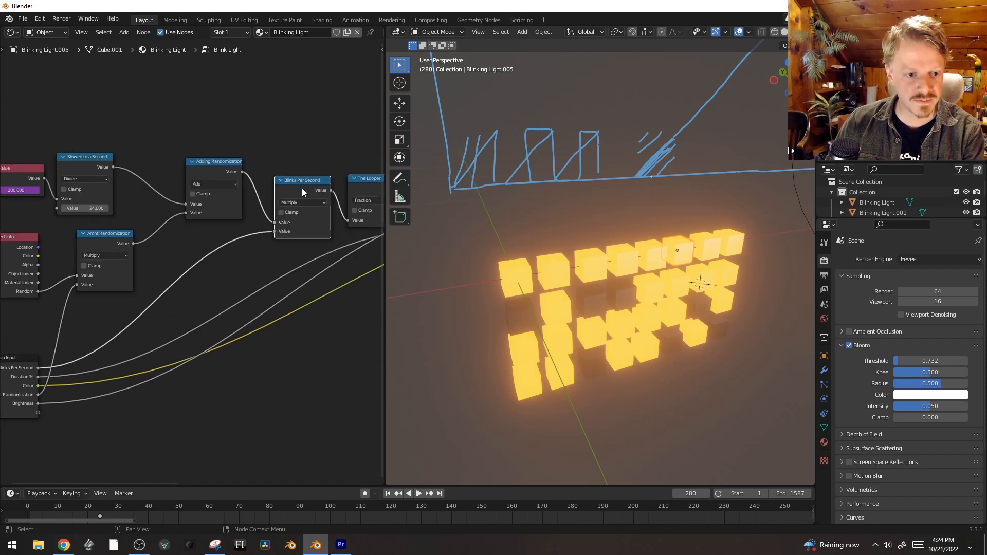
{"action": "middle_click_drag", "start_coordinate": [292, 250], "coordinate": [309, 216]}
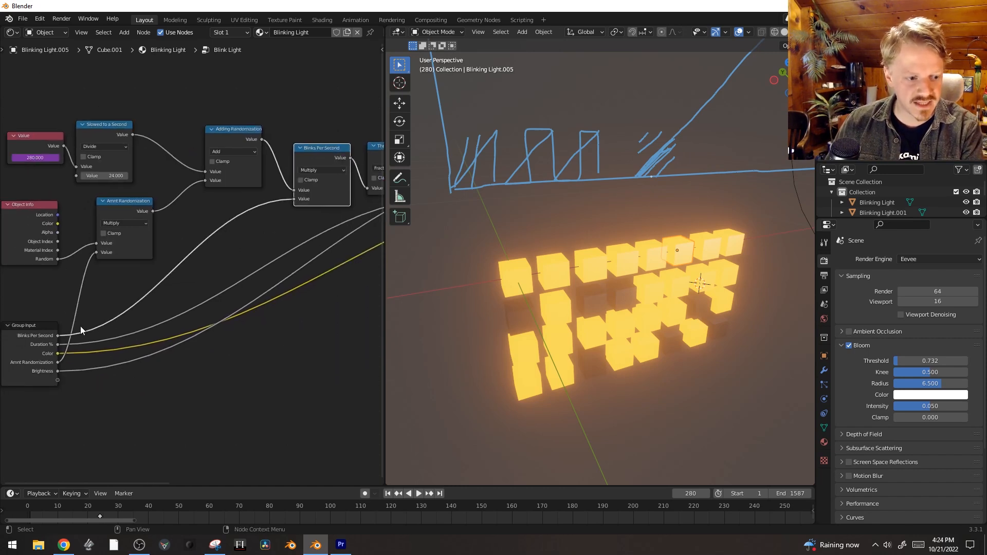
{"action": "key", "text": "shift+d"}
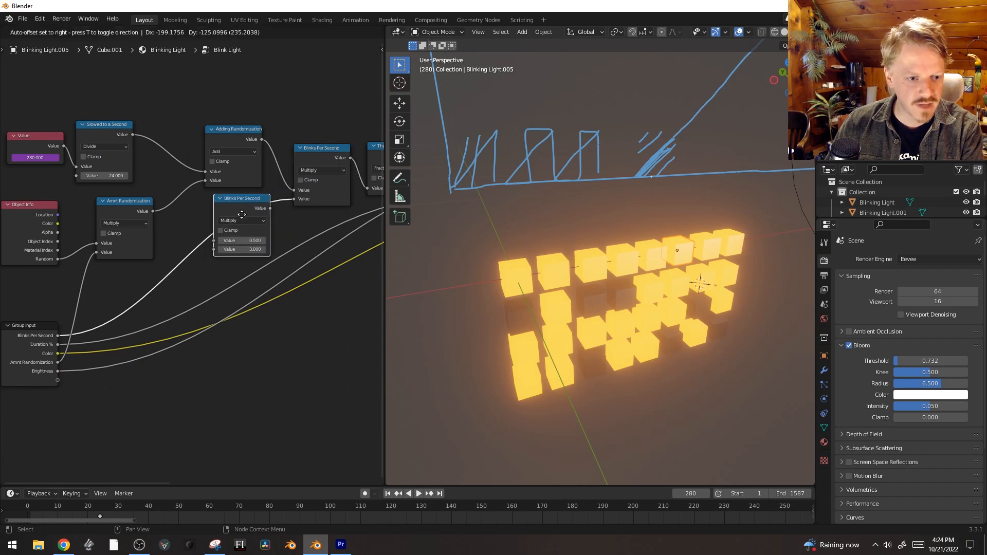
{"action": "left_click", "coordinate": [246, 223]}
{"action": "left_click", "coordinate": [242, 226]}
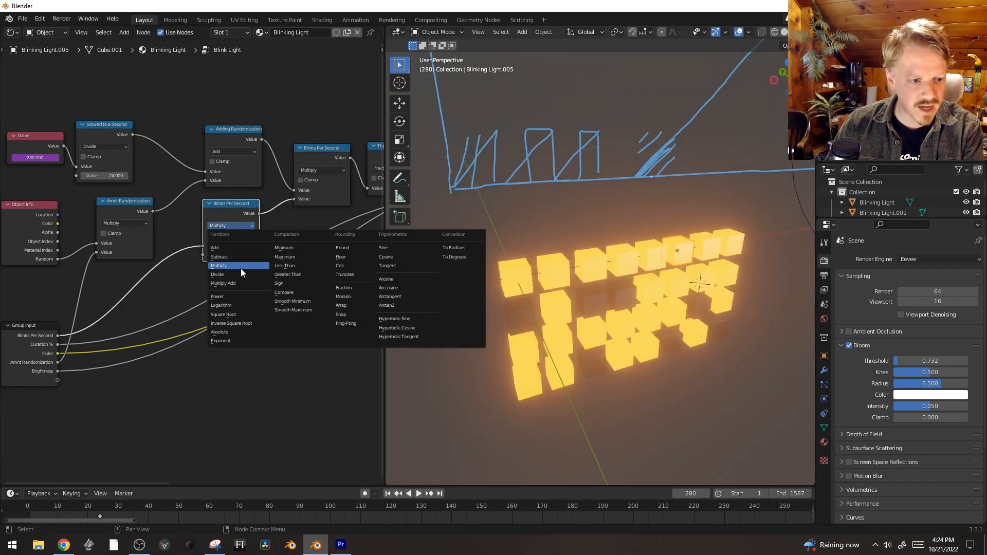
{"action": "left_click_drag", "start_coordinate": [58, 259], "coordinate": [206, 255]}
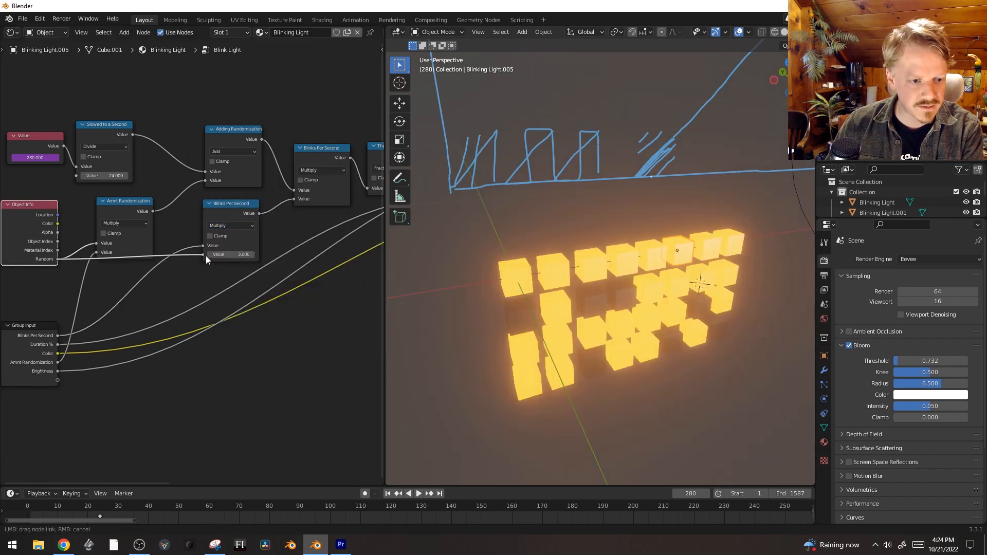
Step: Preview the animation and, in front view, sketch annotation lines of differing slopes fanning out from one point on the baseline
{"action": "key", "text": "space"}
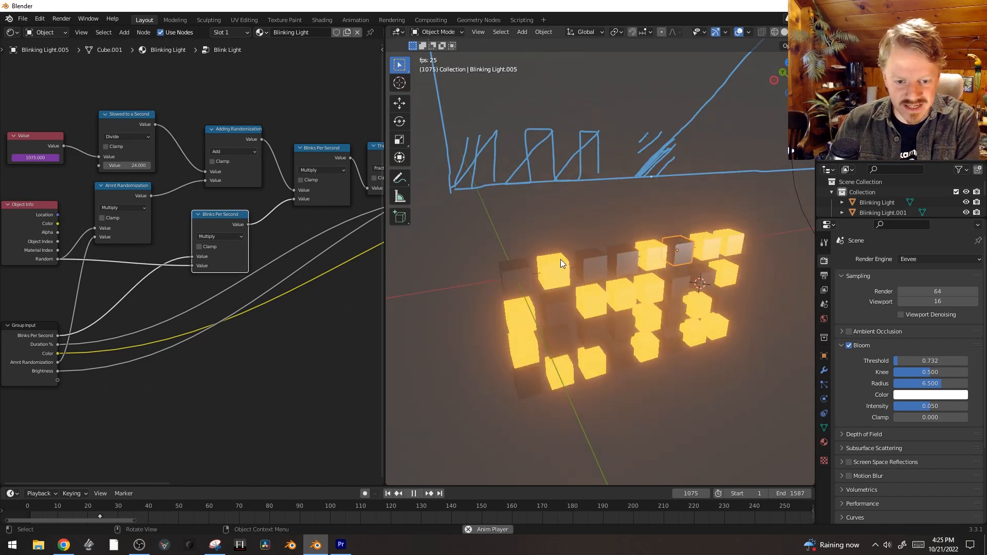
{"action": "key", "text": "KP_1"}
{"action": "key", "text": "Escape"}
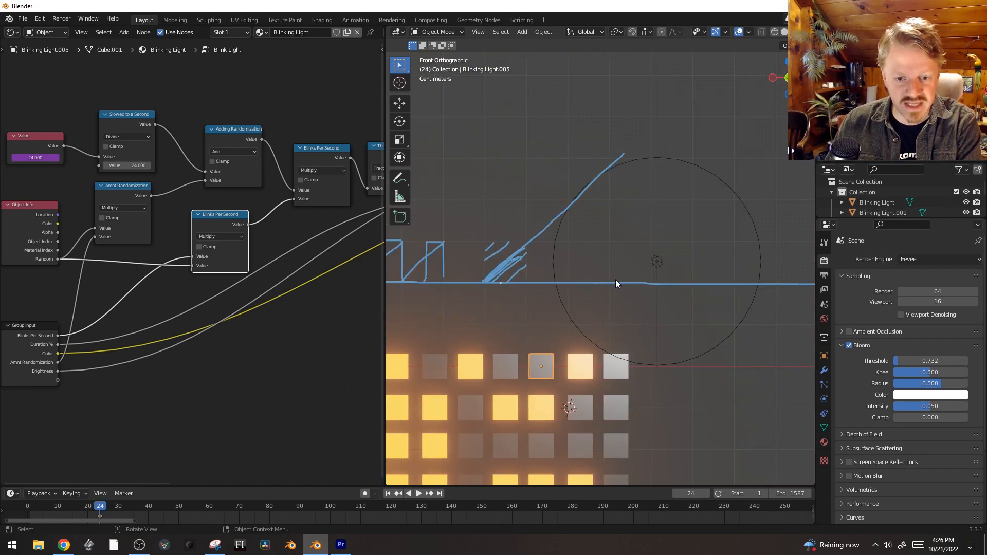
{"action": "left_click_drag", "start_coordinate": [611, 283], "coordinate": [667, 238]}
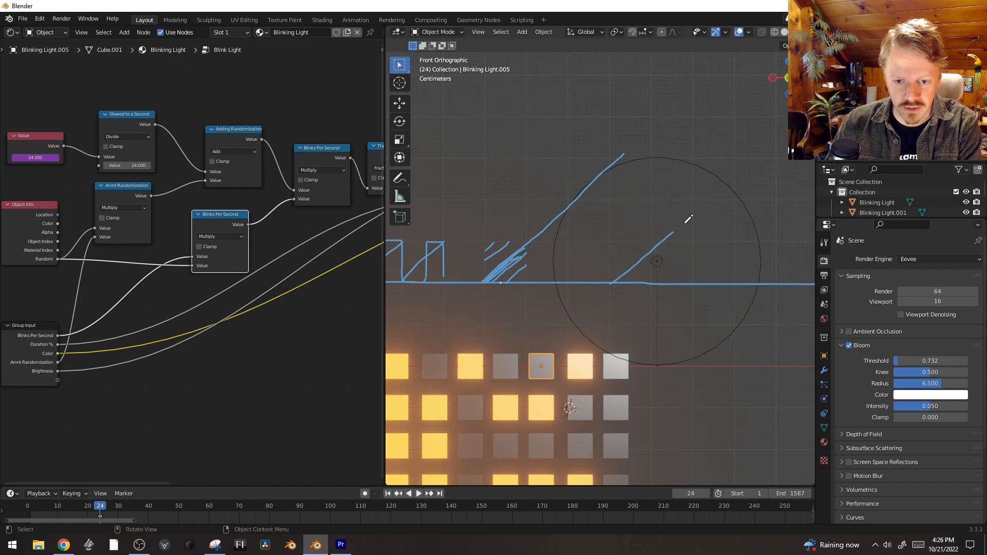
{"action": "left_click_drag", "start_coordinate": [613, 282], "coordinate": [738, 231]}
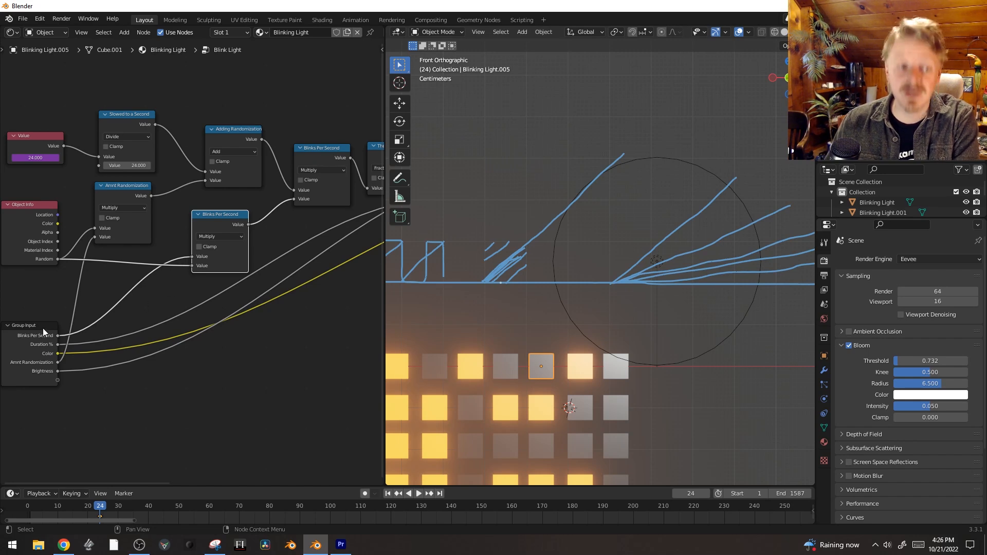
Step: Rename the duplicated Blinks Per Second node as "Variation in BPS"
{"action": "right_click", "coordinate": [276, 256]}
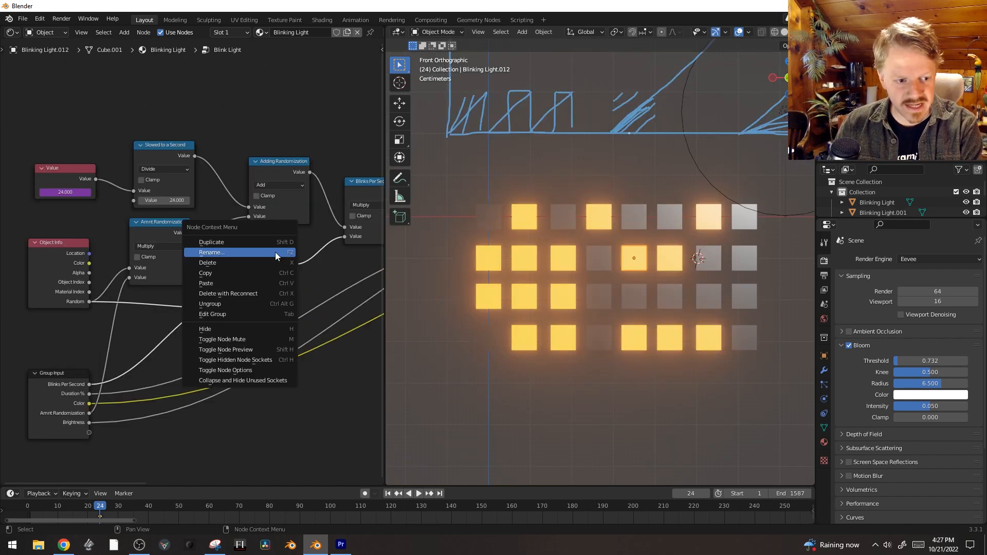
{"action": "left_click", "coordinate": [276, 254]}
{"action": "type", "text": "Variation in BPS"}
{"action": "key", "text": "Return"}
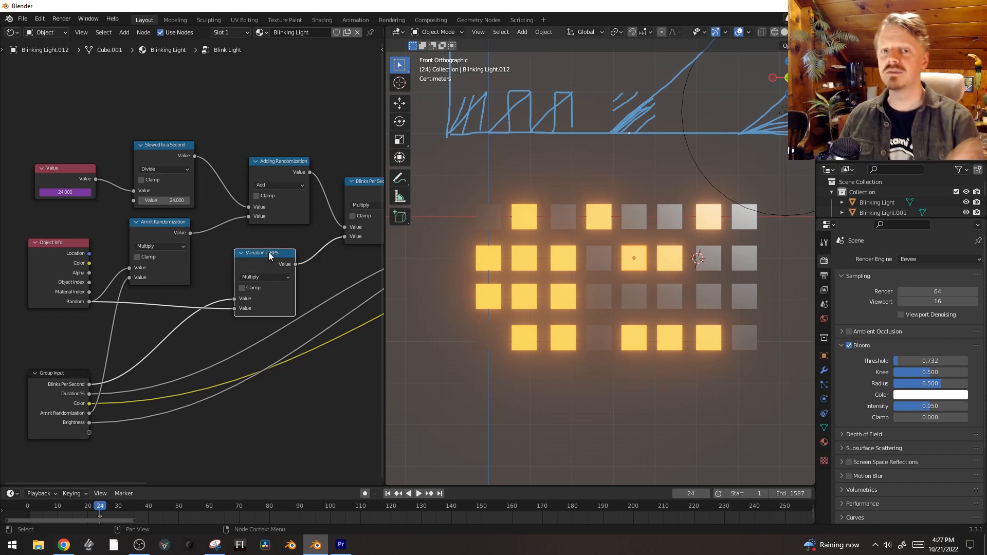
Step: Move the Value, Object Info, Slowed to a Second and Amnt Randomization nodes up and away from Variation in BPS to make room
{"action": "left_click", "coordinate": [156, 222]}
{"action": "key", "text": "b"}
{"action": "left_click_drag", "start_coordinate": [35, 109], "coordinate": [199, 268]}
{"action": "key", "text": "g"}
{"action": "left_click", "coordinate": [163, 210]}
Step: Insert a duplicate of the Variation in BPS node on the link from Object Info's Random output and rename it "BPS Variation"
{"action": "left_click", "coordinate": [259, 253]}
{"action": "key", "text": "shift+d"}
{"action": "left_click", "coordinate": [109, 246]}
{"action": "right_click", "coordinate": [156, 250]}
{"action": "left_click", "coordinate": [156, 249]}
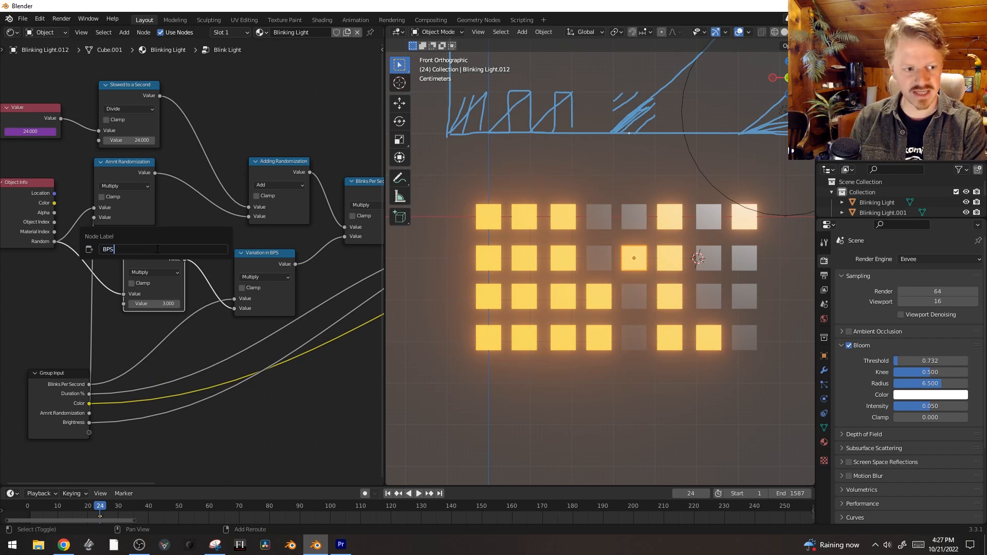
{"action": "key", "text": "Return"}
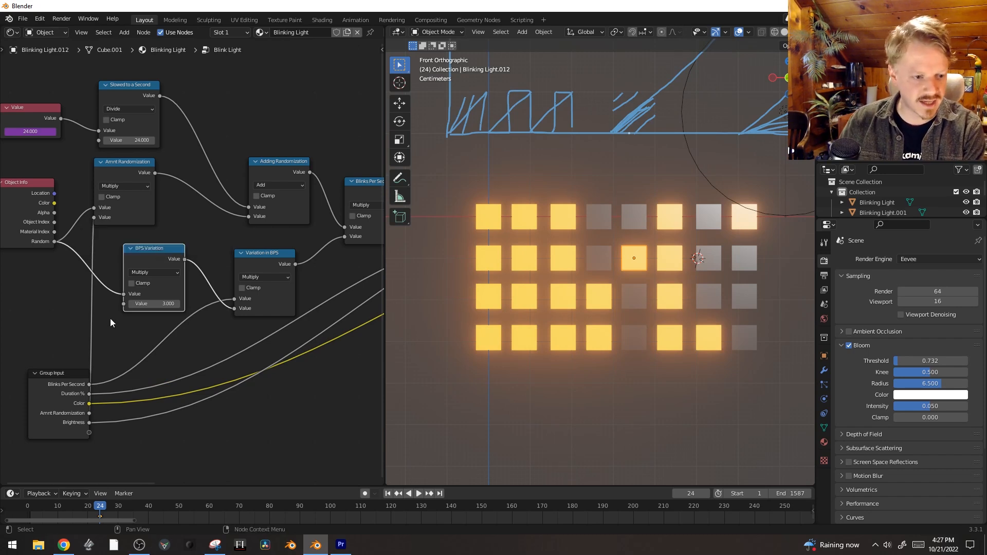
Step: Set the BPS Variation multiplier to 1 and expose it as a group input named "BPS Variation"
{"action": "left_click", "coordinate": [125, 307]}
{"action": "type", "text": "1"}
{"action": "key", "text": "Return"}
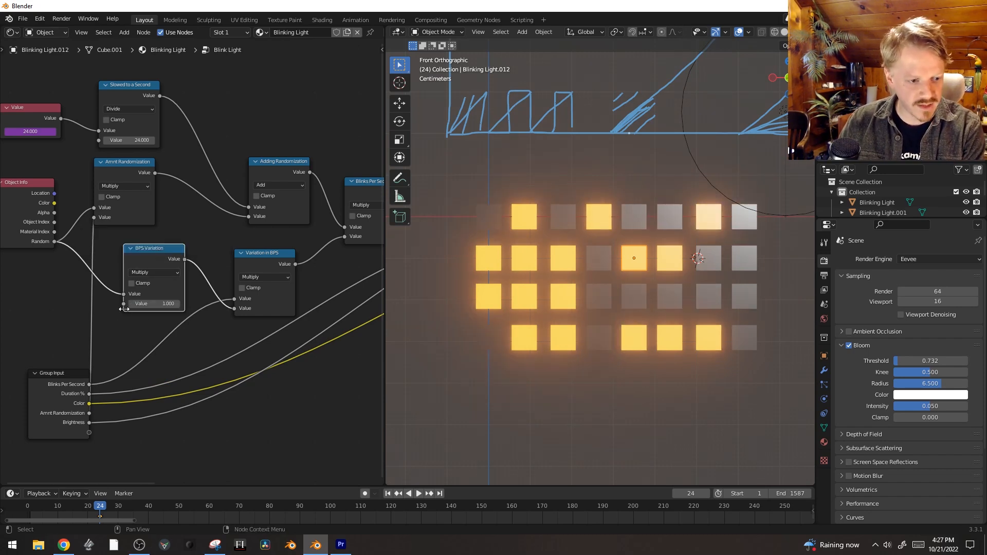
{"action": "left_click_drag", "start_coordinate": [121, 304], "coordinate": [118, 355]}
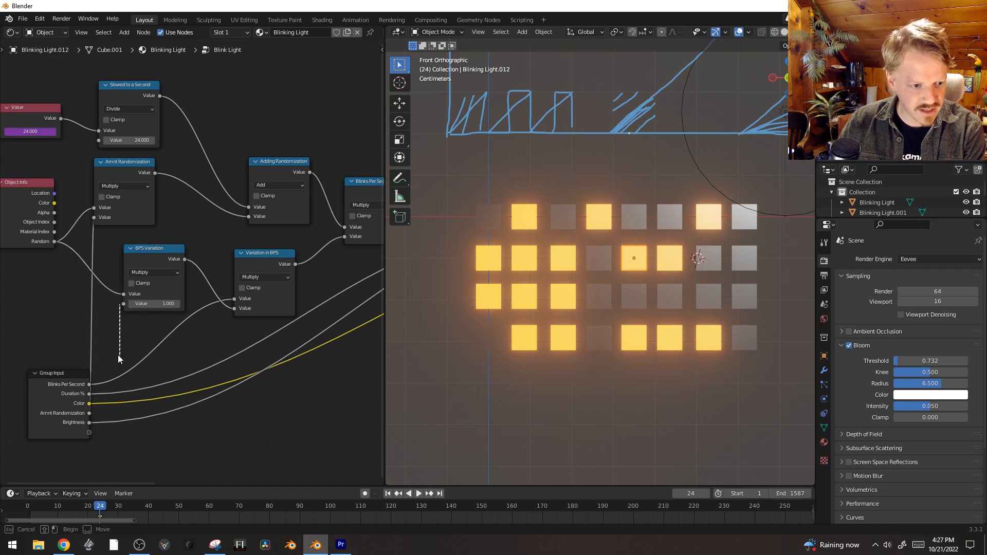
{"action": "left_click_drag", "start_coordinate": [122, 304], "coordinate": [88, 437]}
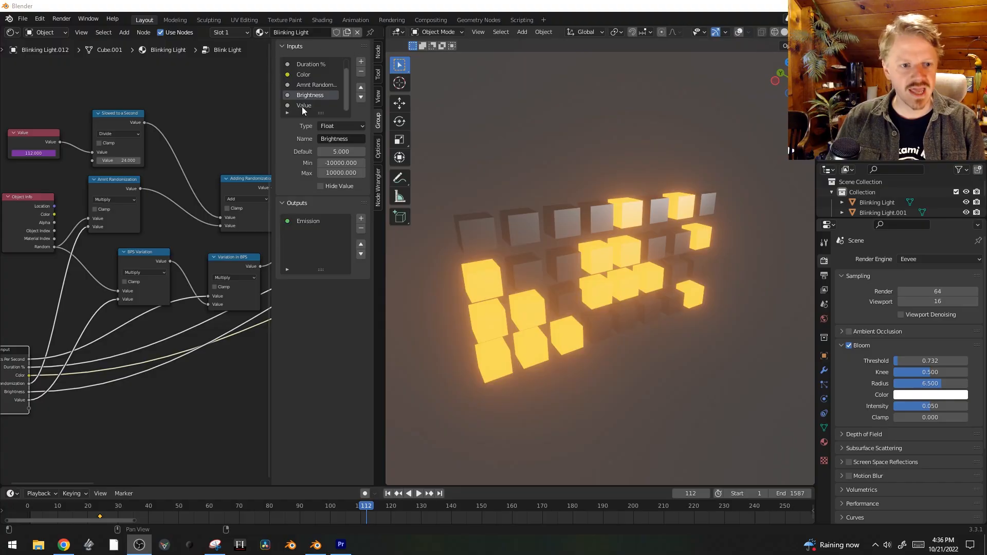
{"action": "left_click", "coordinate": [304, 106]}
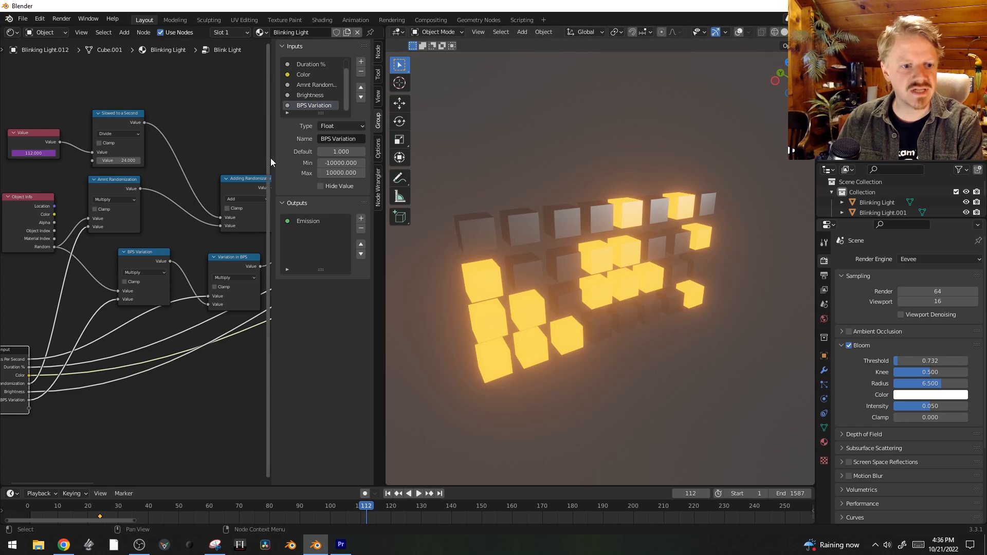
Step: Leave the node group, play the animation and set BPS Variation to 0 on the Blink Light node
{"action": "key", "text": "n"}
{"action": "key", "text": "Tab"}
{"action": "key", "text": "Home"}
{"action": "key", "text": "space"}
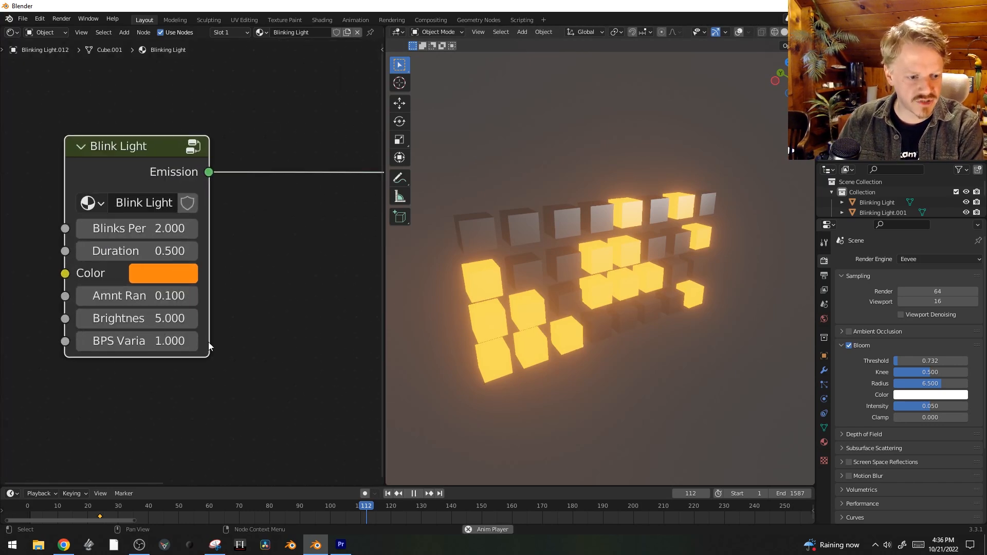
{"action": "double_click", "coordinate": [174, 341]}
{"action": "type", "text": "0"}
{"action": "key", "text": "Return"}
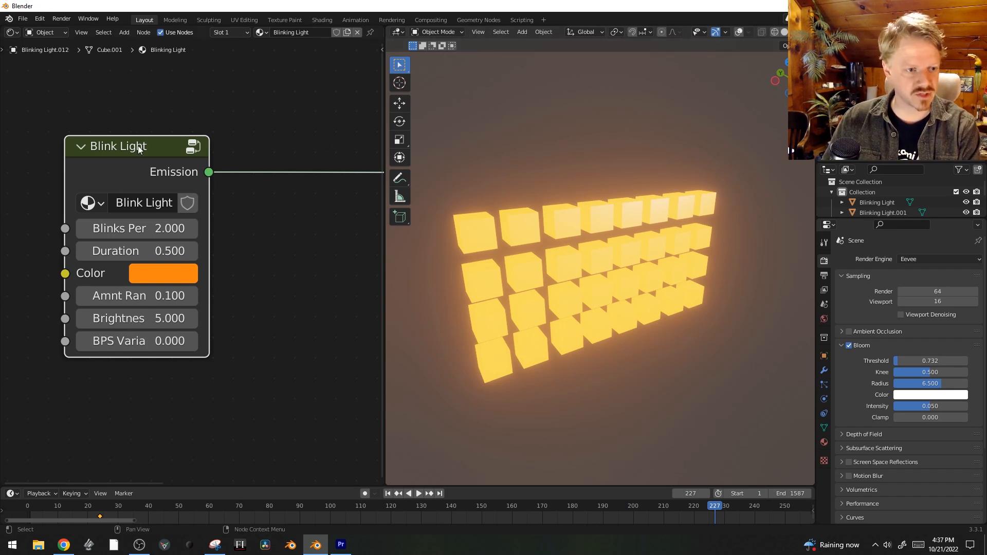
Step: Reopen the Blink Light group and trace how BPS Variation feeds through Variation in BPS into Blinks Per Second and The Looper
{"action": "key", "text": "Tab"}
{"action": "scroll", "coordinate": [258, 339], "scroll_direction": "down", "scroll_amount": 4}
{"action": "scroll", "coordinate": [154, 349], "scroll_direction": "up", "scroll_amount": 2}
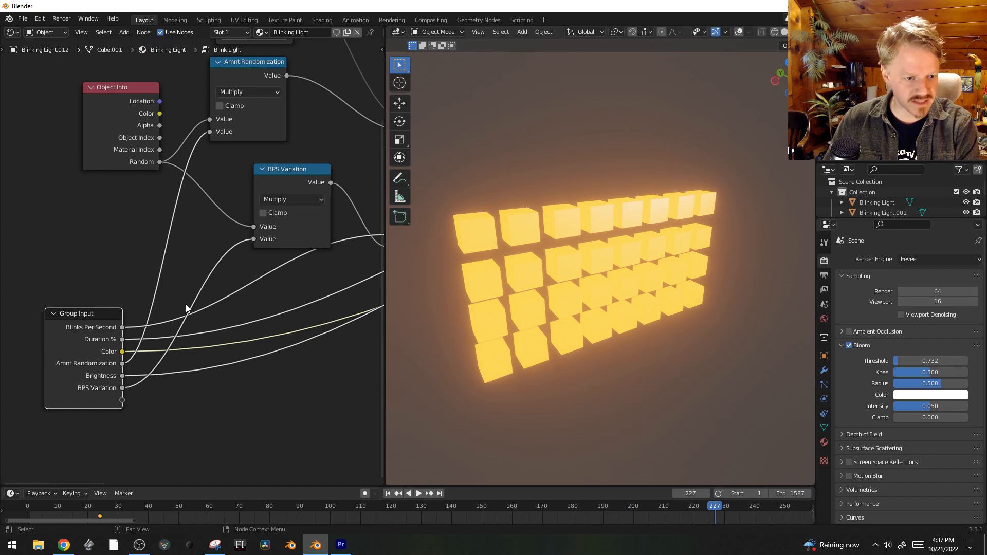
{"action": "middle_click_drag", "start_coordinate": [302, 199], "coordinate": [132, 210]}
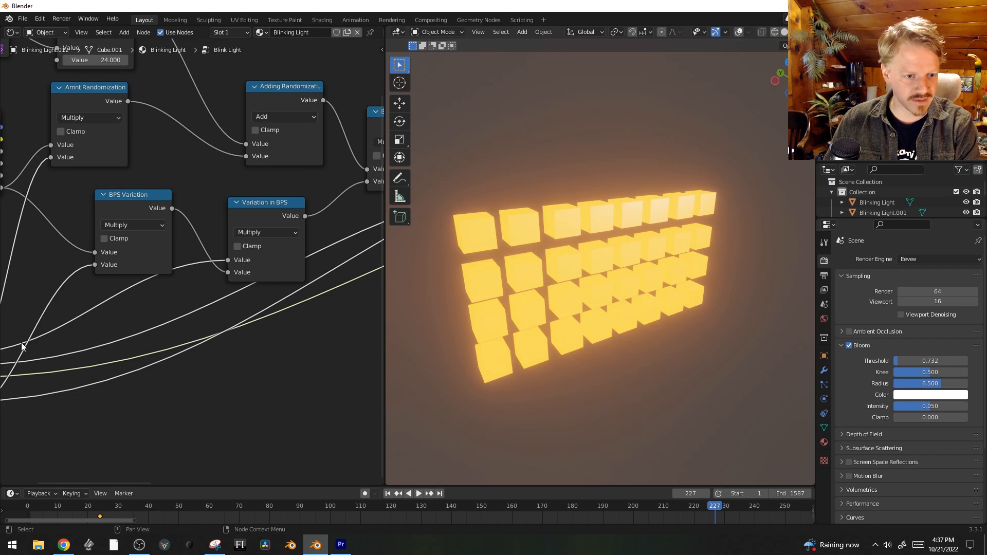
{"action": "middle_click_drag", "start_coordinate": [260, 248], "coordinate": [168, 298]}
{"action": "middle_click_drag", "start_coordinate": [304, 221], "coordinate": [147, 272]}
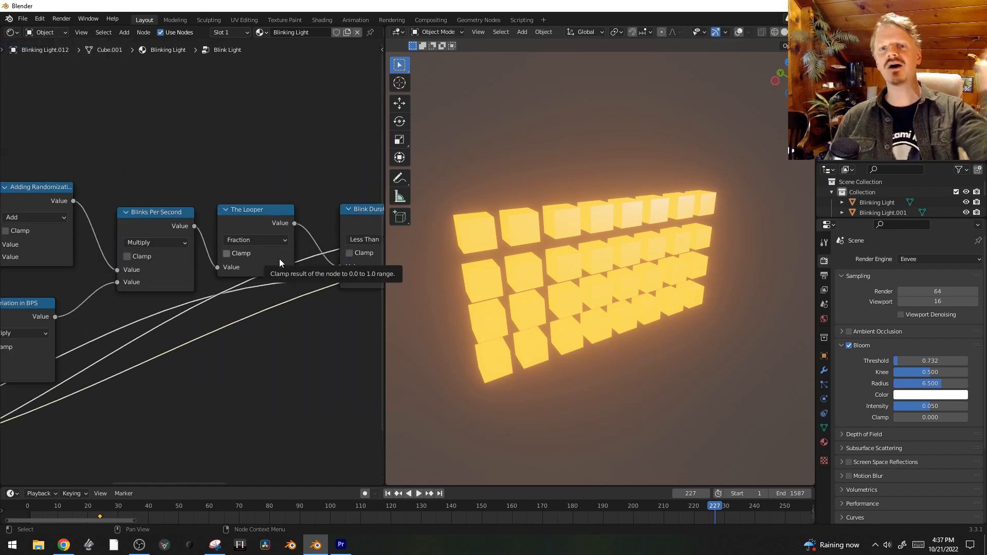
{"action": "middle_click_drag", "start_coordinate": [224, 313], "coordinate": [394, 229]}
{"action": "middle_click_drag", "start_coordinate": [176, 338], "coordinate": [325, 341]}
{"action": "middle_click_drag", "start_coordinate": [237, 341], "coordinate": [292, 340]}
Step: Duplicate the BPS Variation node, insert the copy between it and Variation in BPS, and set it to Add with a value of 1
{"action": "left_click_drag", "start_coordinate": [243, 230], "coordinate": [195, 239]}
{"action": "key", "text": "shift+d"}
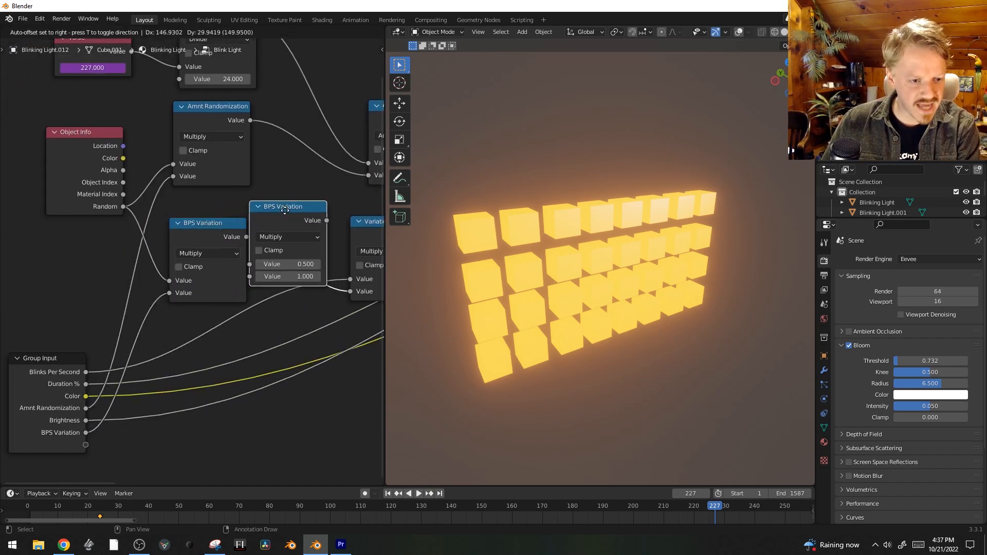
{"action": "left_click", "coordinate": [325, 236]}
{"action": "left_click", "coordinate": [325, 237]}
{"action": "left_click", "coordinate": [321, 249]}
{"action": "left_click", "coordinate": [329, 277]}
{"action": "type", "text": "1"}
{"action": "left_click_drag", "start_coordinate": [333, 210], "coordinate": [305, 221]}
{"action": "middle_click_drag", "start_coordinate": [316, 319], "coordinate": [197, 278]}
{"action": "middle_click_drag", "start_coordinate": [66, 326], "coordinate": [116, 274]}
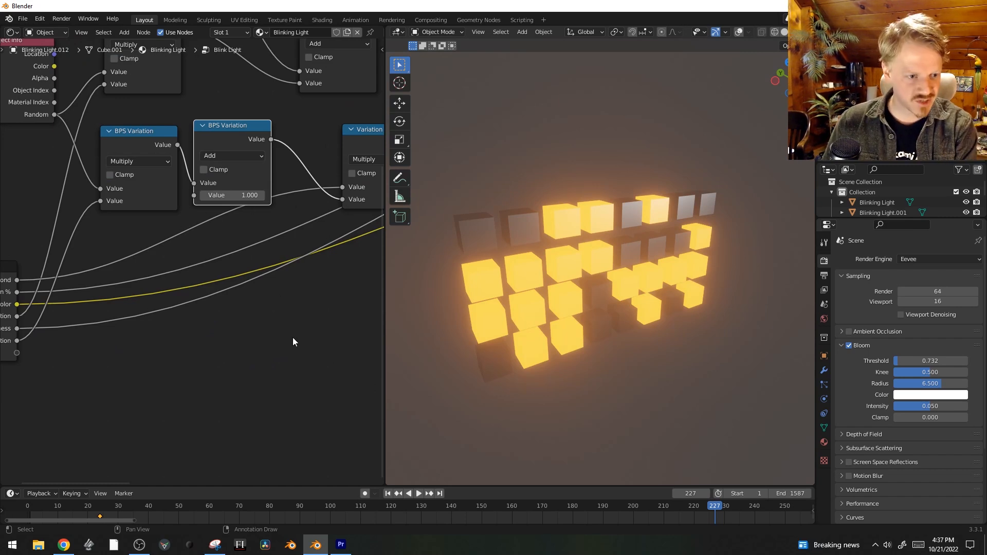
Step: Outside the group, with the animation playing, widen the Blink Light node and set Amnt Randomization to 1
{"action": "key", "text": "Tab"}
{"action": "scroll", "coordinate": [187, 316], "scroll_direction": "up", "scroll_amount": 3}
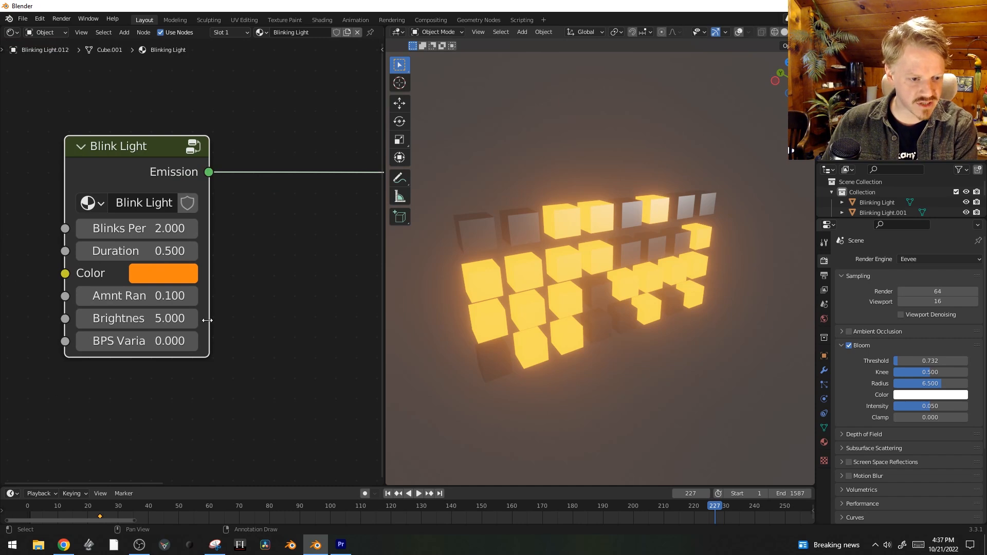
{"action": "left_click_drag", "start_coordinate": [210, 320], "coordinate": [298, 321]}
{"action": "key", "text": "space"}
{"action": "key", "text": "ctrl+z"}
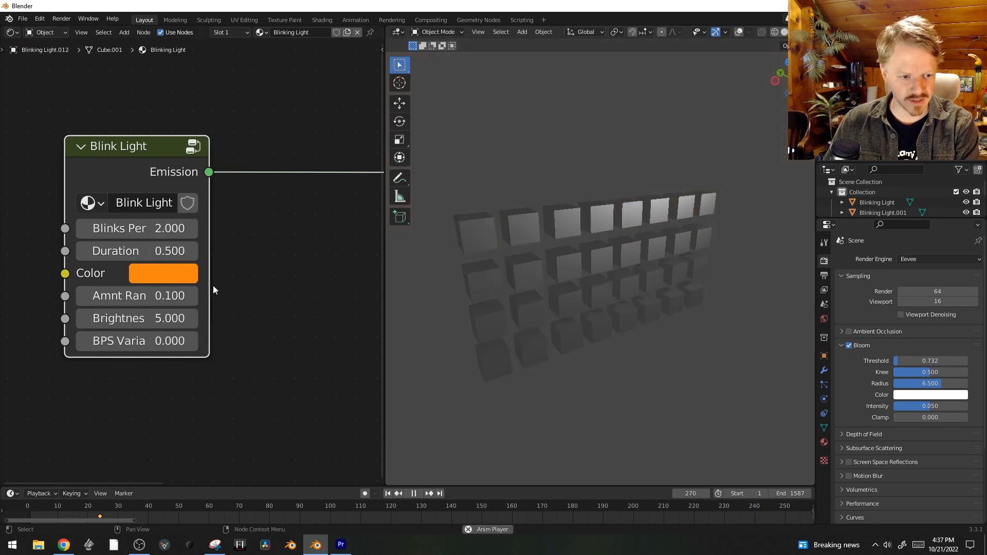
{"action": "left_click_drag", "start_coordinate": [208, 286], "coordinate": [231, 385]}
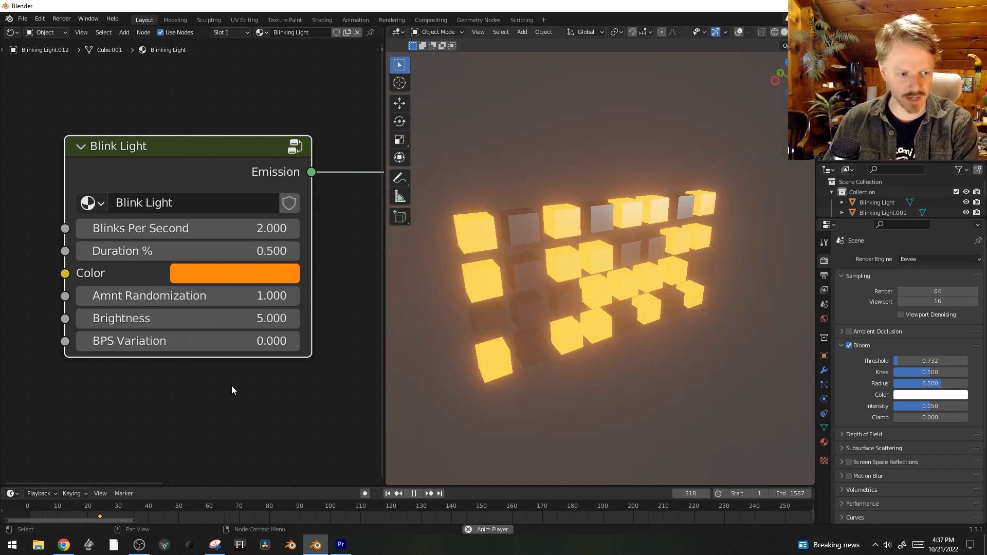
Step: Set BPS Variation to 1 and Blinks Per Second to 0.5 on the Blink Light node
{"action": "left_click", "coordinate": [156, 344]}
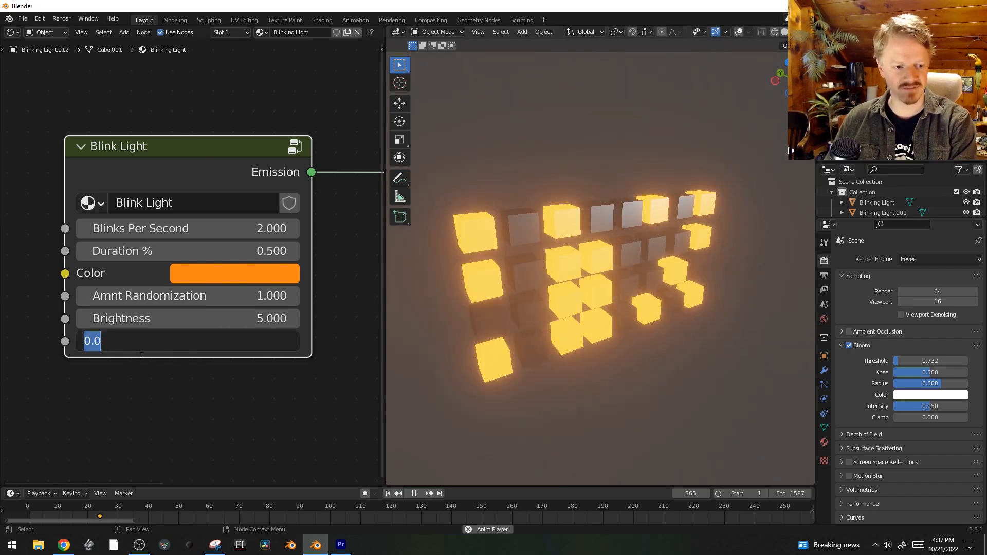
{"action": "key", "text": "Escape"}
{"action": "left_click", "coordinate": [213, 348]}
{"action": "type", "text": "1"}
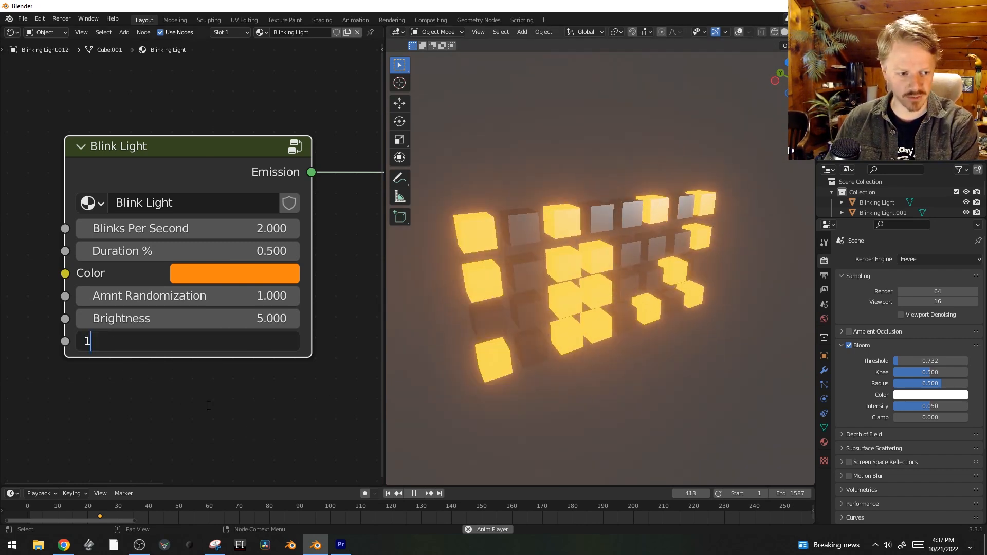
{"action": "key", "text": "Return"}
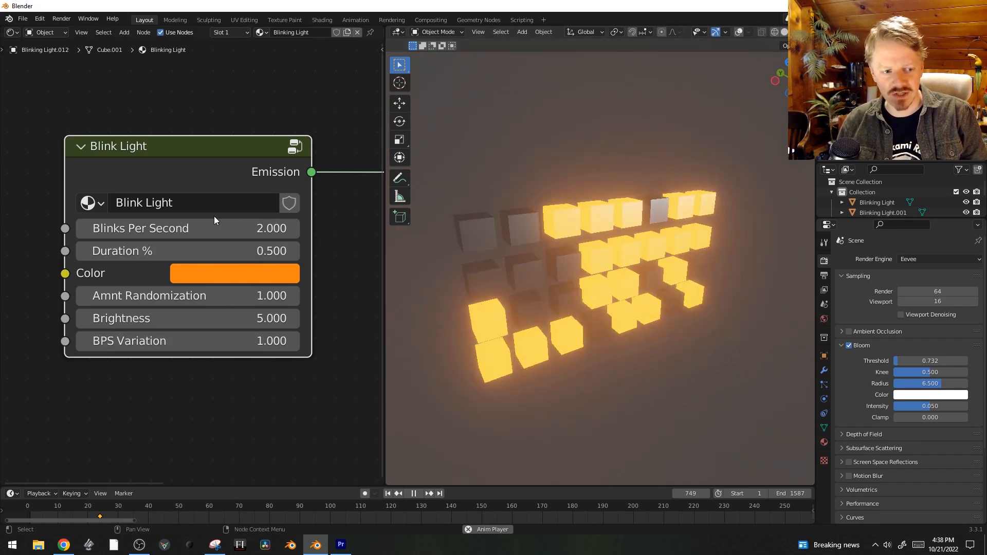
{"action": "left_click", "coordinate": [189, 230]}
{"action": "type", "text": ".5"}
{"action": "key", "text": "Return"}
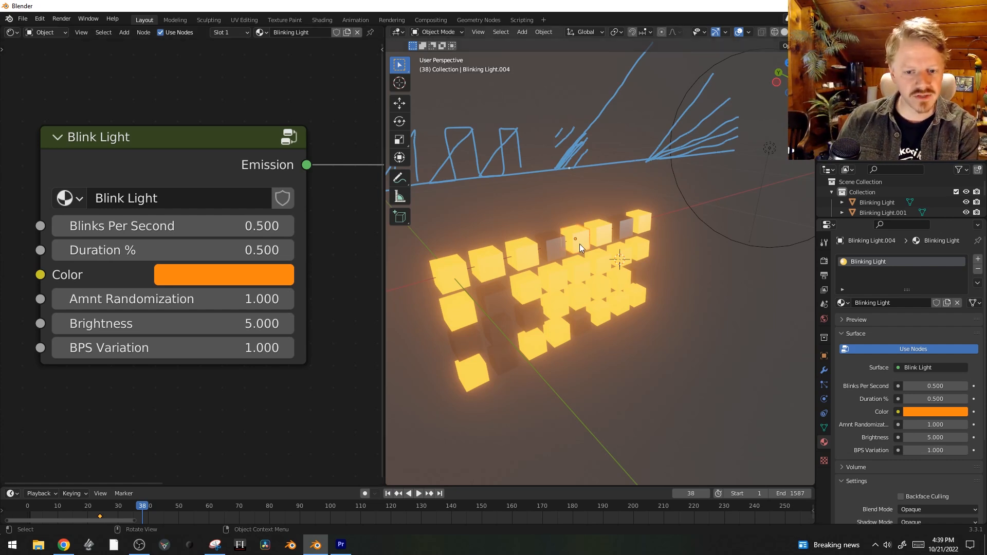
Step: Duplicate a grid cube off to the side and give it a single-user copy of the material named "Blue Light"
{"action": "key", "text": "shift+d"}
{"action": "left_click", "coordinate": [746, 295]}
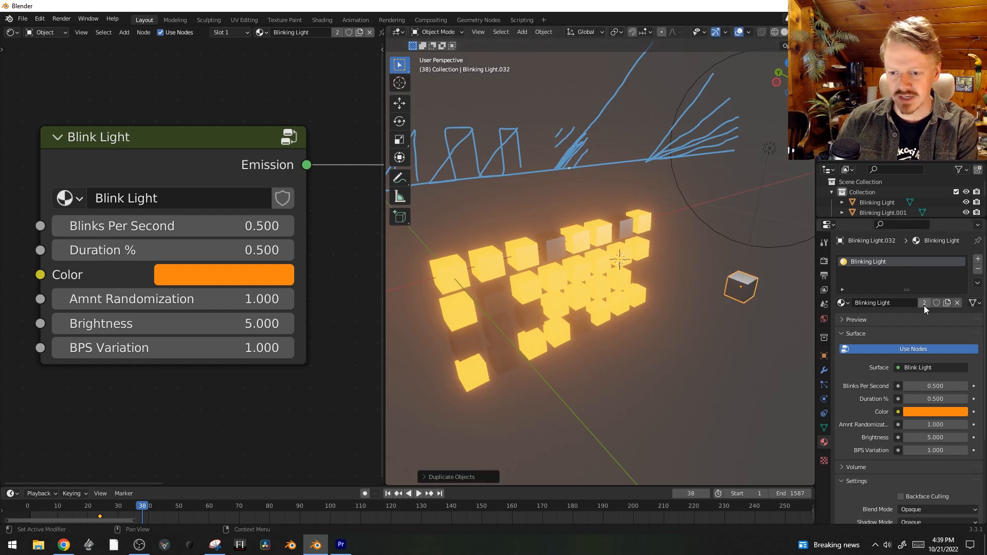
{"action": "left_click", "coordinate": [925, 306]}
{"action": "double_click", "coordinate": [887, 303]}
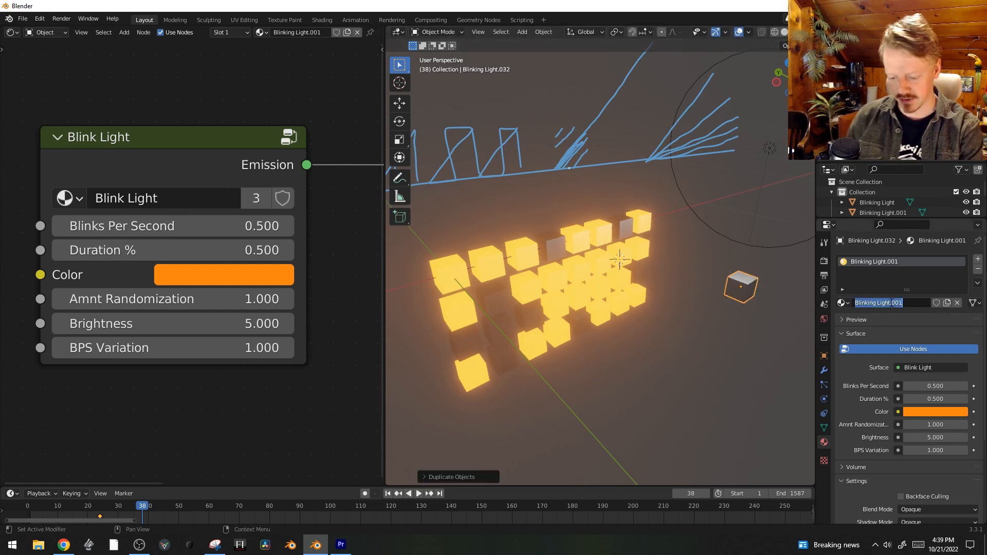
{"action": "type", "text": "Blue Light"}
{"action": "key", "text": "Return"}
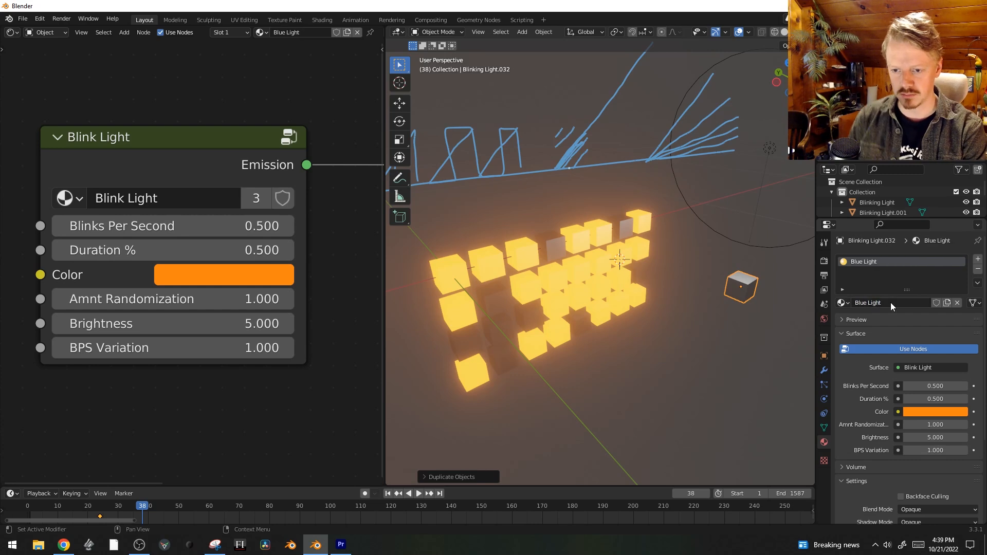
Step: Change the Blue Light material's Color to pure blue with hue about 0.667 and play the animation
{"action": "left_click", "coordinate": [937, 412]}
{"action": "left_click", "coordinate": [936, 308]}
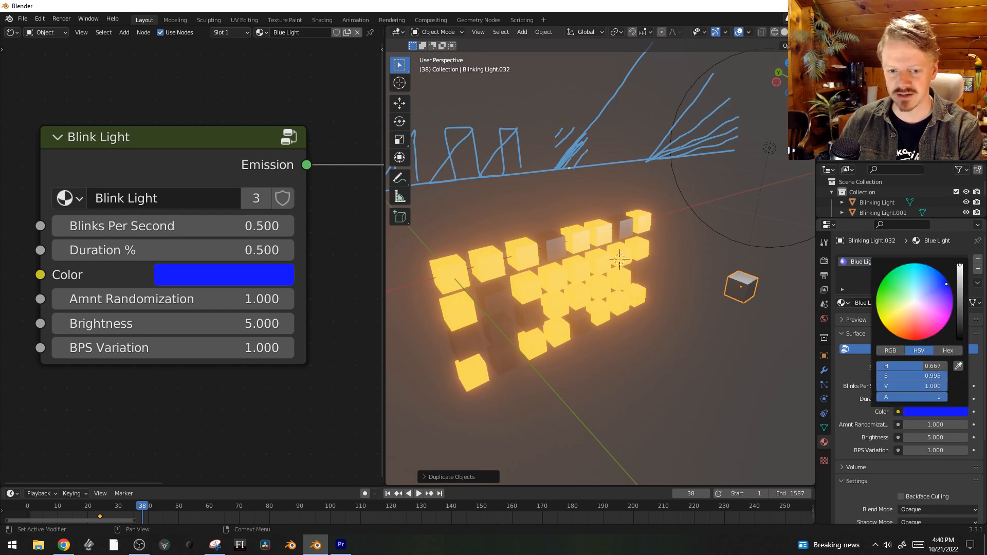
{"action": "key", "text": "space"}
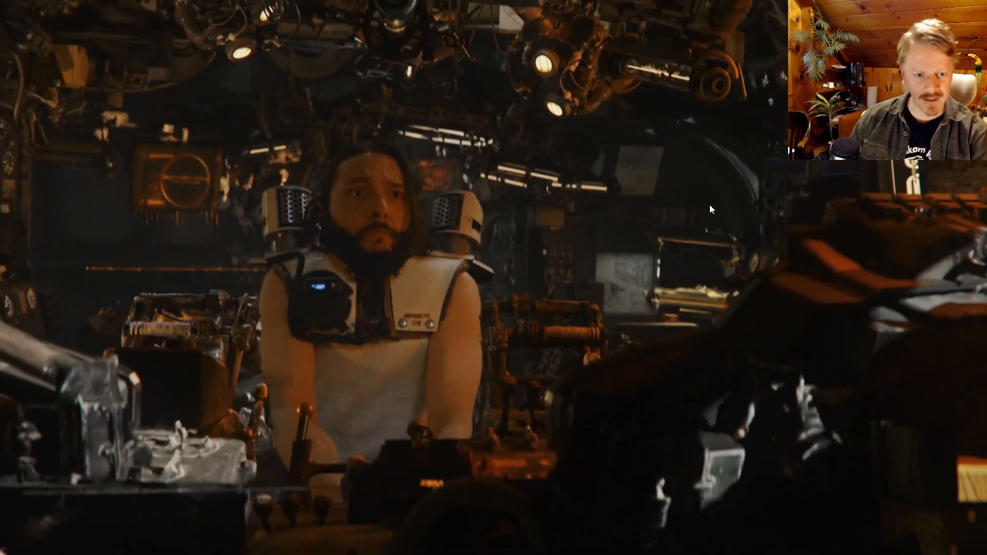
{"action": "mouse_move", "coordinate": [768, 108]}
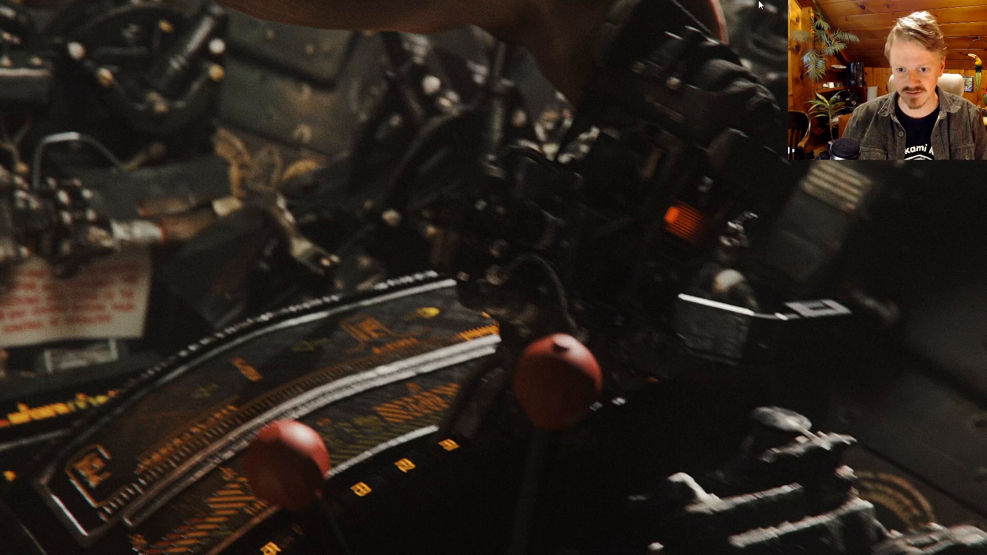
{"action": "key", "text": "Right"}
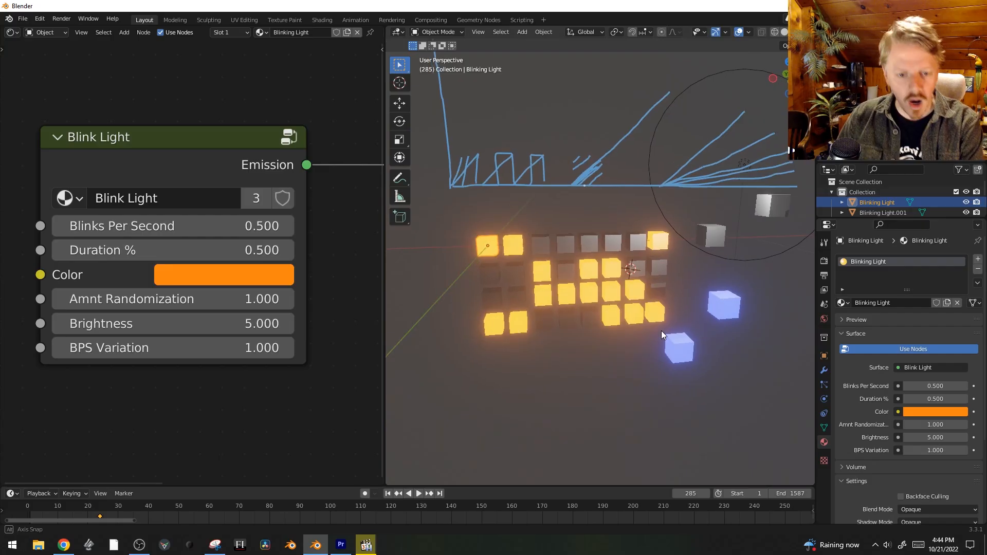
Step: Delete all the cubes except the original Blinking Light cube
{"action": "mouse_move", "coordinate": [661, 331]}
{"action": "middle_mouse_down"}
{"action": "mouse_move", "coordinate": [666, 322]}
{"action": "mouse_move", "coordinate": [610, 316]}
{"action": "middle_mouse_up"}
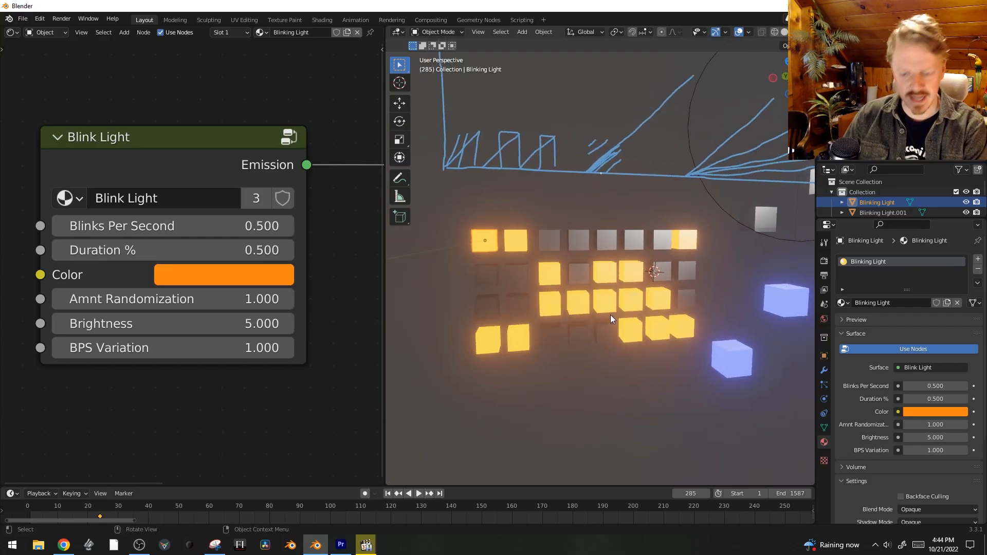
{"action": "left_click", "coordinate": [610, 315]}
{"action": "key", "text": "x"}
{"action": "left_click", "coordinate": [610, 315]}
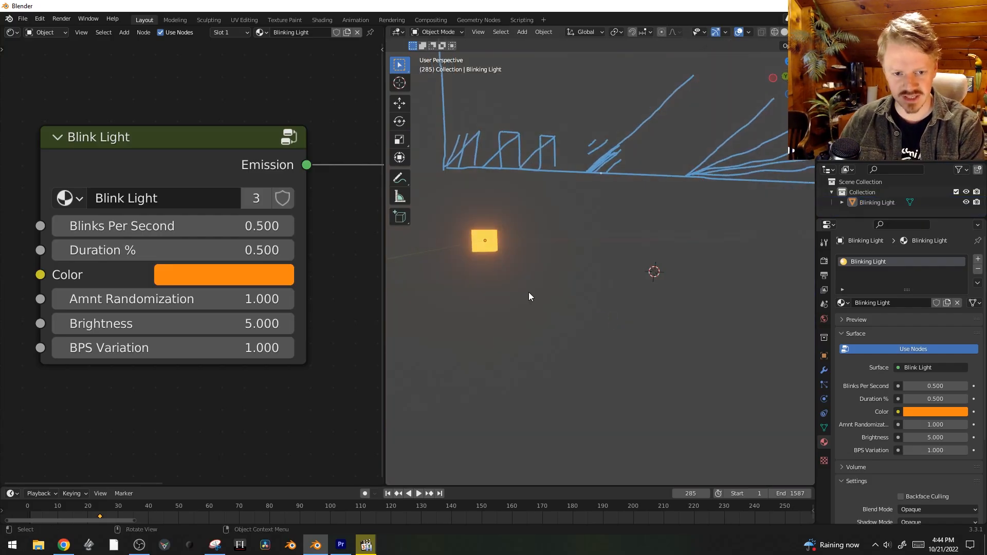
Step: Mark the remaining Blinking Light object as an asset
{"action": "middle_click_drag", "start_coordinate": [495, 240], "coordinate": [773, 204]}
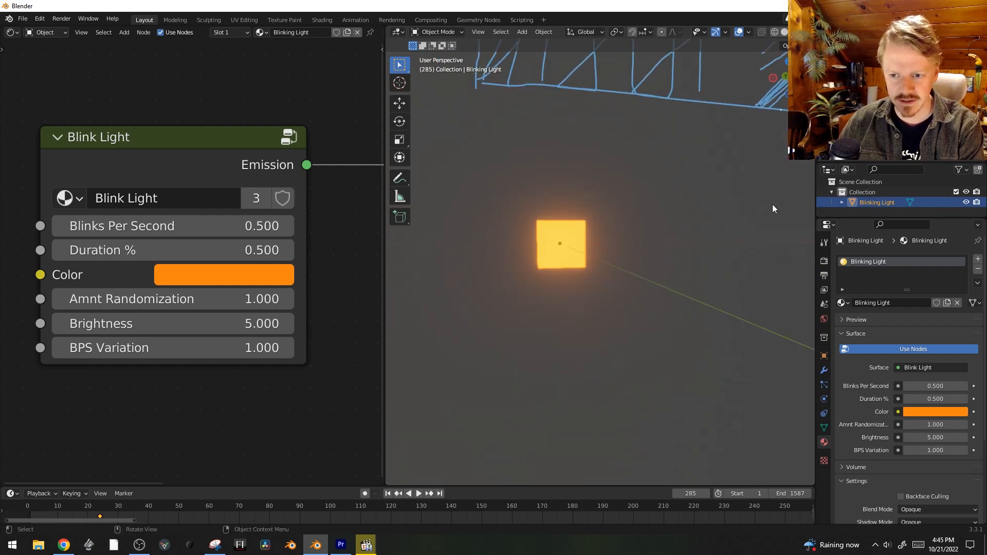
{"action": "right_click", "coordinate": [880, 202]}
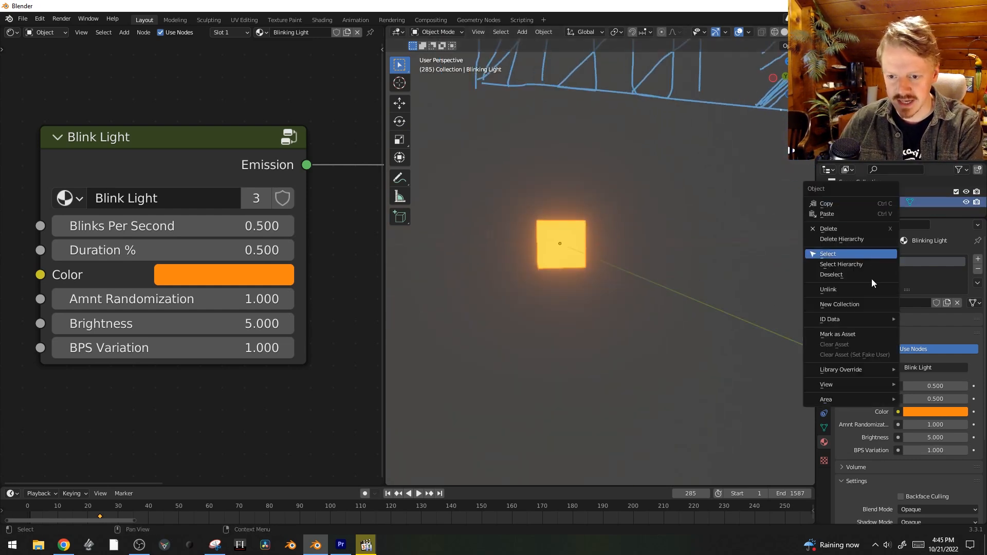
{"action": "left_click", "coordinate": [869, 335]}
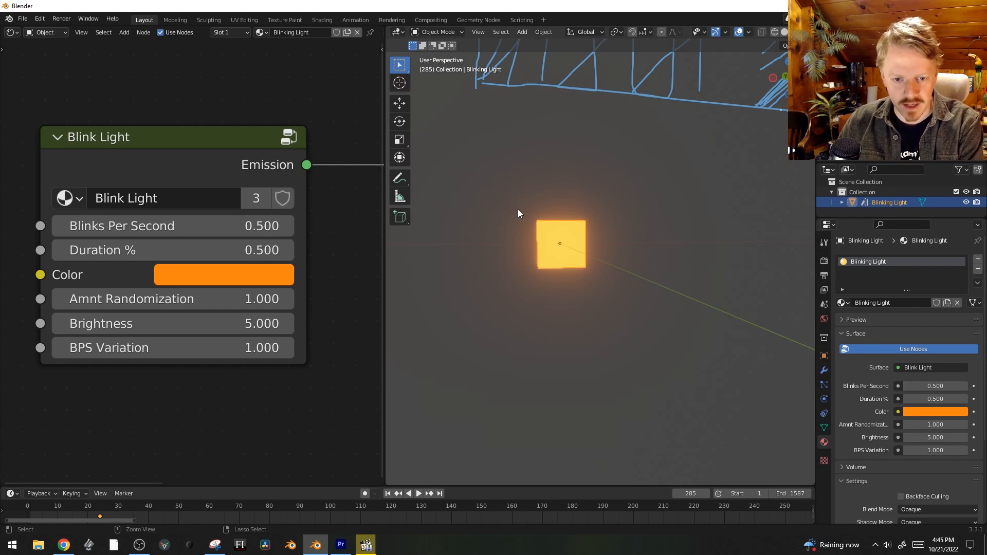
Step: Save the file as "blinking light.blend" in the V:\Stock\AssetBrowser folder
{"action": "key", "text": "ctrl+s"}
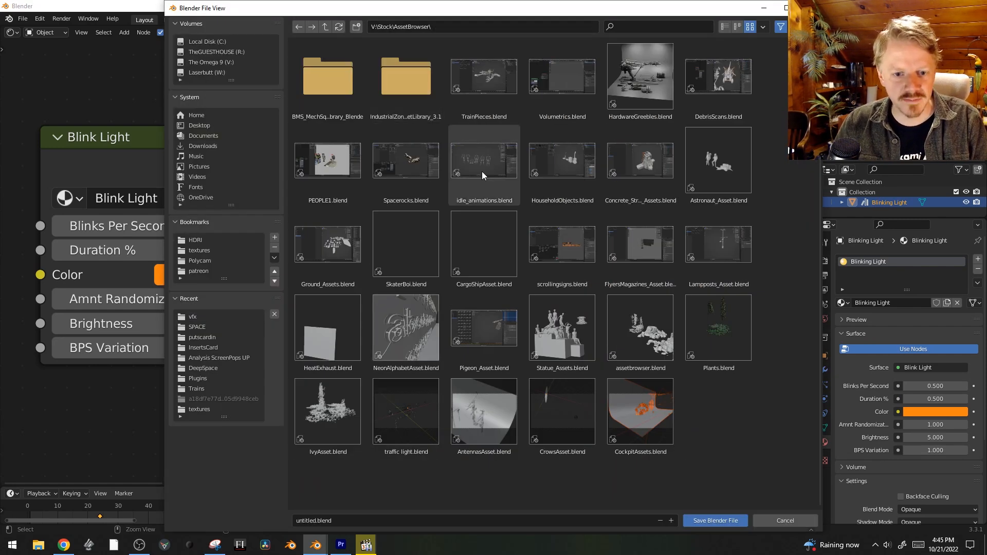
{"action": "left_click", "coordinate": [313, 521]}
{"action": "type", "text": "blinking light"}
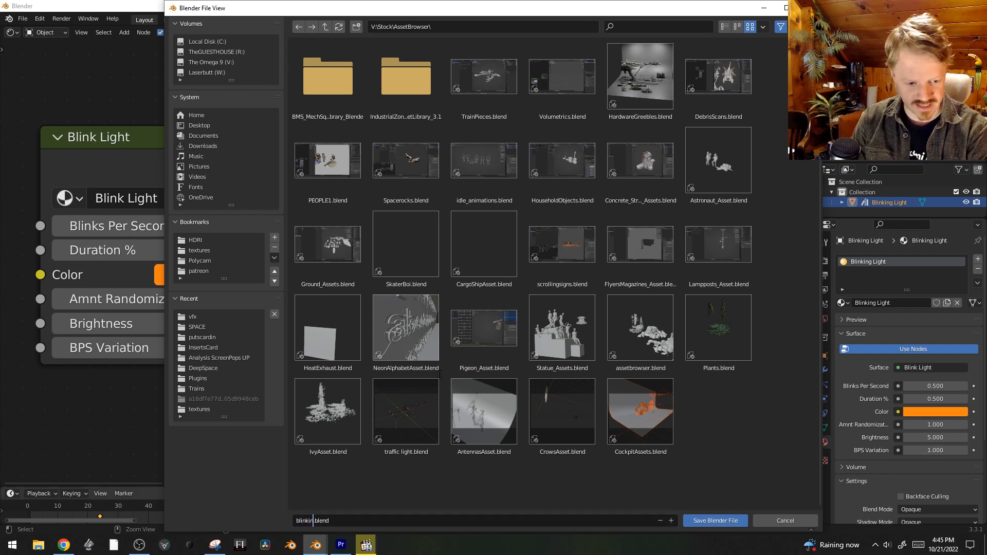
{"action": "key", "text": "Return"}
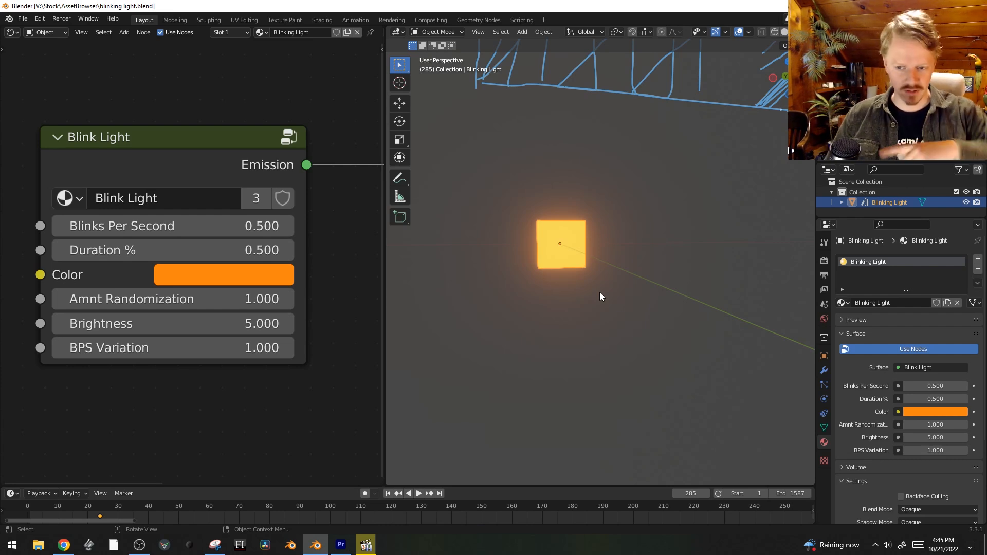
Step: Switch the node editor area to the Asset Browser and add a new catalog named "Blinking Lights"
{"action": "left_click", "coordinate": [11, 32]}
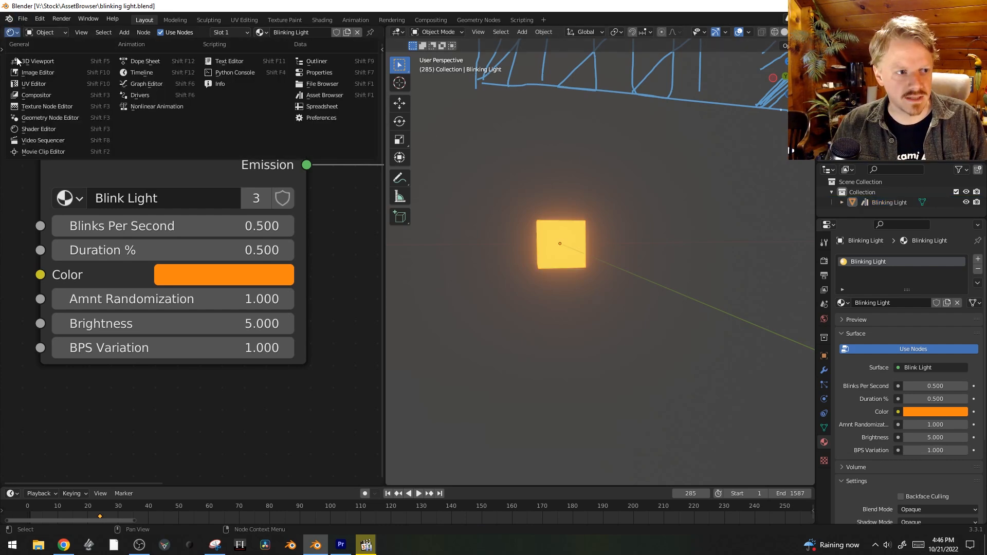
{"action": "left_click", "coordinate": [339, 96]}
{"action": "left_click", "coordinate": [160, 69]}
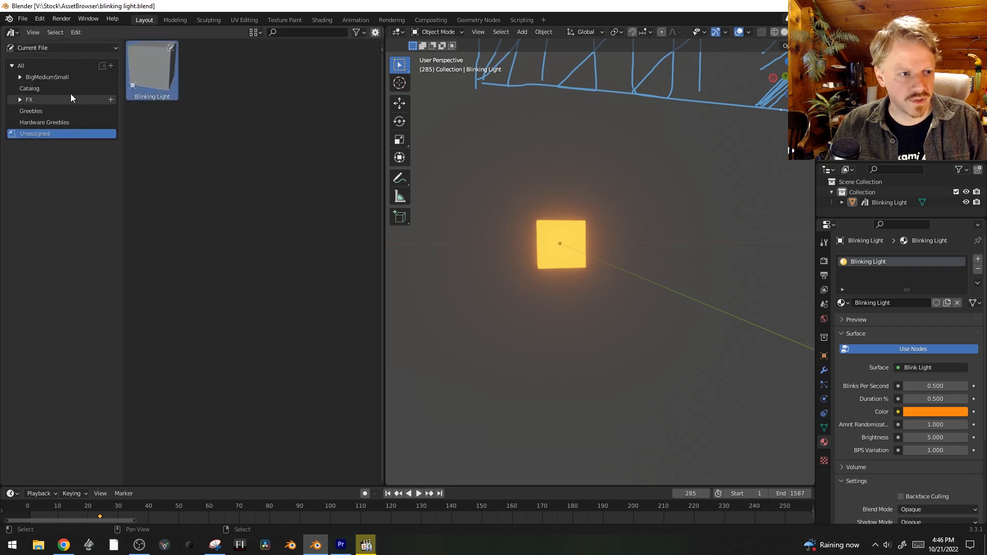
{"action": "left_click", "coordinate": [111, 66]}
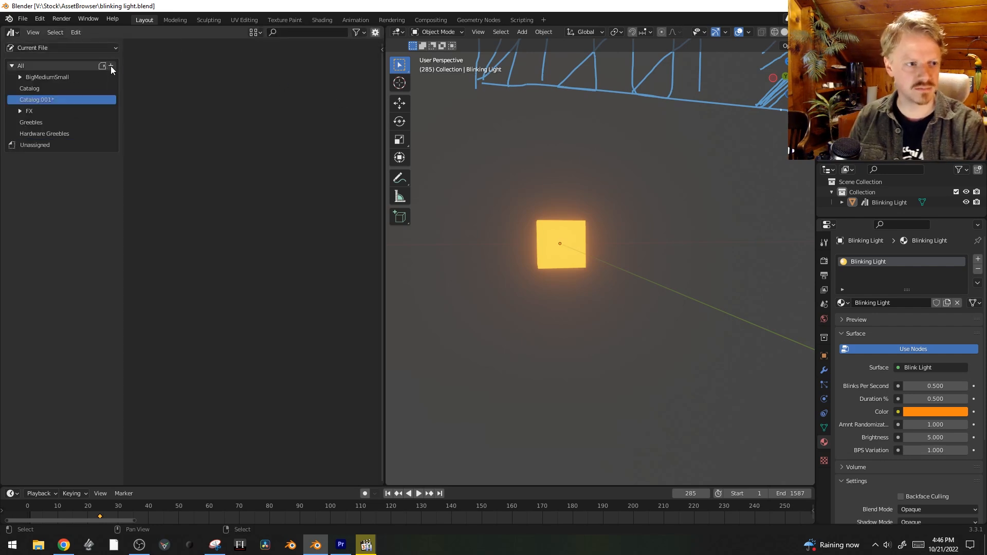
{"action": "double_click", "coordinate": [46, 99]}
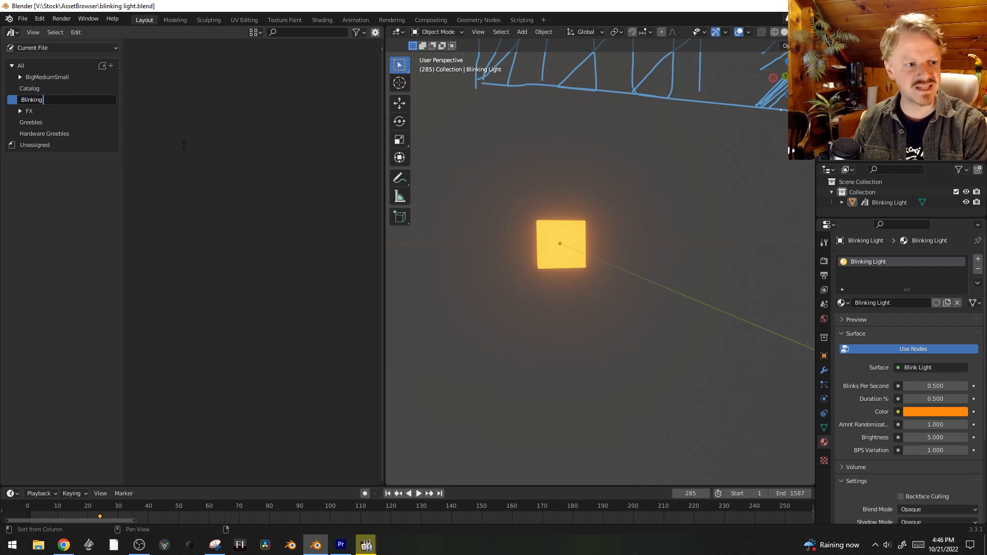
{"action": "type", "text": "Blinking Lights"}
{"action": "key", "text": "Return"}
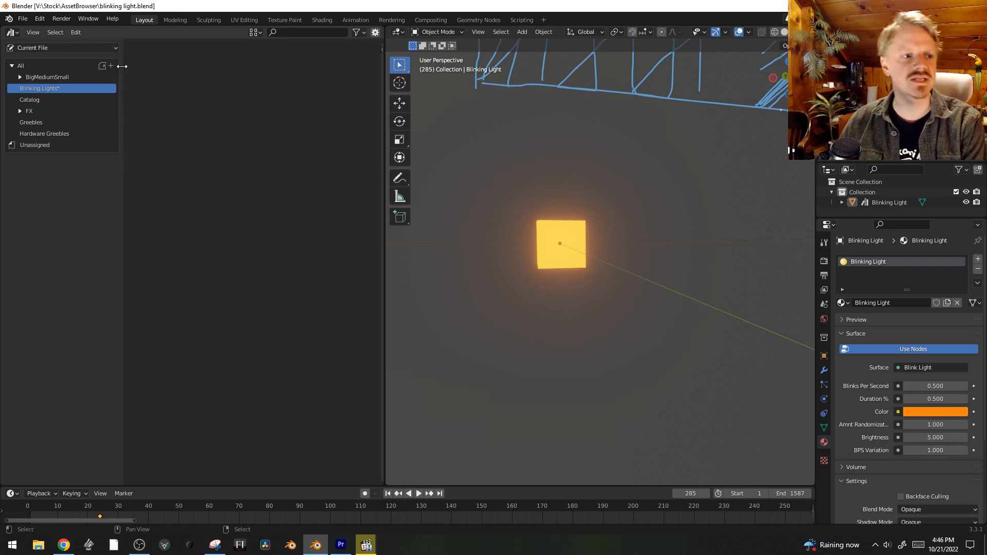
Step: Move the Blinking Light asset from Unassigned into the Blinking Lights catalog and save the file
{"action": "left_click", "coordinate": [42, 143]}
{"action": "left_click_drag", "start_coordinate": [159, 70], "coordinate": [46, 90]}
{"action": "left_click", "coordinate": [46, 89]}
{"action": "key", "text": "ctrl+s"}
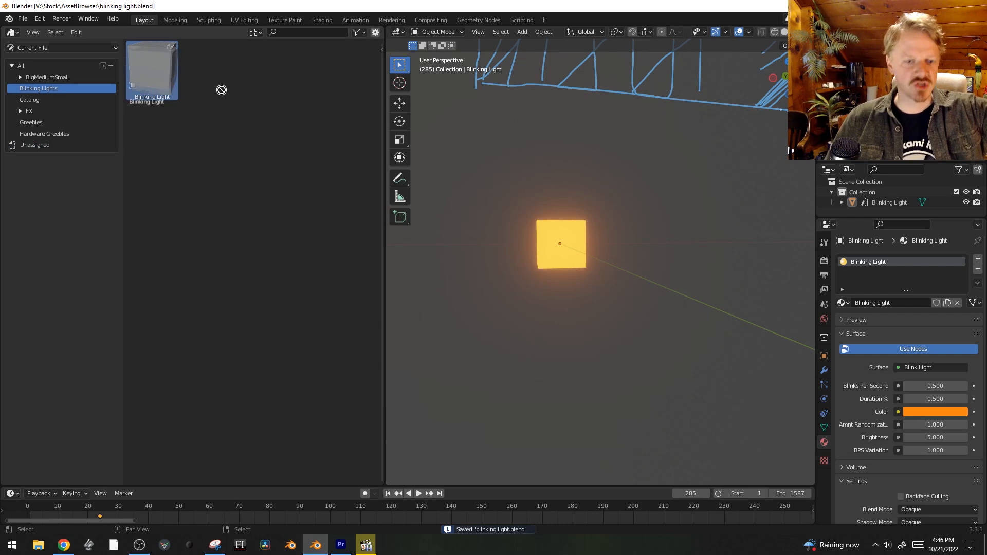
Step: Test the Blinking Light asset by placing it in the scene and playing the animation, and delete the placed copy
{"action": "left_click_drag", "start_coordinate": [222, 90], "coordinate": [662, 175]}
{"action": "key", "text": "space"}
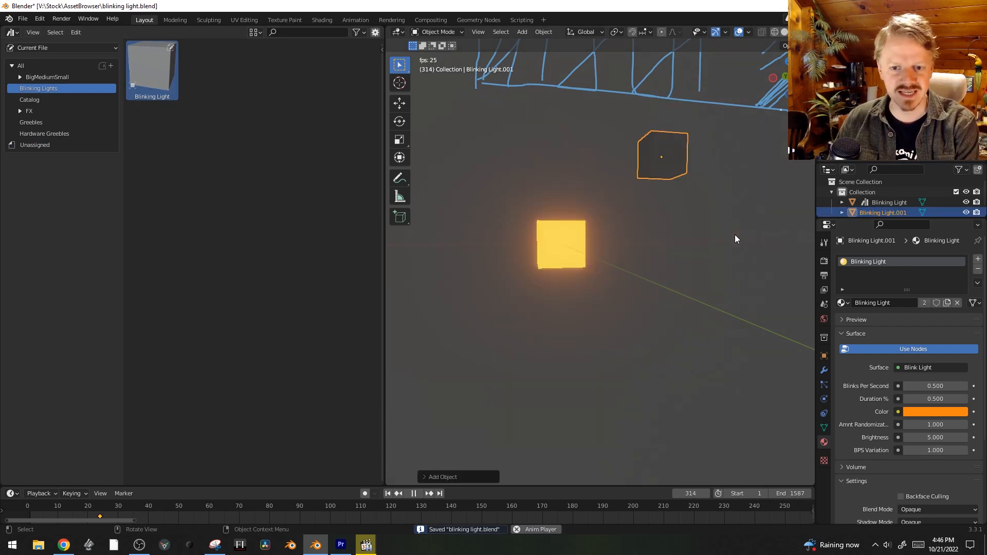
{"action": "key", "text": "space"}
{"action": "key", "text": "x"}
{"action": "left_click", "coordinate": [679, 141]}
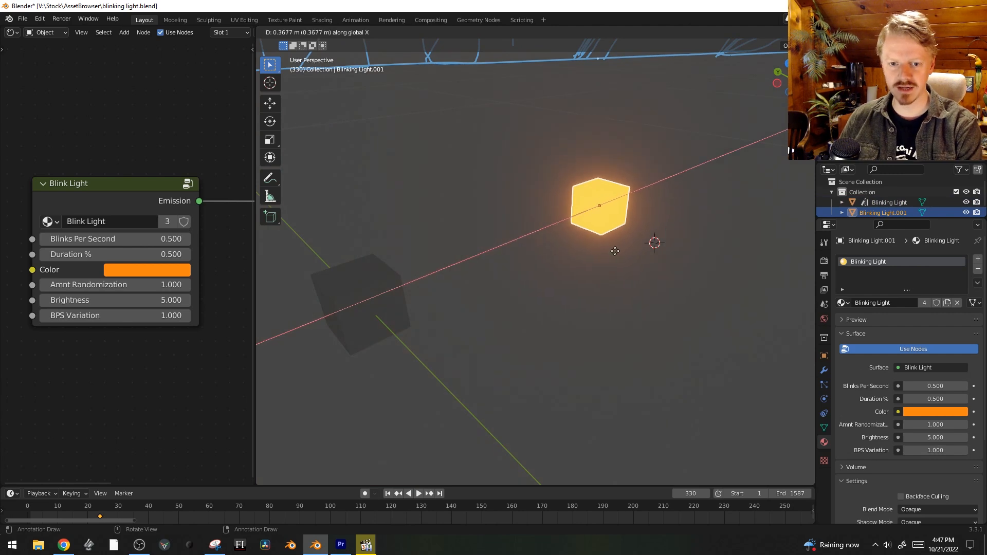
Step: Duplicate the Blinking Light cube about 0.37 m along global X and isolate the copy in local view
{"action": "key", "text": "shift+d"}
{"action": "right_click", "coordinate": [598, 279]}
{"action": "scroll", "coordinate": [598, 279], "scroll_direction": "up", "scroll_amount": 3}
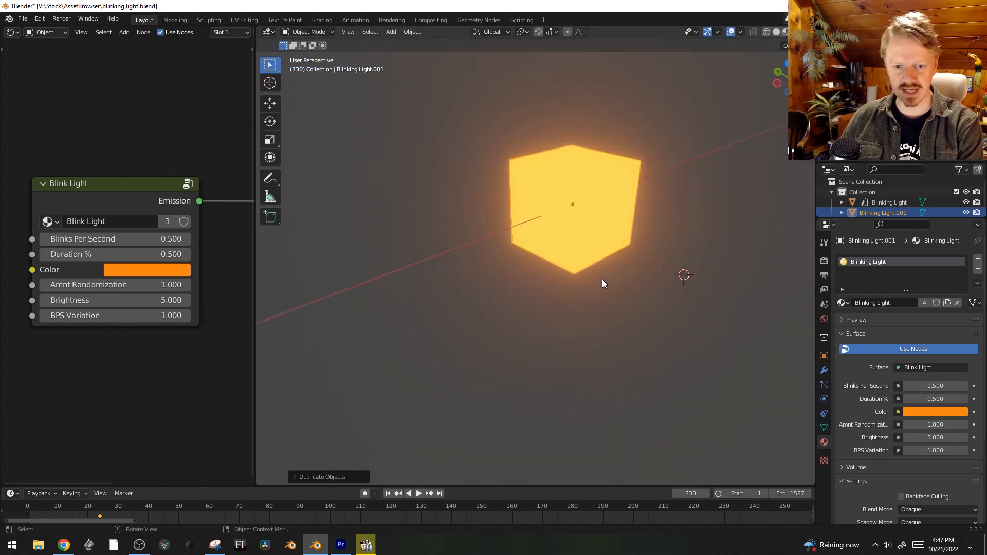
{"action": "key", "text": "KP_Divide"}
{"action": "scroll", "coordinate": [899, 210], "scroll_direction": "down", "scroll_amount": 1}
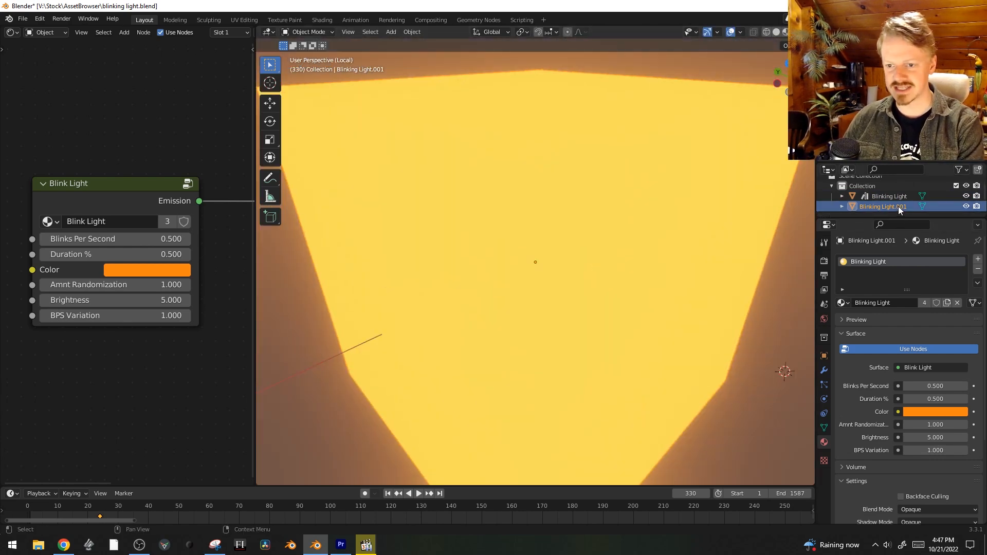
{"action": "scroll", "coordinate": [578, 249], "scroll_direction": "down", "scroll_amount": 4}
{"action": "key", "text": "s"}
{"action": "key", "text": "y"}
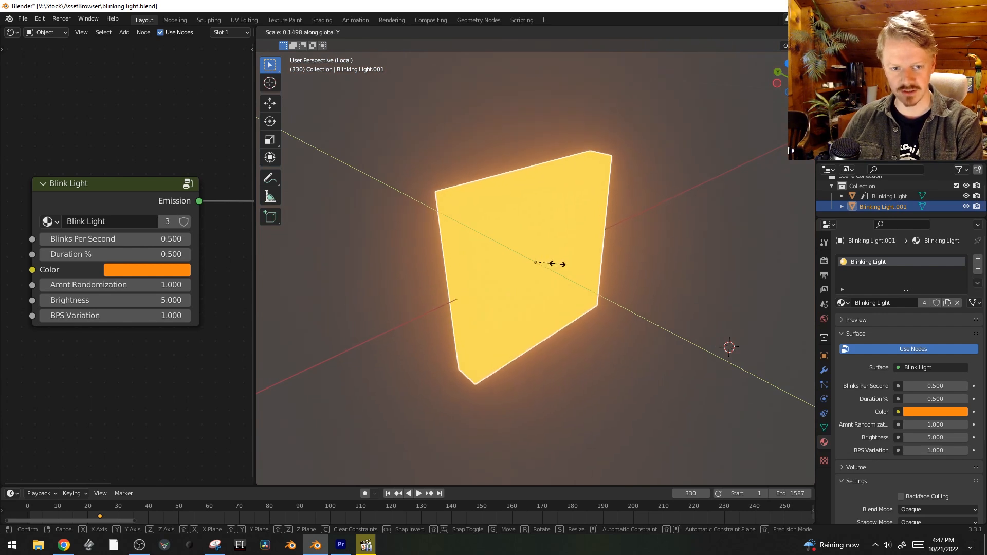
{"action": "key", "text": "Escape"}
Step: In Edit Mode, flatten the isolated cube's mesh into a thin slab by scaling it to about 0.2 along global Y
{"action": "key", "text": "Tab"}
{"action": "key", "text": "s"}
{"action": "key", "text": "y"}
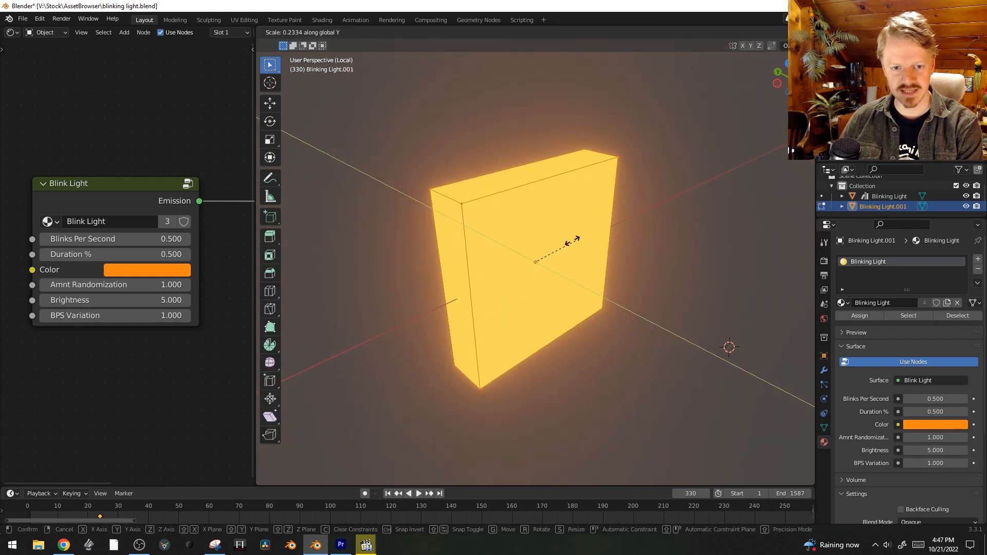
{"action": "left_click", "coordinate": [695, 296]}
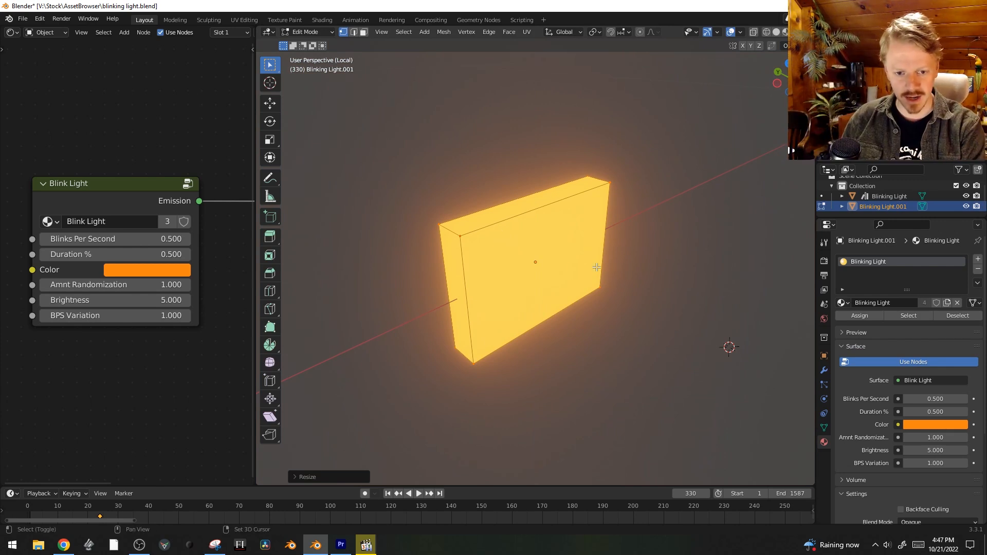
Step: Snap the 3D cursor to the centre of the slab, add a cube there and scale it to about 0.6
{"action": "key", "text": "shift+s"}
{"action": "left_click", "coordinate": [620, 340]}
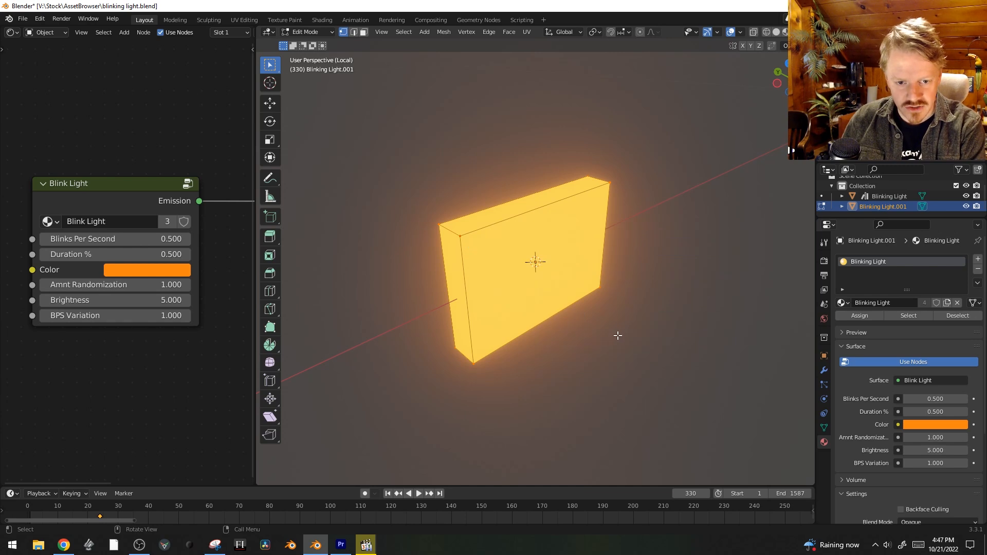
{"action": "key", "text": "shift+a"}
{"action": "left_click", "coordinate": [720, 225]}
{"action": "key", "text": "s"}
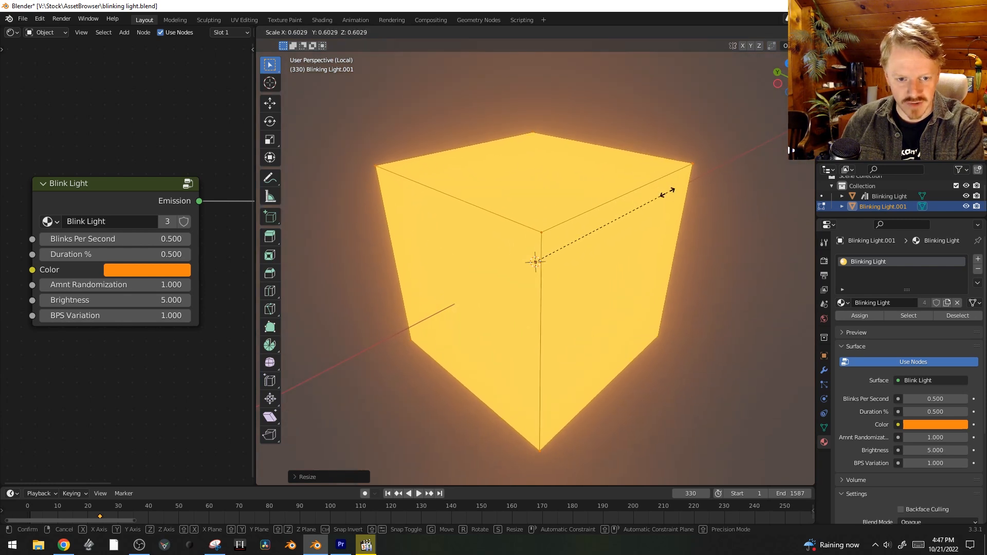
{"action": "left_click", "coordinate": [668, 192]}
Step: Narrow the new cube along the Y axis and shift it along Y to form a casing box around the light slab
{"action": "middle_click_drag", "start_coordinate": [694, 278], "coordinate": [756, 295]}
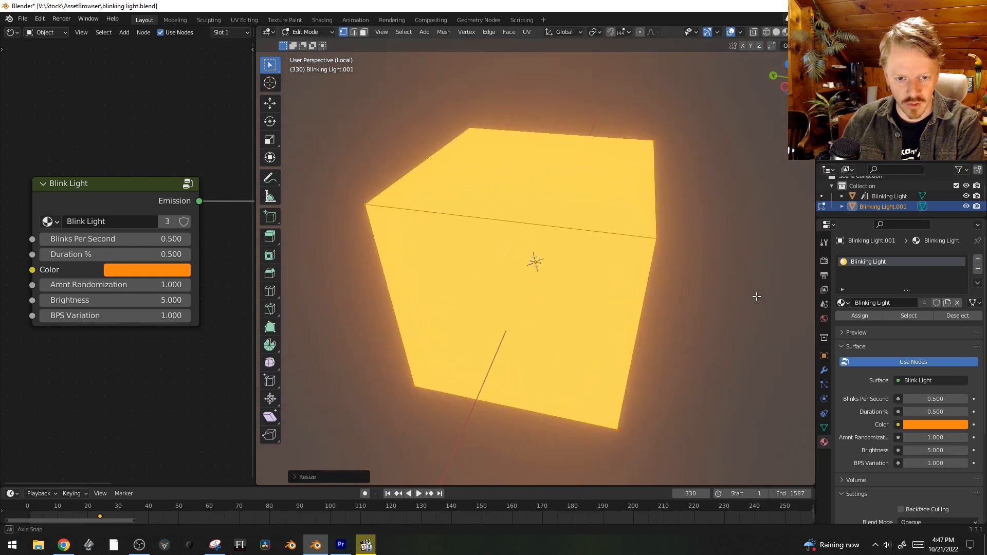
{"action": "key", "text": "s"}
{"action": "key", "text": "x"}
{"action": "key", "text": "y"}
{"action": "left_click", "coordinate": [612, 291]}
{"action": "key", "text": "g"}
{"action": "key", "text": "y"}
{"action": "left_click", "coordinate": [635, 296]}
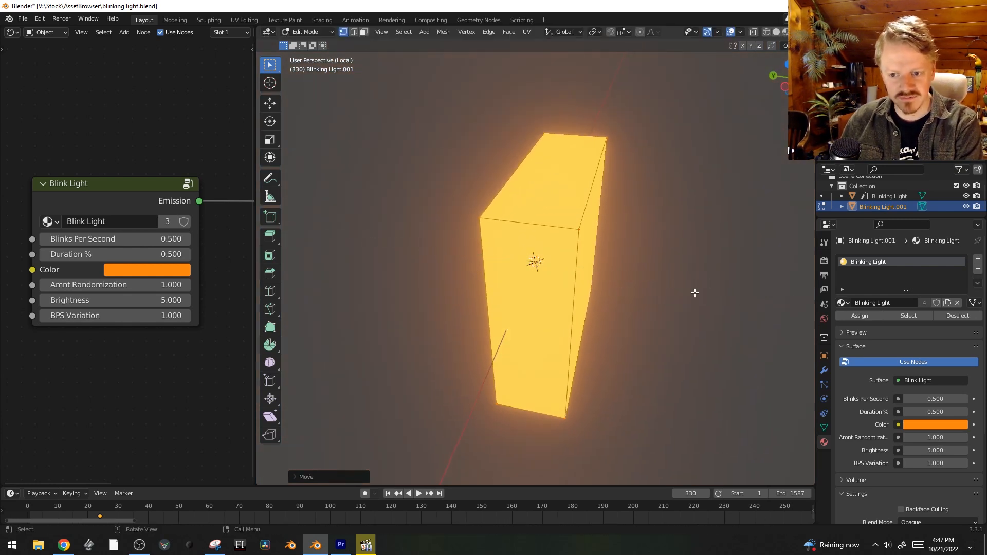
Step: Create a second material named Plastic Casing and assign it to the selected casing box
{"action": "left_click", "coordinate": [979, 259]}
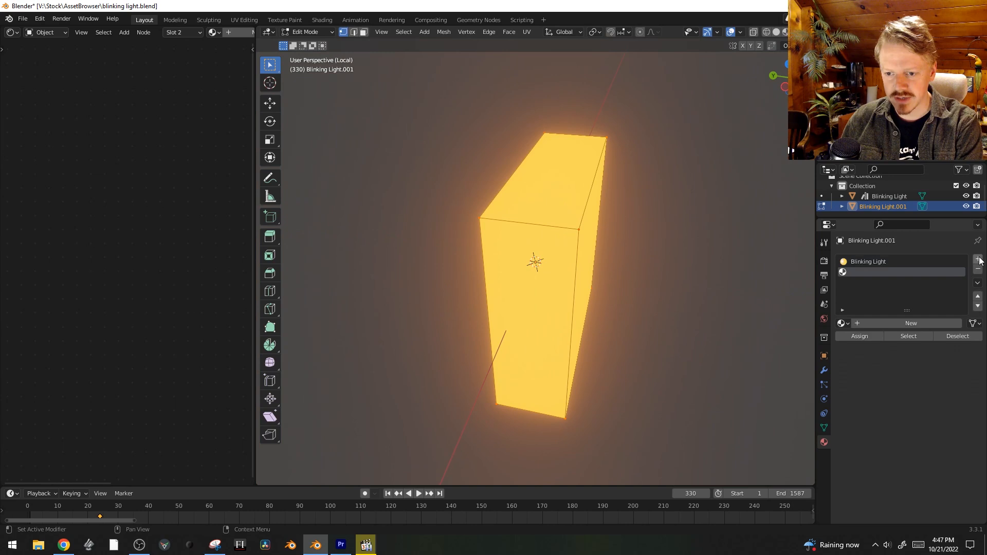
{"action": "double_click", "coordinate": [907, 323]}
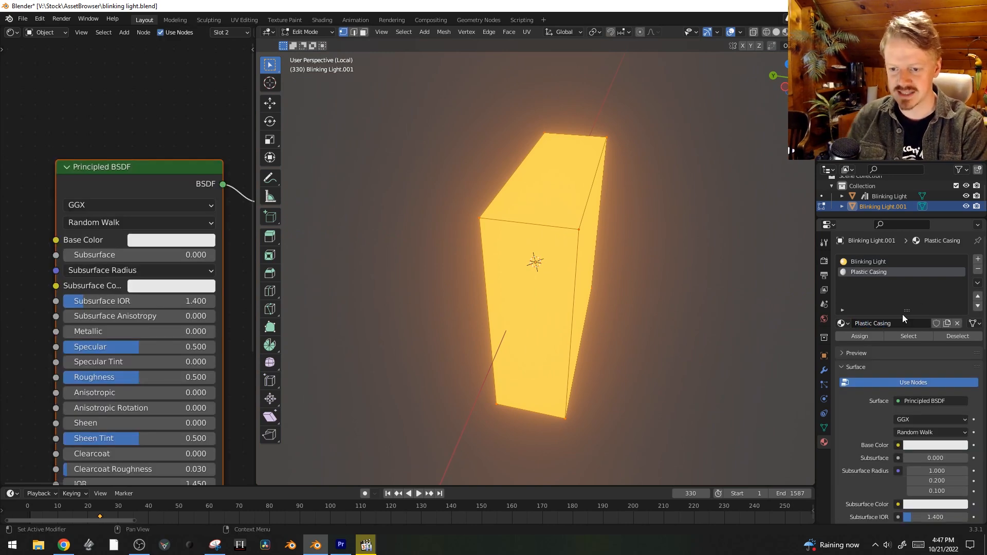
{"action": "left_click", "coordinate": [872, 334]}
Step: Scale the casing box along the Y axis to adjust its depth around the light slab
{"action": "middle_click_drag", "start_coordinate": [534, 330], "coordinate": [566, 303]}
{"action": "key", "text": "s"}
{"action": "key", "text": "y"}
{"action": "left_click", "coordinate": [754, 190]}
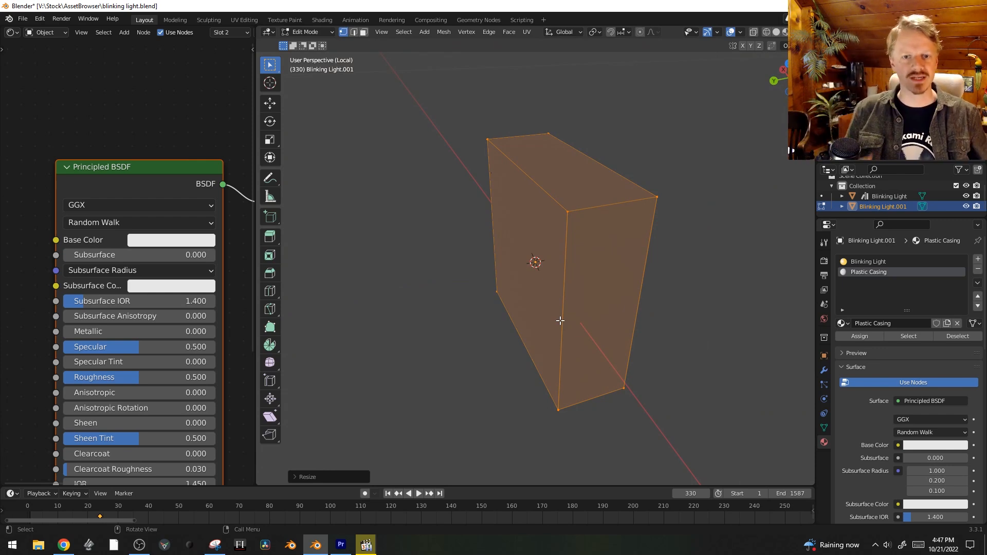
Step: Delete the large face of the casing box in front of the light slab to leave that side open
{"action": "left_click", "coordinate": [526, 271]}
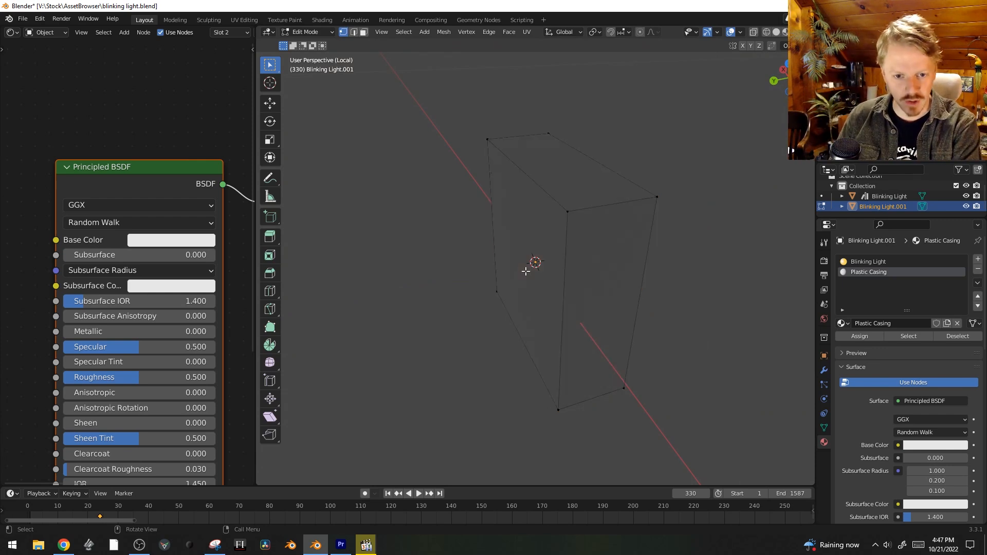
{"action": "left_click", "coordinate": [533, 275]}
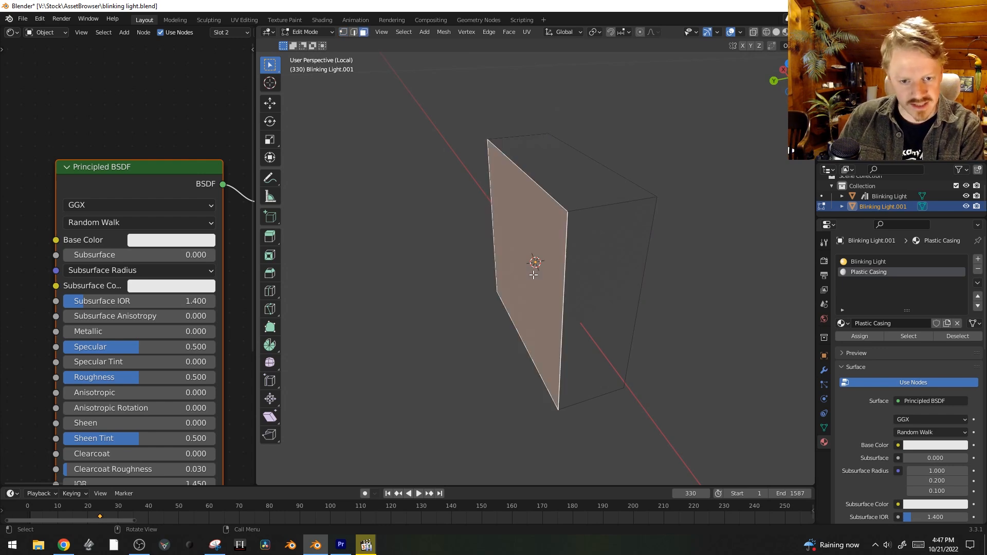
{"action": "key", "text": "x"}
{"action": "left_click", "coordinate": [522, 302]}
{"action": "middle_click_drag", "start_coordinate": [612, 313], "coordinate": [746, 324]}
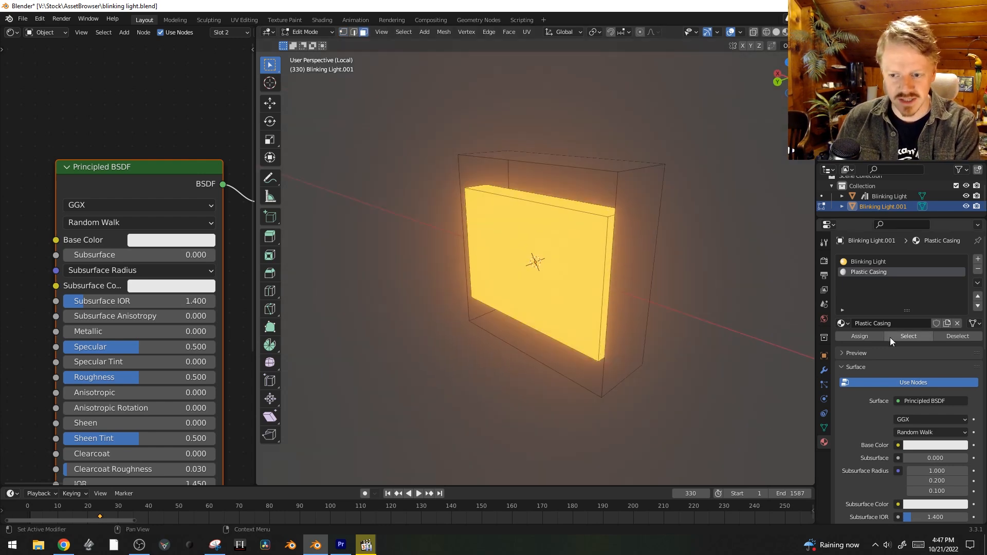
Step: Select the Plastic Casing faces, extrude them along their normals by about 0.09 m, and scale the extruded shell
{"action": "left_click", "coordinate": [908, 337]}
{"action": "key", "text": "alt+e"}
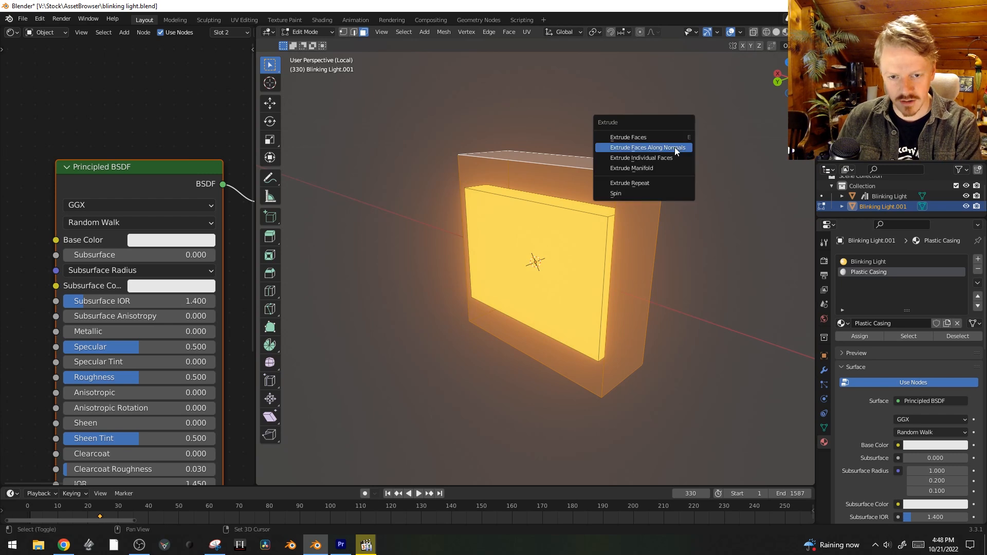
{"action": "left_click", "coordinate": [675, 148]}
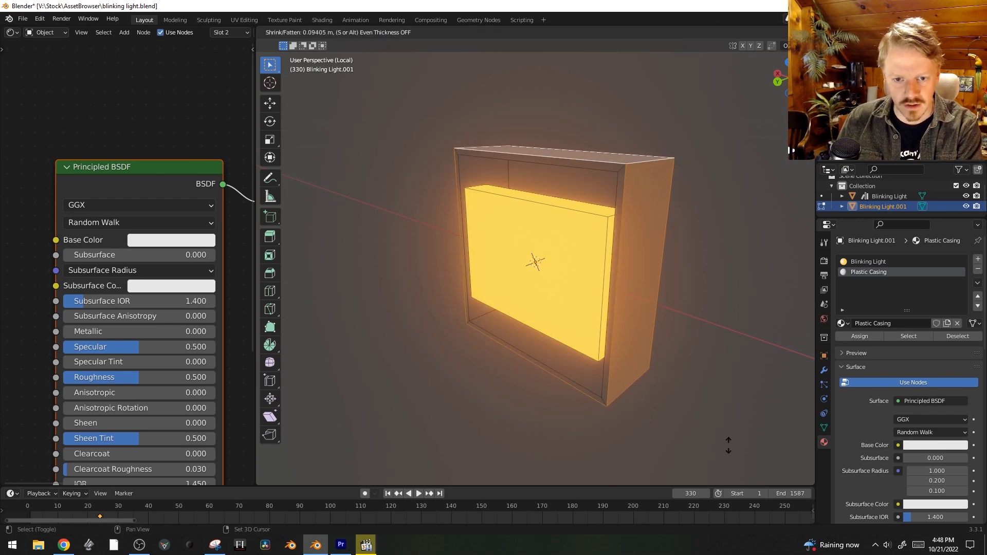
{"action": "key", "text": "KP_1"}
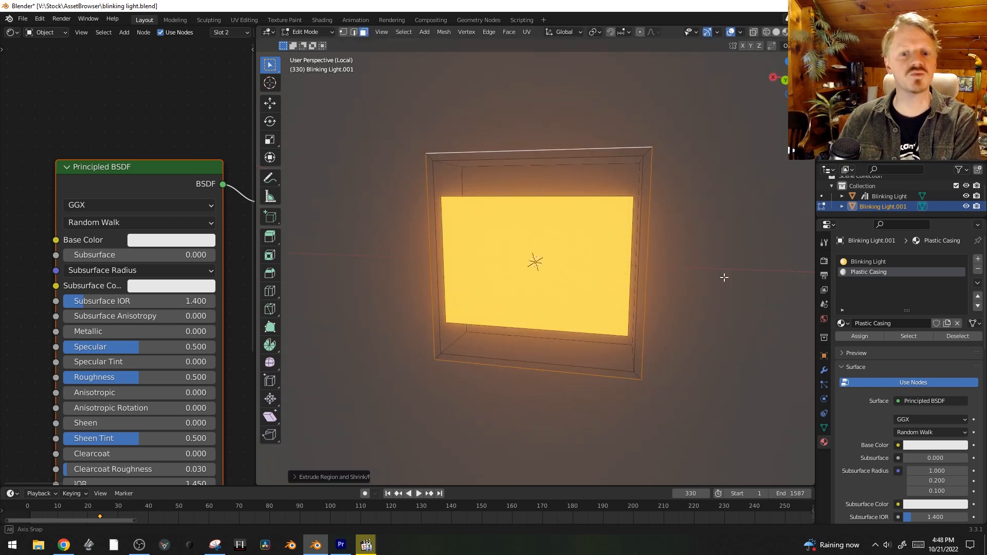
{"action": "key", "text": "alt+z"}
{"action": "key", "text": "s"}
{"action": "left_click", "coordinate": [663, 176]}
Step: In solid shading, add a centred horizontal loop cut around the casing and bevel it about 0.73 m wide with 15 segments
{"action": "middle_click_drag", "start_coordinate": [661, 176], "coordinate": [646, 188]}
{"action": "key", "text": "z"}
{"action": "middle_click_drag", "start_coordinate": [640, 227], "coordinate": [663, 257]}
{"action": "key", "text": "alt+a"}
{"action": "key", "text": "2"}
{"action": "key", "text": "ctrl+r"}
{"action": "left_click", "coordinate": [680, 254]}
{"action": "right_click", "coordinate": [680, 254]}
{"action": "key", "text": "ctrl+b"}
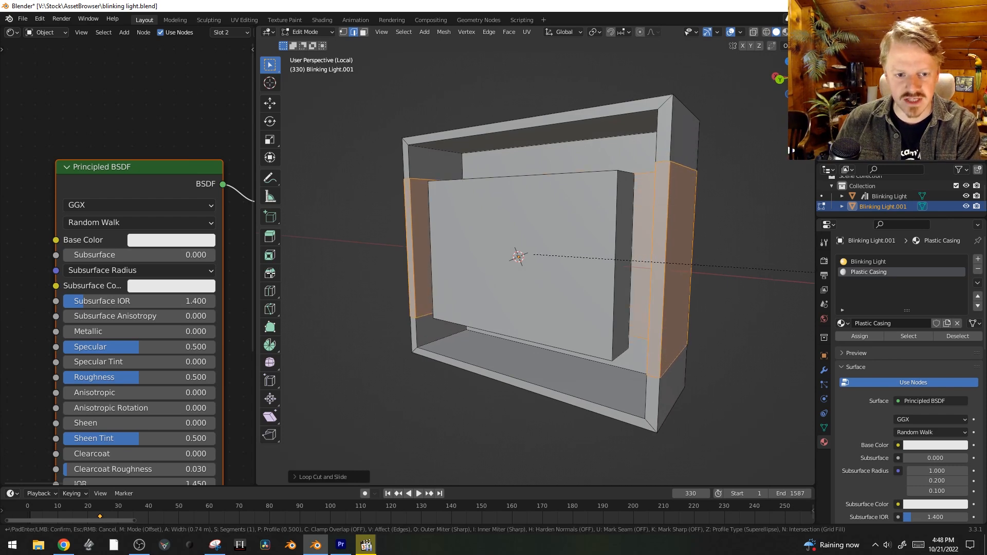
{"action": "scroll", "coordinate": [815, 273], "scroll_direction": "up", "scroll_amount": 19}
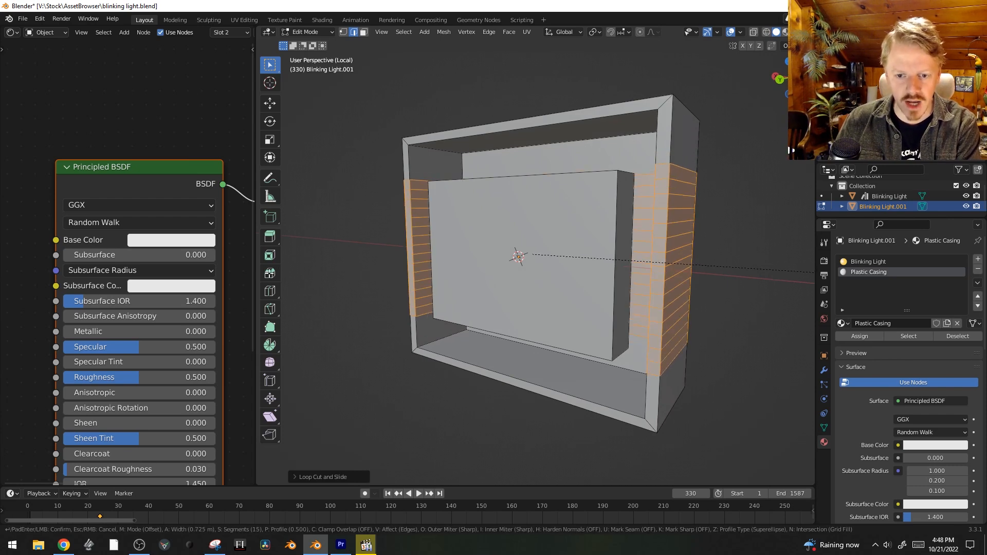
{"action": "scroll", "coordinate": [816, 273], "scroll_direction": "up", "scroll_amount": 2}
{"action": "scroll", "coordinate": [815, 273], "scroll_direction": "down", "scroll_amount": 2}
{"action": "left_click", "coordinate": [815, 273]}
Step: Add two edge loops around the casing's inner walls close to the open rim
{"action": "middle_click_drag", "start_coordinate": [522, 234], "coordinate": [577, 281]}
{"action": "key", "text": "ctrl+r"}
{"action": "left_click", "coordinate": [385, 164]}
{"action": "left_click", "coordinate": [366, 167]}
{"action": "key", "text": "ctrl+r"}
{"action": "left_click", "coordinate": [375, 166]}
{"action": "left_click", "coordinate": [378, 165]}
{"action": "middle_click_drag", "start_coordinate": [387, 167], "coordinate": [389, 175]}
{"action": "left_click", "coordinate": [388, 176], "text": "alt"}
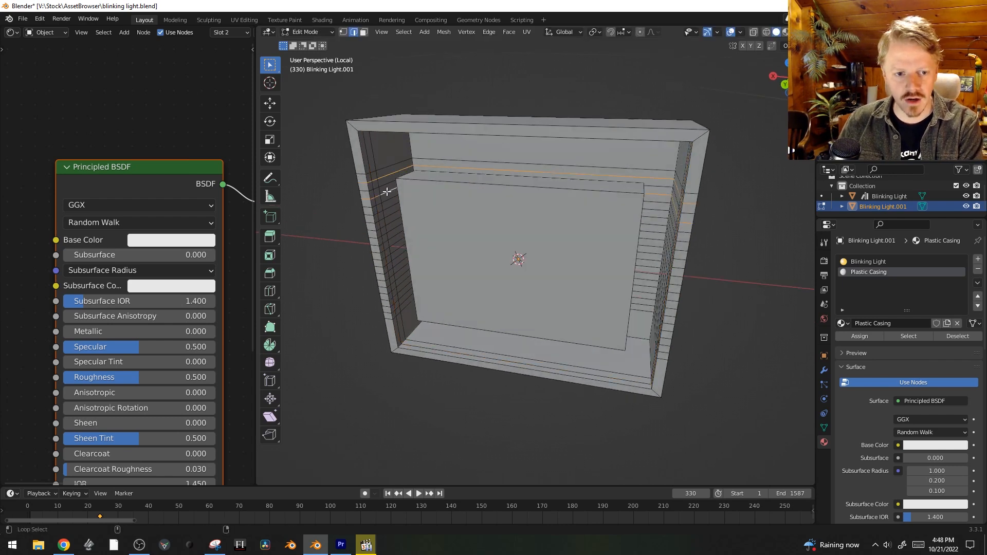
{"action": "key", "text": "alt+z"}
{"action": "middle_click_drag", "start_coordinate": [360, 267], "coordinate": [492, 331]}
{"action": "key", "text": "Tab"}
{"action": "key", "text": "Tab"}
{"action": "key", "text": "alt+a"}
{"action": "key", "text": "alt+z"}
Step: Select the entire inner light slab through its linked geometry and hide it
{"action": "left_click", "coordinate": [468, 236]}
{"action": "key", "text": "ctrl+l"}
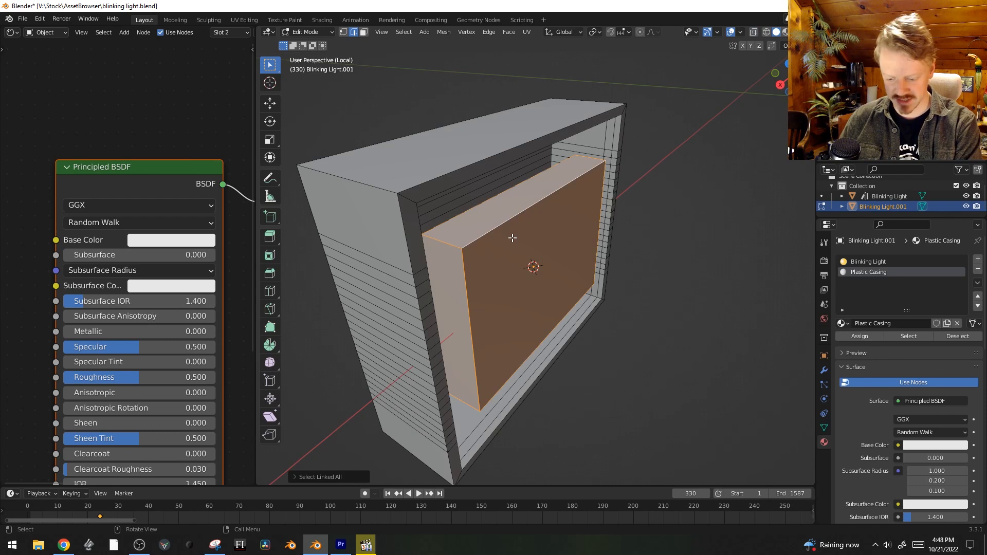
{"action": "key", "text": "h"}
{"action": "middle_click_drag", "start_coordinate": [513, 238], "coordinate": [564, 289]}
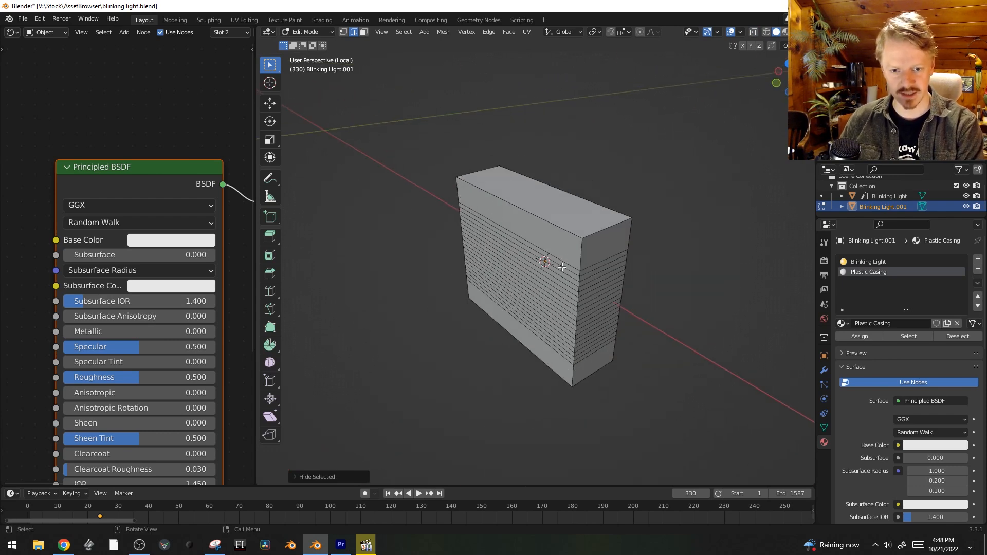
{"action": "left_click_drag", "start_coordinate": [568, 208], "coordinate": [535, 283]}
{"action": "key", "text": "Escape"}
{"action": "key", "text": "ctrl+z"}
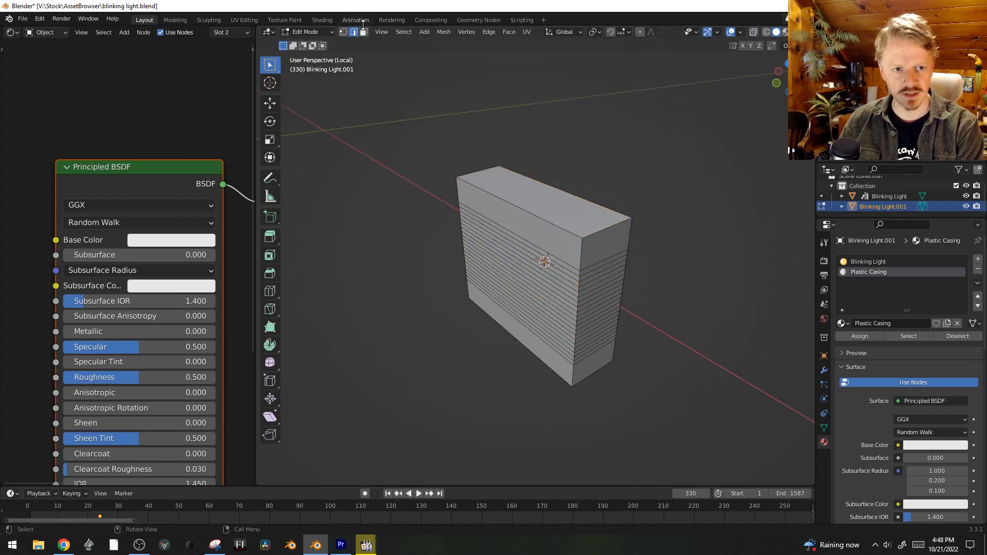
Step: In face select mode, circle-select all outer faces of the casing and hide them to expose the inner walls
{"action": "left_click", "coordinate": [363, 33]}
{"action": "key", "text": "c"}
{"action": "left_click_drag", "start_coordinate": [529, 220], "coordinate": [470, 353]}
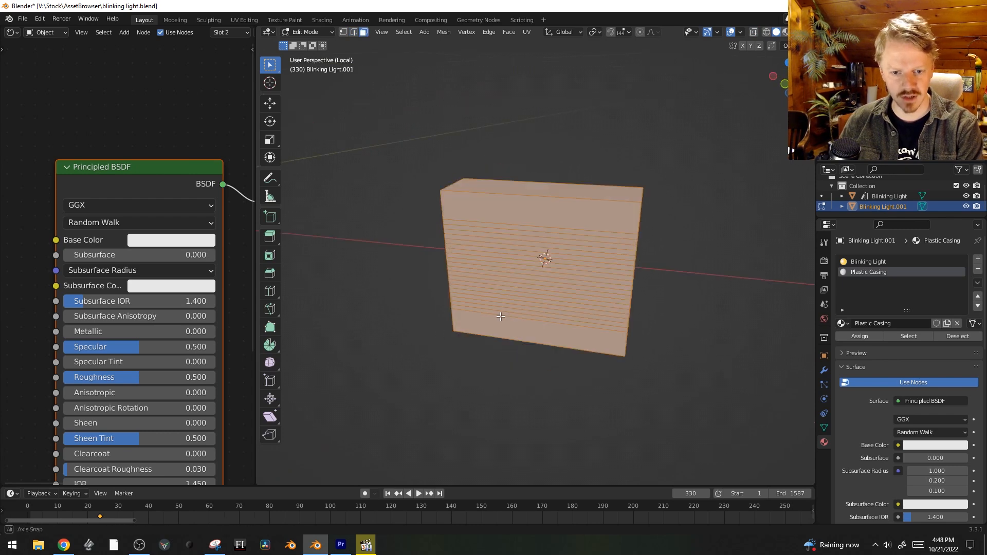
{"action": "key", "text": "Escape"}
{"action": "middle_click_drag", "start_coordinate": [469, 352], "coordinate": [541, 224]}
{"action": "key", "text": "c"}
{"action": "key", "text": "Escape"}
{"action": "mouse_move", "coordinate": [566, 387]}
{"action": "middle_mouse_down"}
{"action": "mouse_move", "coordinate": [499, 408]}
{"action": "mouse_move", "coordinate": [536, 426]}
{"action": "mouse_move", "coordinate": [465, 425]}
{"action": "middle_mouse_up"}
{"action": "scroll", "coordinate": [547, 333], "scroll_direction": "up", "scroll_amount": 1}
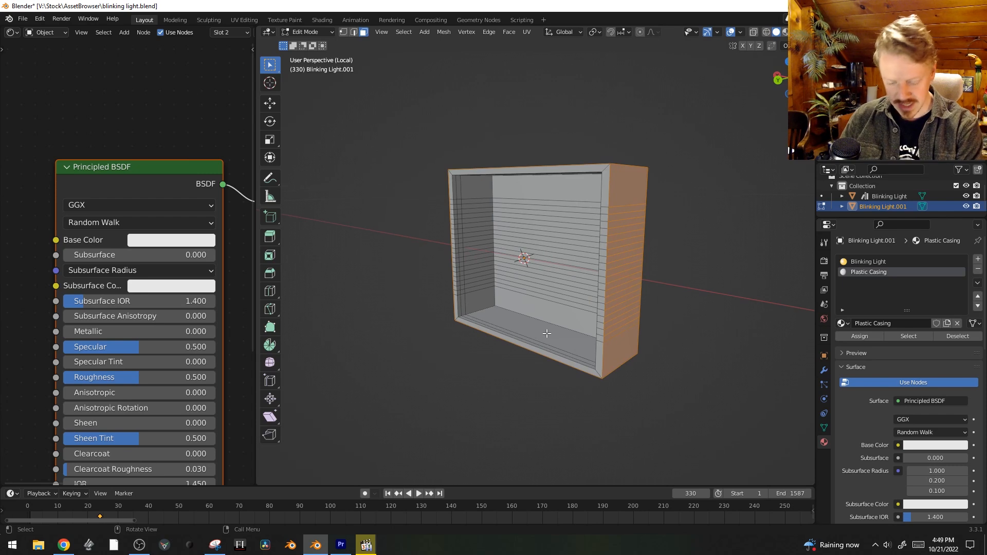
{"action": "key", "text": "h"}
{"action": "middle_click_drag", "start_coordinate": [573, 298], "coordinate": [600, 301]}
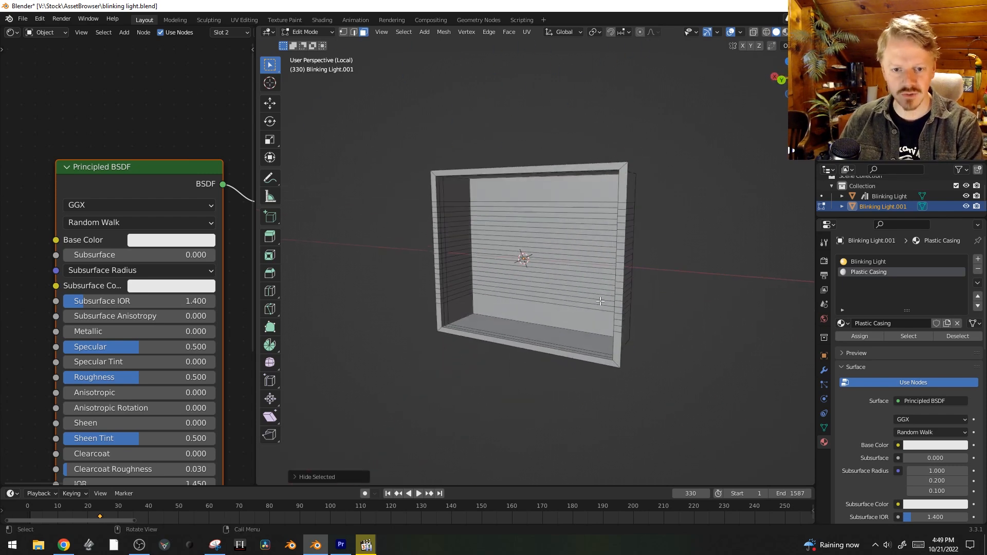
Step: In edge select mode, select every other horizontal edge loop on the casing's inner walls
{"action": "scroll", "coordinate": [613, 283], "scroll_direction": "up", "scroll_amount": 2}
{"action": "key", "text": "2"}
{"action": "scroll", "coordinate": [476, 189], "scroll_direction": "up", "scroll_amount": 3}
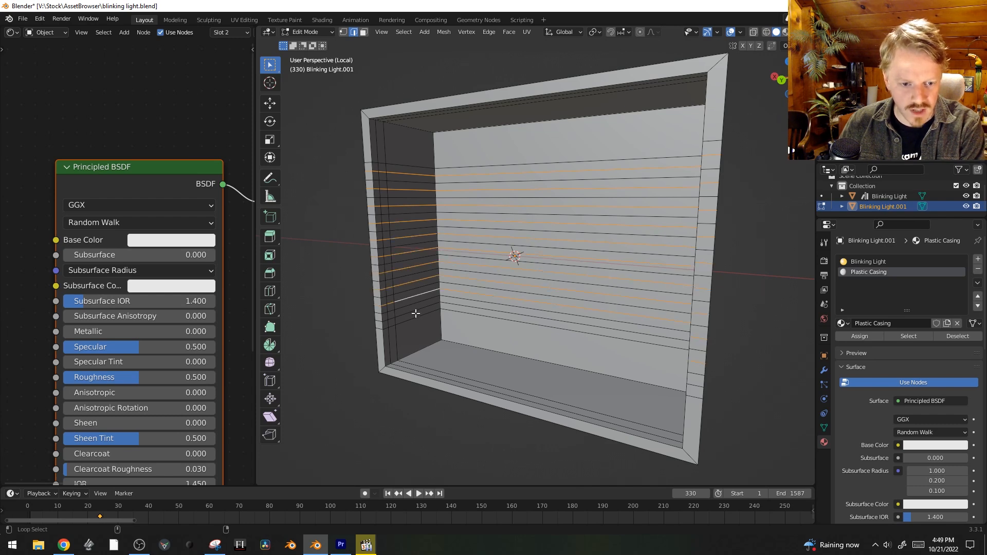
Step: In vertex select mode from the top view, box-deselect the loop vertices near the casing's open rim
{"action": "key", "text": "1"}
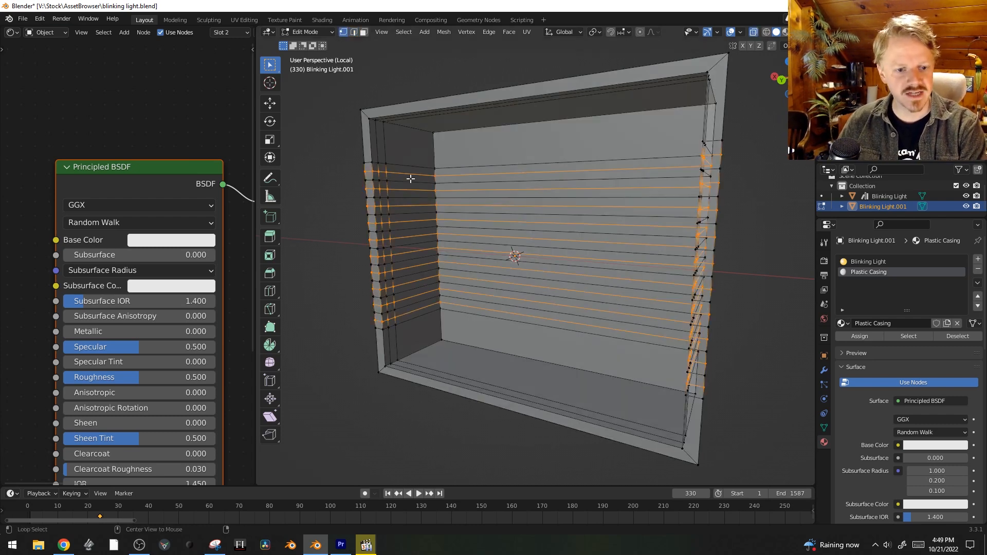
{"action": "key", "text": "KP_7"}
{"action": "key", "text": "b"}
{"action": "left_click_drag", "start_coordinate": [333, 210], "coordinate": [807, 232]}
{"action": "middle_click_drag", "start_coordinate": [807, 232], "coordinate": [597, 249]}
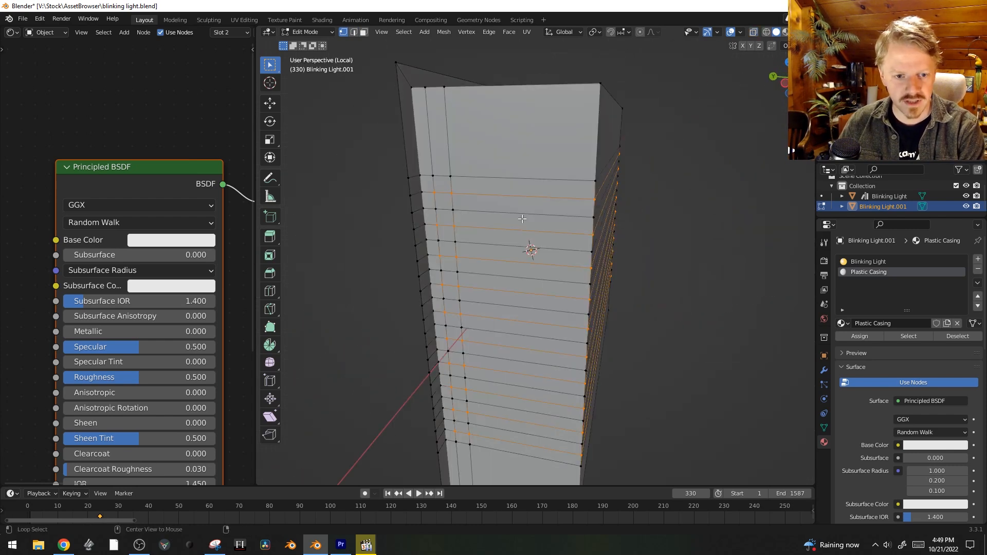
{"action": "key", "text": "KP_7"}
{"action": "key", "text": "b"}
{"action": "left_click_drag", "start_coordinate": [353, 195], "coordinate": [815, 246]}
{"action": "middle_click_drag", "start_coordinate": [815, 246], "coordinate": [573, 180]}
Step: Shrink/Fatten the selected inner loops along their normals to form horizontal ridges inside the casing
{"action": "scroll", "coordinate": [573, 180], "scroll_direction": "up", "scroll_amount": 4}
{"action": "key", "text": "alt+s"}
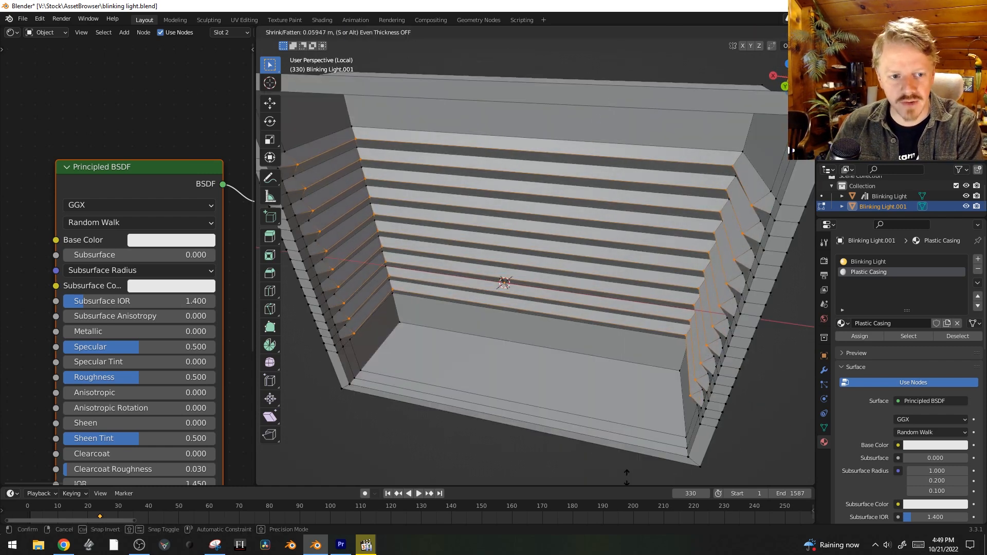
{"action": "left_click", "coordinate": [641, 431]}
{"action": "scroll", "coordinate": [782, 294], "scroll_direction": "down", "scroll_amount": 3}
{"action": "middle_click_drag", "start_coordinate": [668, 293], "coordinate": [673, 237]}
{"action": "key", "text": "alt+s"}
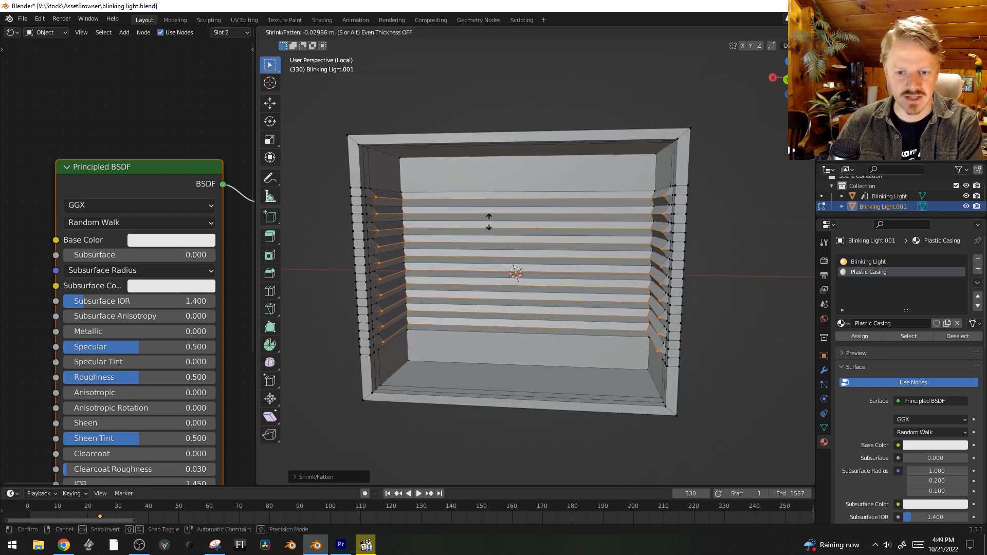
{"action": "right_click", "coordinate": [485, 214]}
{"action": "key", "text": "Tab"}
{"action": "middle_click_drag", "start_coordinate": [486, 214], "coordinate": [677, 250]}
Step: Reveal the hidden geometry and bevel the closed side's perimeter and the casing's corner edges about 0.095 m with one segment
{"action": "key", "text": "Tab"}
{"action": "key", "text": "alt+h"}
{"action": "key", "text": "2"}
{"action": "left_click", "coordinate": [699, 153]}
{"action": "middle_click_drag", "start_coordinate": [734, 185], "coordinate": [532, 183]}
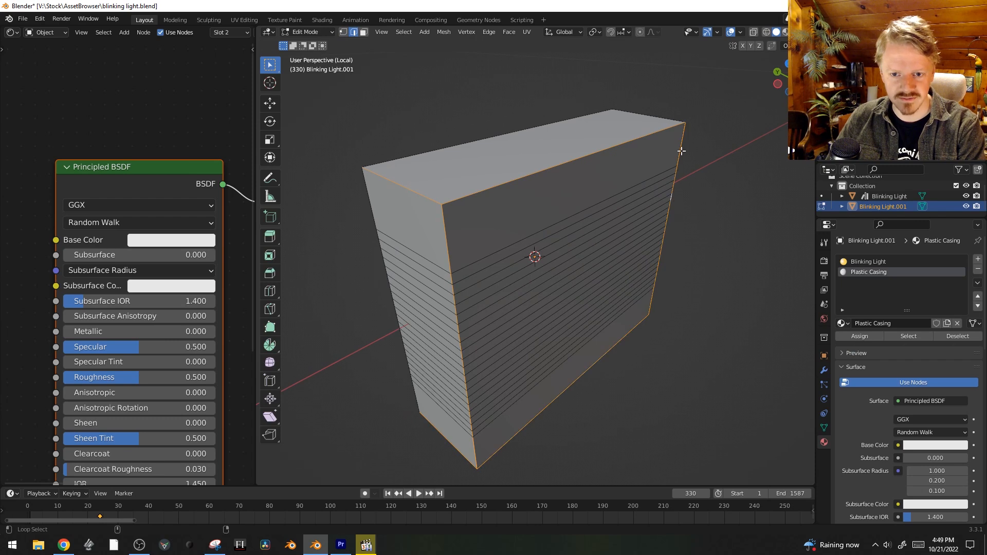
{"action": "middle_click_drag", "start_coordinate": [668, 135], "coordinate": [664, 189]}
{"action": "middle_click_drag", "start_coordinate": [407, 414], "coordinate": [628, 368]}
{"action": "key", "text": "ctrl+b"}
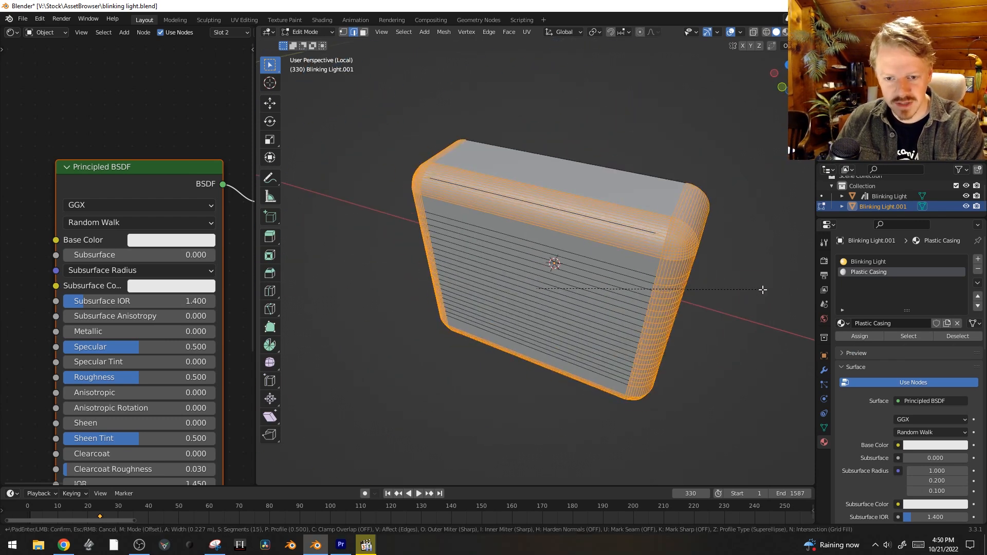
{"action": "scroll", "coordinate": [754, 290], "scroll_direction": "down", "scroll_amount": 13}
{"action": "scroll", "coordinate": [749, 290], "scroll_direction": "down", "scroll_amount": 1}
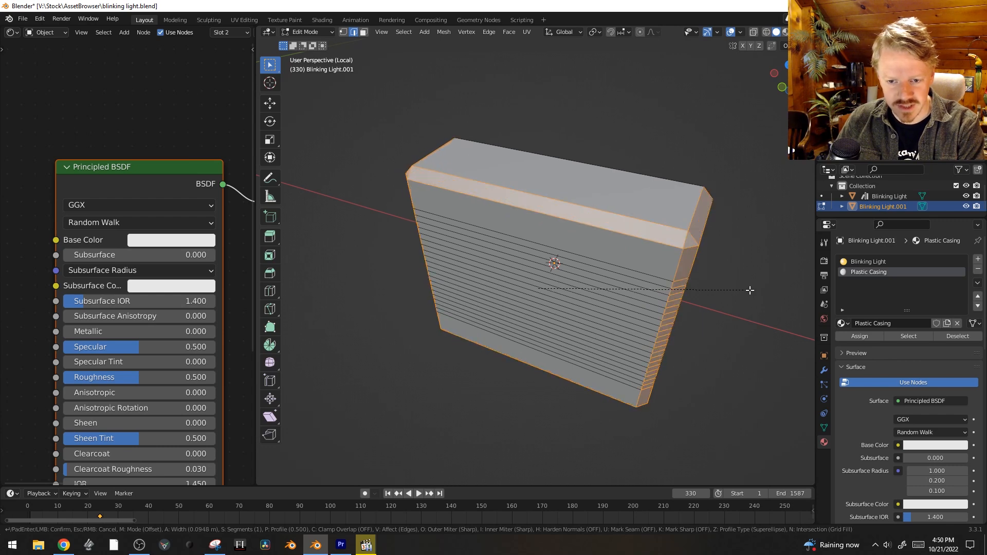
{"action": "left_click", "coordinate": [748, 291]}
{"action": "key", "text": "Tab"}
{"action": "middle_click_drag", "start_coordinate": [587, 296], "coordinate": [785, 280]}
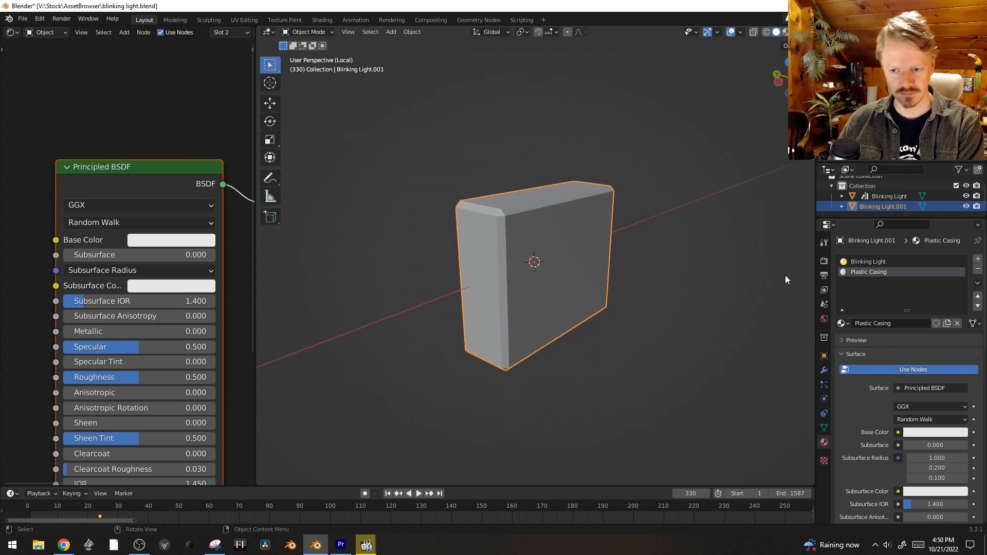
Step: Replace the Principled BSDF in the Plastic Casing material with a Translucent BSDF node
{"action": "key", "text": "x"}
{"action": "key", "text": "shift+a"}
{"action": "left_click", "coordinate": [114, 171]}
{"action": "type", "text": "trans"}
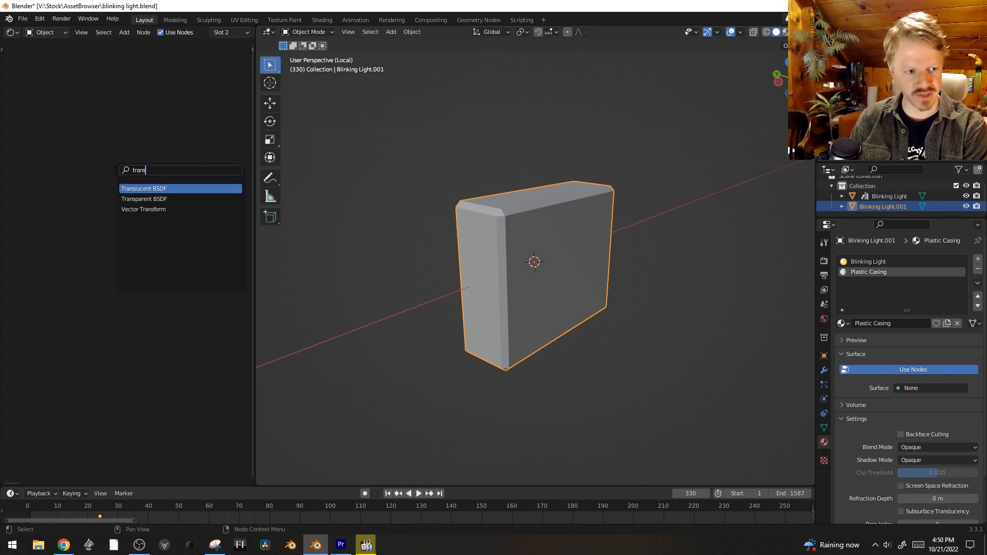
{"action": "key", "text": "Return"}
{"action": "left_click", "coordinate": [114, 169]}
Step: Add a Glossy BSDF below the Translucent BSDF and combine the two with a Mix Shader
{"action": "key", "text": "shift+a"}
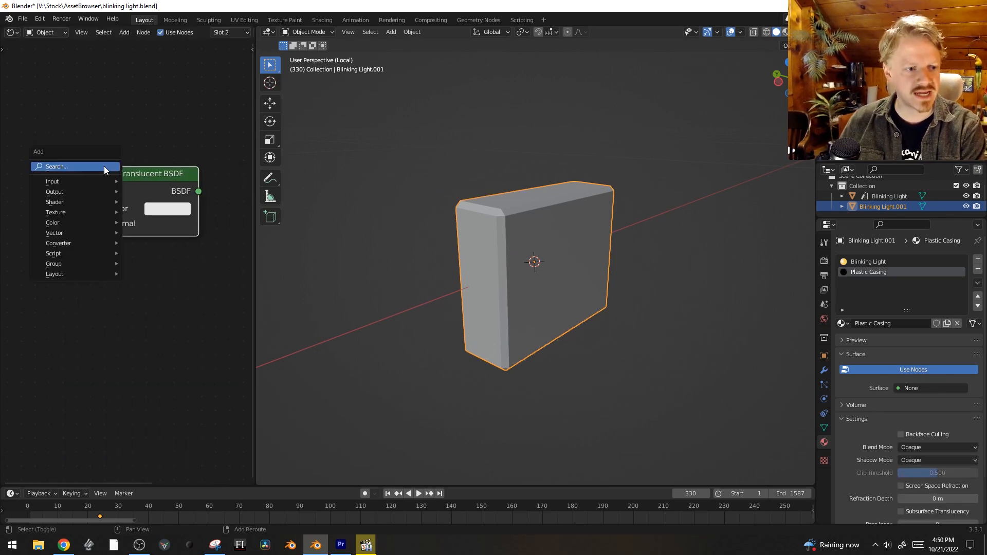
{"action": "left_click", "coordinate": [106, 165]}
{"action": "key", "text": "Return"}
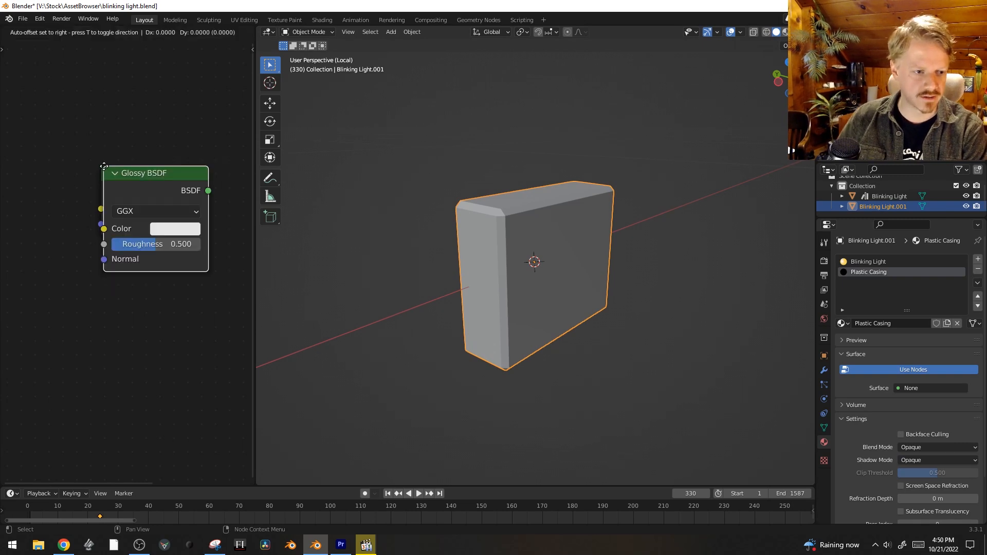
{"action": "left_click", "coordinate": [87, 248]}
{"action": "scroll", "coordinate": [88, 248], "scroll_direction": "down", "scroll_amount": 4}
{"action": "middle_click_drag", "start_coordinate": [224, 186], "coordinate": [168, 193]}
{"action": "right_click_drag", "start_coordinate": [85, 223], "coordinate": [81, 287], "text": "ctrl+shift"}
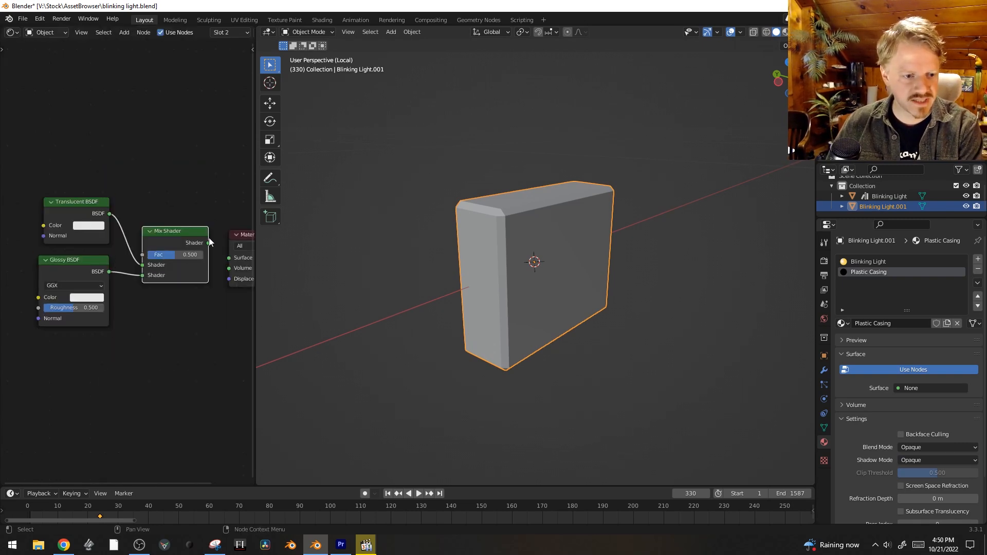
Step: Connect the Mix Shader to the Material Output's Surface input and preview the casing with playback running
{"action": "left_click_drag", "start_coordinate": [232, 266], "coordinate": [230, 262]}
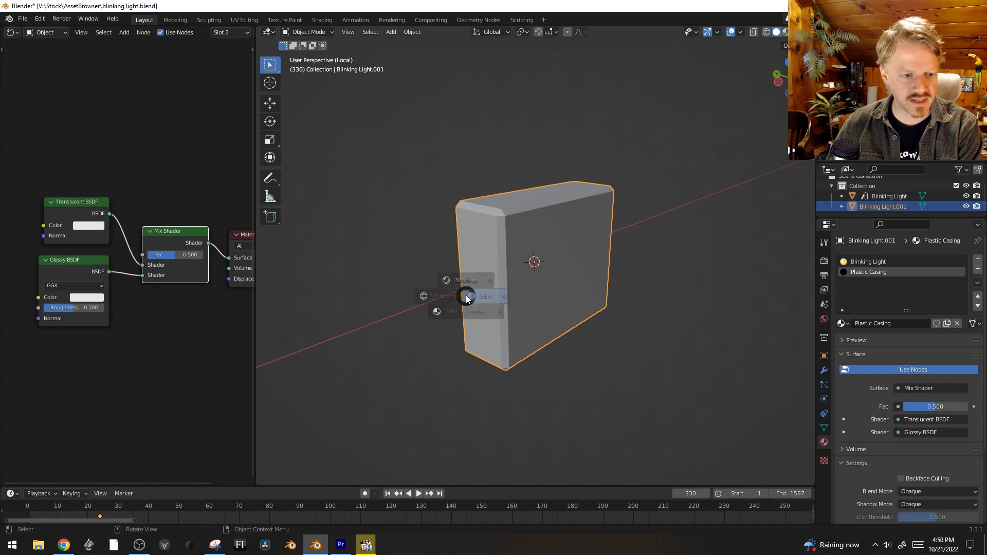
{"action": "key", "text": "shift+alt+z"}
{"action": "key", "text": "space"}
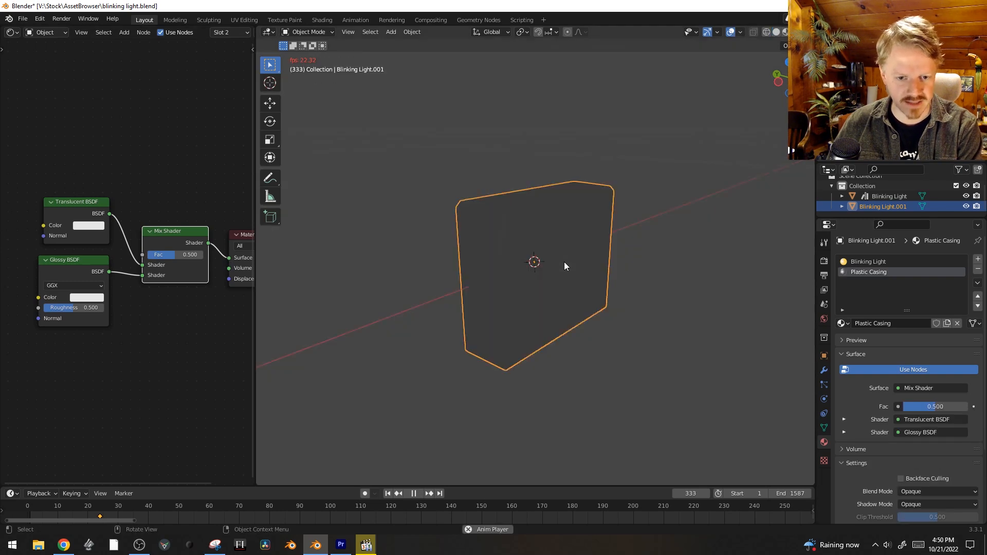
Step: Set the render engine to Cycles and preview the lit casing without overlays at another frame
{"action": "left_click", "coordinate": [825, 261]}
{"action": "left_click", "coordinate": [915, 259]}
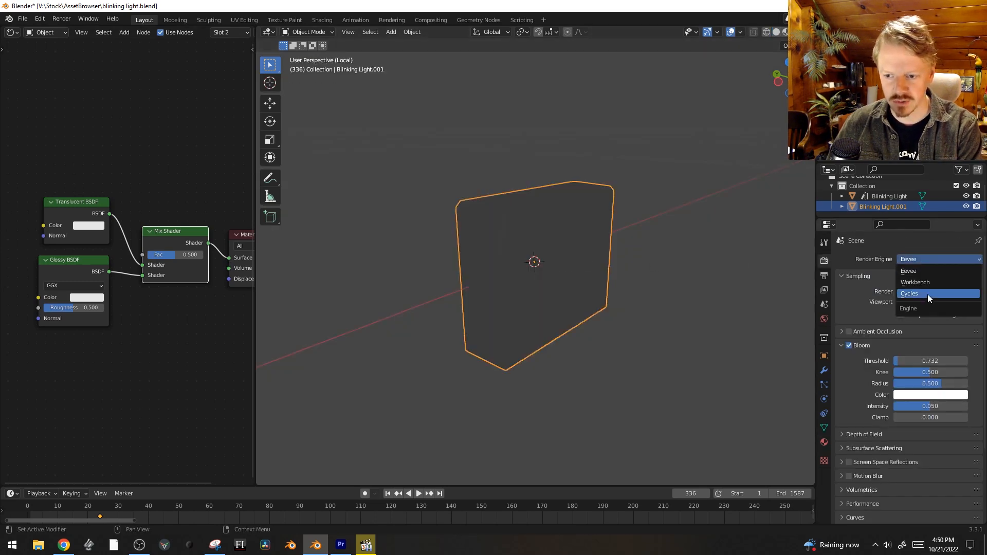
{"action": "left_click", "coordinate": [928, 294]}
{"action": "key", "text": "shift+alt+z"}
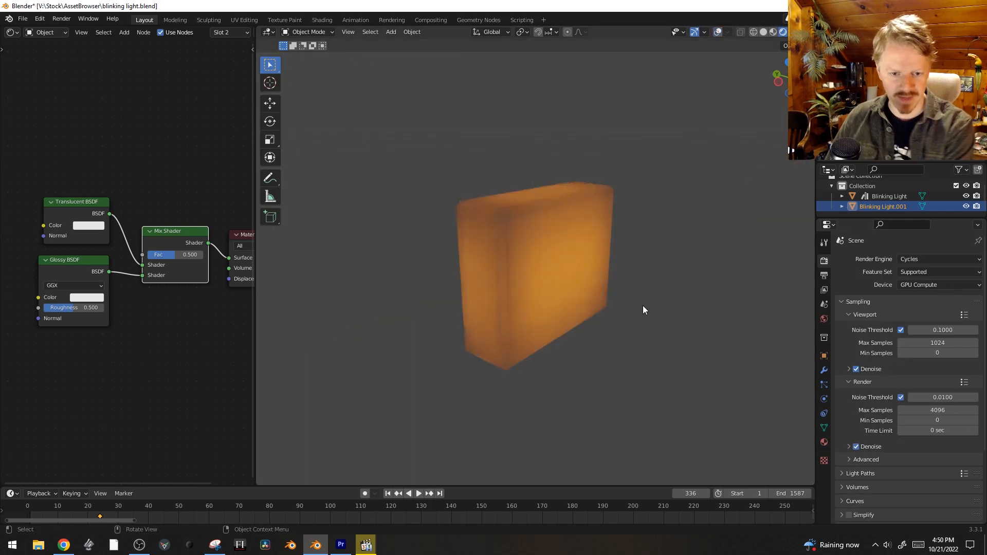
{"action": "key", "text": "shift+alt+z"}
{"action": "key", "text": "shift+alt+z"}
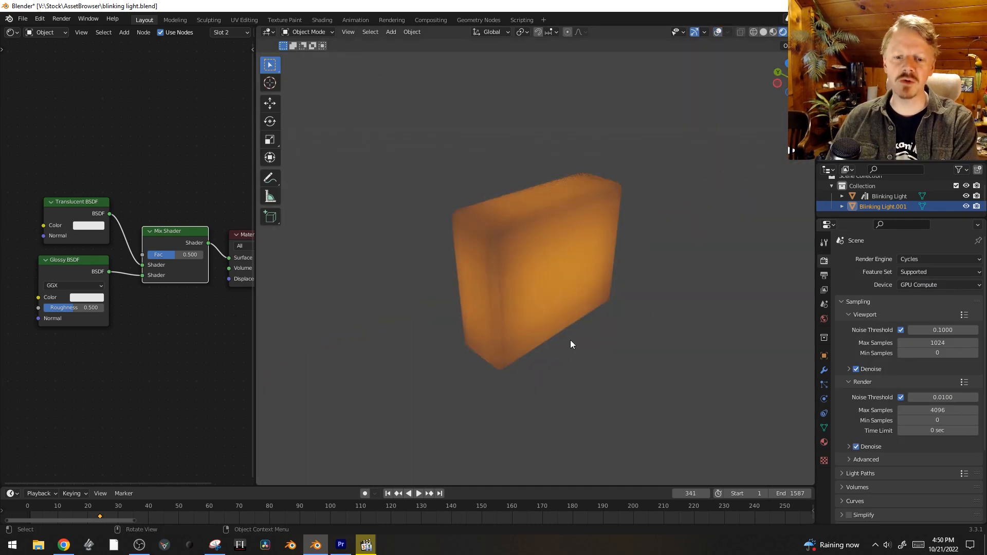
{"action": "middle_click_drag", "start_coordinate": [570, 341], "coordinate": [535, 234]}
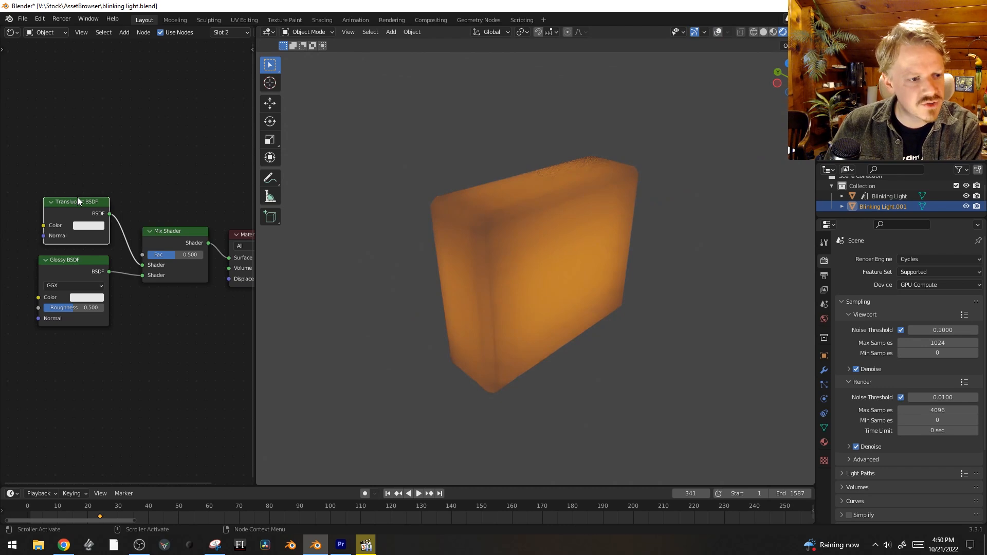
Step: Switch the Translucent BSDF node to a Glass BSDF and set its roughness to 0.677
{"action": "key", "text": "shift+s"}
{"action": "mouse_move", "coordinate": [75, 202]}
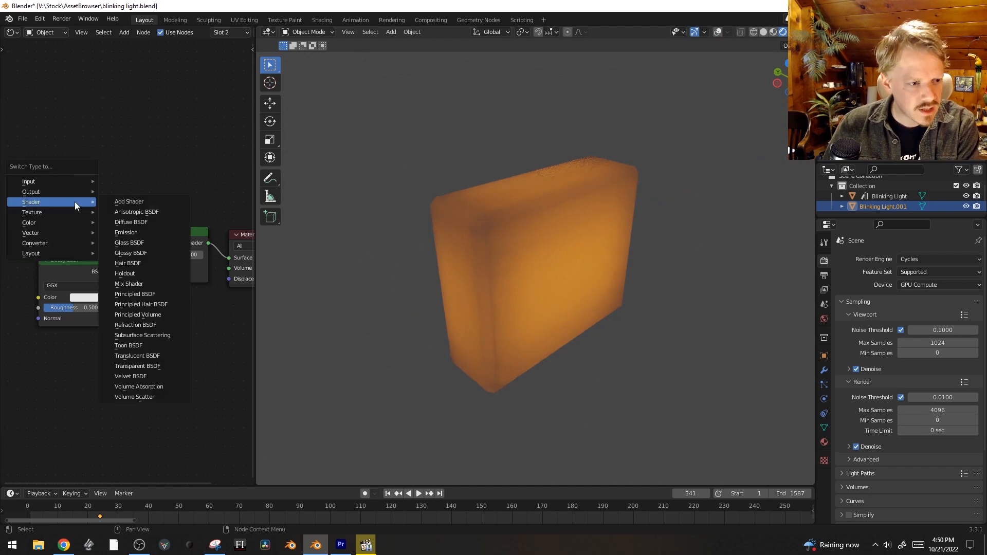
{"action": "left_click", "coordinate": [134, 242]}
{"action": "left_click_drag", "start_coordinate": [72, 250], "coordinate": [112, 251]}
Step: Select the whole light block inside the casing in Edit Mode, flatten it along Z and move it vertically into a bar
{"action": "middle_click_drag", "start_coordinate": [545, 294], "coordinate": [518, 258]}
{"action": "key", "text": "shift+alt+z"}
{"action": "key", "text": "Tab"}
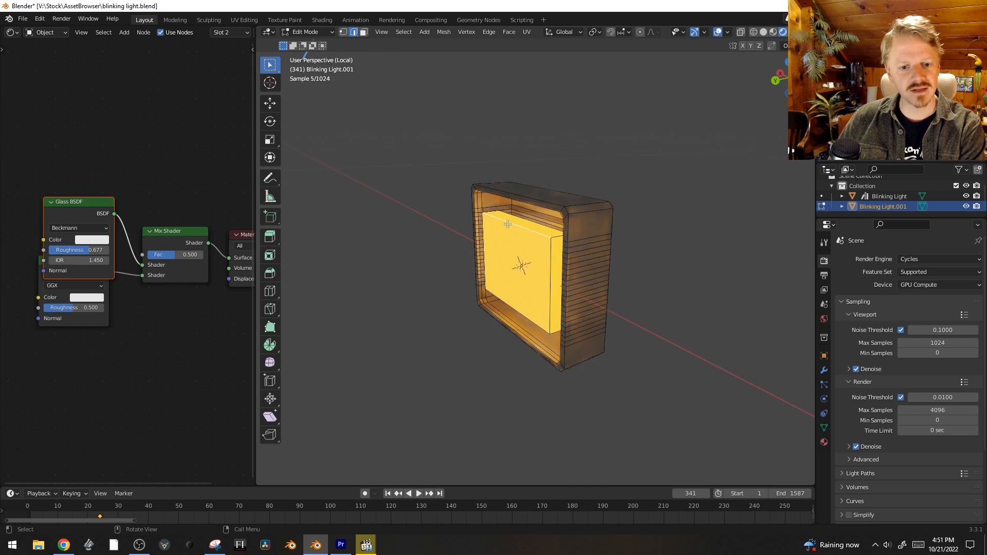
{"action": "key", "text": "ctrl+l"}
{"action": "key", "text": "g"}
{"action": "key", "text": "z"}
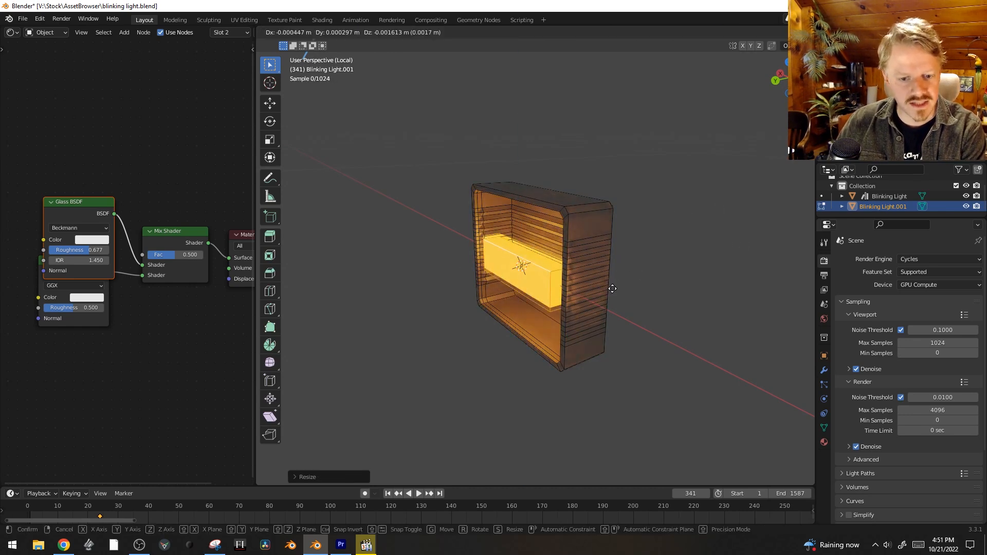
{"action": "left_click", "coordinate": [610, 289]}
{"action": "key", "text": "s"}
{"action": "key", "text": "z"}
{"action": "left_click", "coordinate": [659, 332]}
Step: Duplicate the light bar twice along Z to stack three separate bars inside the casing
{"action": "key", "text": "shift+d"}
{"action": "key", "text": "z"}
{"action": "left_click", "coordinate": [668, 297]}
{"action": "key", "text": "shift+d"}
{"action": "key", "text": "z"}
{"action": "left_click", "coordinate": [684, 266]}
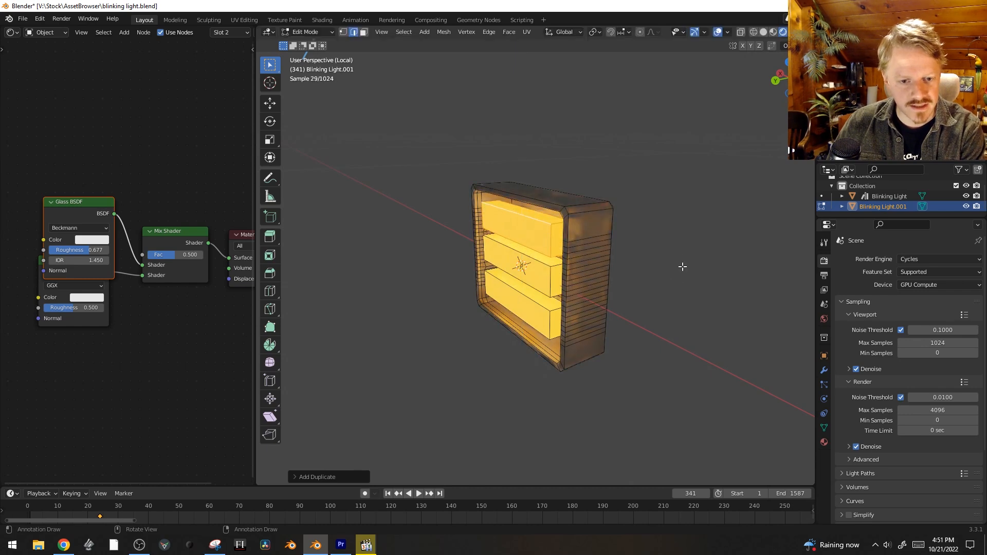
Step: Add a cube to the casing mesh in Edit Mode and scale it down to roughly the casing's width
{"action": "key", "text": "Tab"}
{"action": "left_click", "coordinate": [689, 286]}
{"action": "middle_click_drag", "start_coordinate": [689, 286], "coordinate": [508, 299]}
{"action": "middle_click_drag", "start_coordinate": [565, 336], "coordinate": [596, 285]}
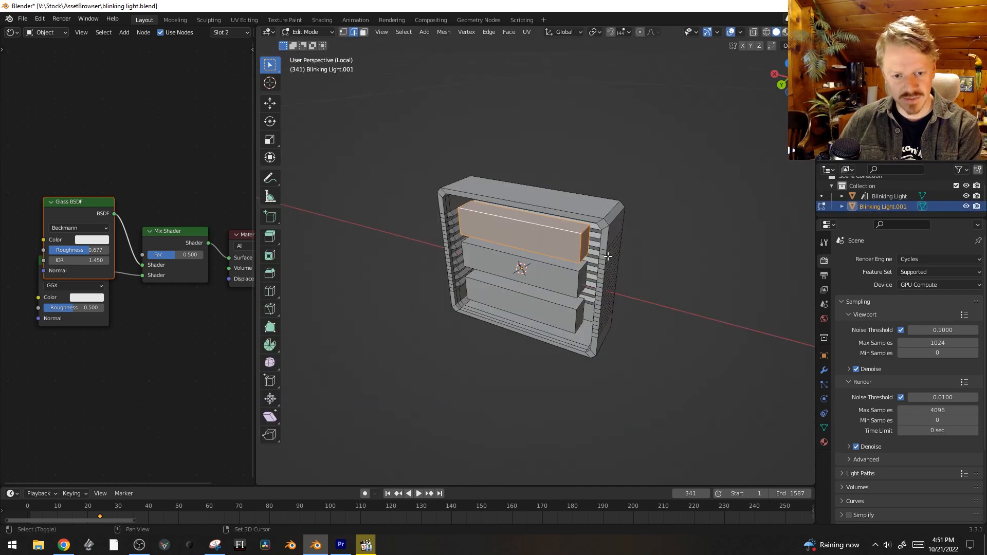
{"action": "key", "text": "shift+a"}
{"action": "left_click", "coordinate": [608, 256]}
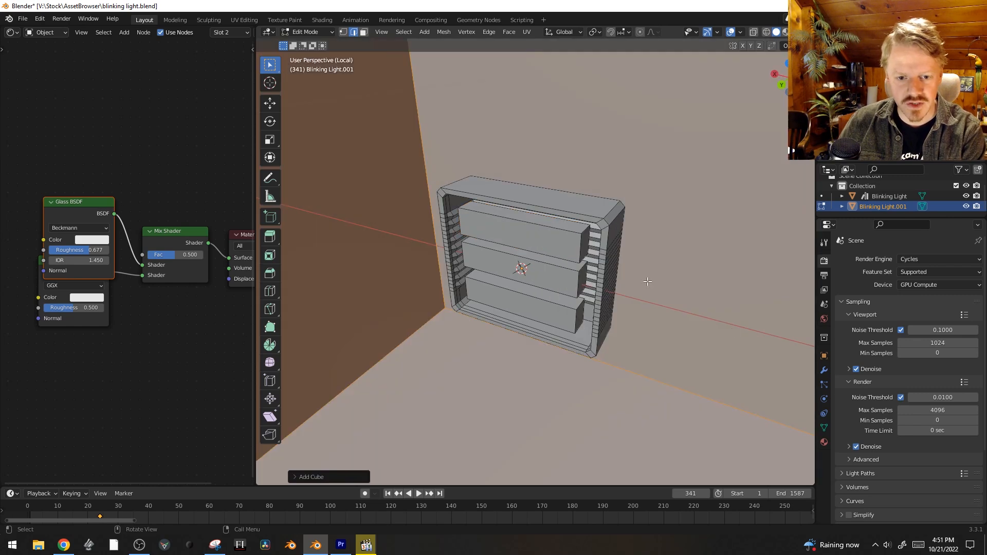
{"action": "key", "text": "s"}
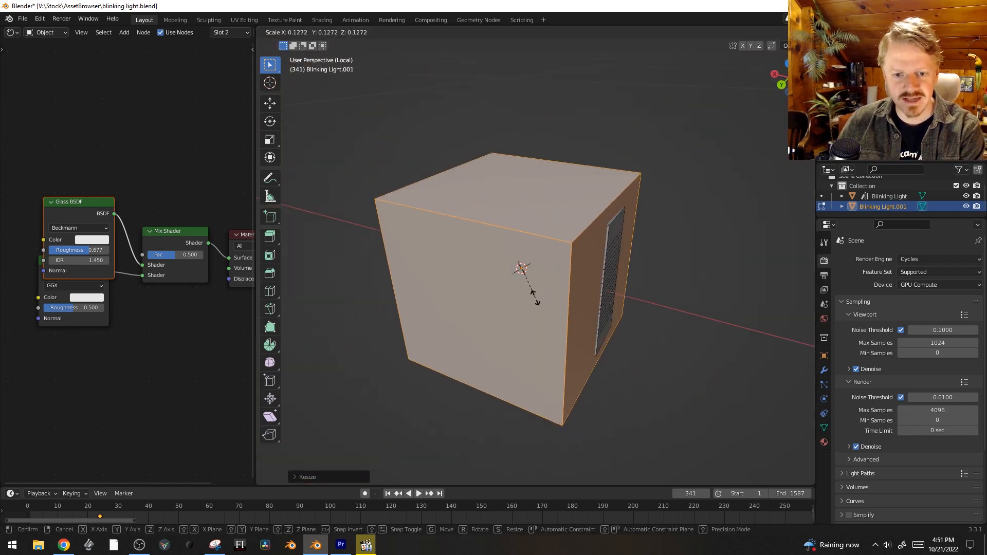
{"action": "left_click", "coordinate": [605, 300]}
Step: Scale the cube along Z in the front view to fit just around the casing's height
{"action": "key", "text": "alt+z"}
{"action": "key", "text": "KP_1"}
{"action": "key", "text": "s"}
{"action": "key", "text": "z"}
{"action": "left_click", "coordinate": [730, 361]}
Step: Select the whole cube, scale it along Y into a thin plate and move it along Y to the casing's open back
{"action": "middle_click_drag", "start_coordinate": [704, 299], "coordinate": [727, 276]}
{"action": "key", "text": "alt+z"}
{"action": "left_click", "coordinate": [628, 282]}
{"action": "key", "text": "ctrl+l"}
{"action": "key", "text": "s"}
{"action": "key", "text": "x"}
{"action": "key", "text": "y"}
{"action": "left_click", "coordinate": [548, 265]}
{"action": "key", "text": "g"}
{"action": "key", "text": "y"}
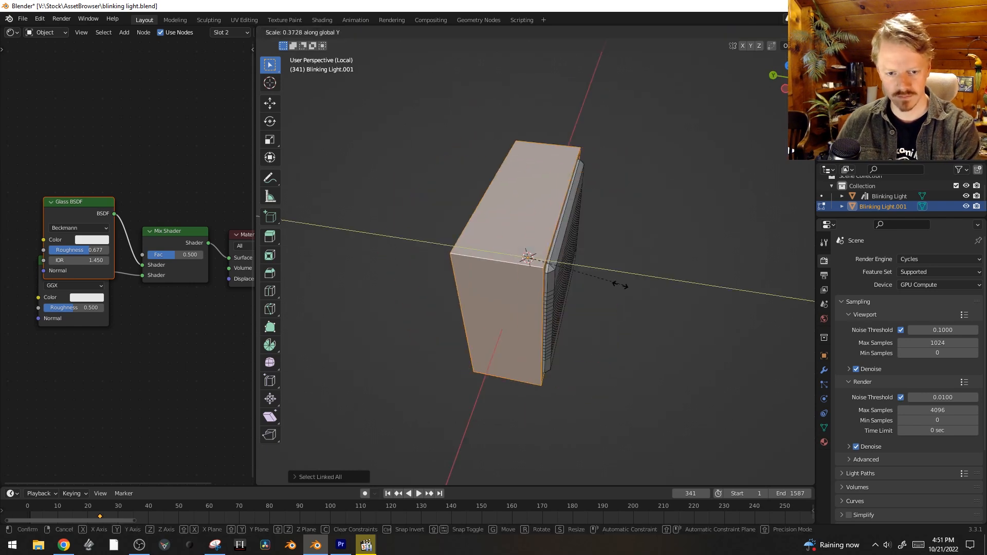
{"action": "left_click", "coordinate": [525, 260]}
Step: Bevel the edges of the backing plate to match the casing's chamfered corners
{"action": "middle_click_drag", "start_coordinate": [642, 250], "coordinate": [766, 247]}
{"action": "left_click", "coordinate": [573, 254]}
{"action": "middle_click_drag", "start_coordinate": [741, 277], "coordinate": [611, 289]}
{"action": "key", "text": "ctrl+b"}
{"action": "left_click", "coordinate": [617, 288]}
Step: Inset the backing plate's face toward the casing and delete the inner face
{"action": "key", "text": "3"}
{"action": "left_click", "coordinate": [519, 199]}
{"action": "middle_click_drag", "start_coordinate": [607, 252], "coordinate": [767, 289]}
{"action": "scroll", "coordinate": [662, 252], "scroll_direction": "up", "scroll_amount": 3}
{"action": "key", "text": "i"}
{"action": "left_click", "coordinate": [766, 132]}
{"action": "key", "text": "x"}
{"action": "left_click", "coordinate": [765, 140]}
Step: Select the entire backing plate and create a new material named Black Plastic in an added slot
{"action": "left_click", "coordinate": [450, 249]}
{"action": "key", "text": "ctrl+l"}
{"action": "left_click", "coordinate": [824, 442]}
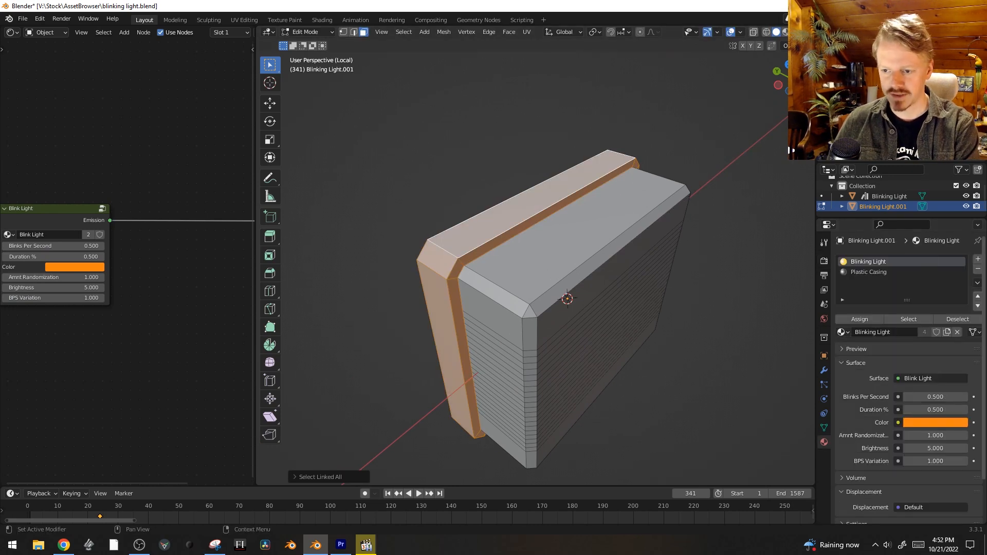
{"action": "left_click", "coordinate": [978, 262]}
{"action": "left_click", "coordinate": [893, 333]}
{"action": "double_click", "coordinate": [891, 332]}
{"action": "type", "text": "Black Plastic"}
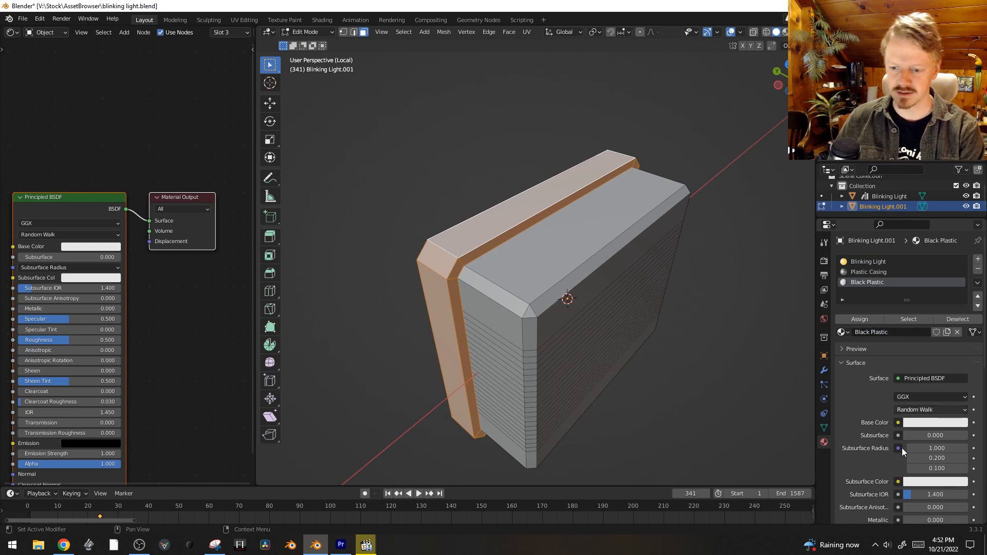
Step: Darken the Black Plastic base color to a value of 0.016 and assign the material to the backing plate
{"action": "left_click", "coordinate": [940, 423]}
{"action": "left_click_drag", "start_coordinate": [960, 319], "coordinate": [961, 345]}
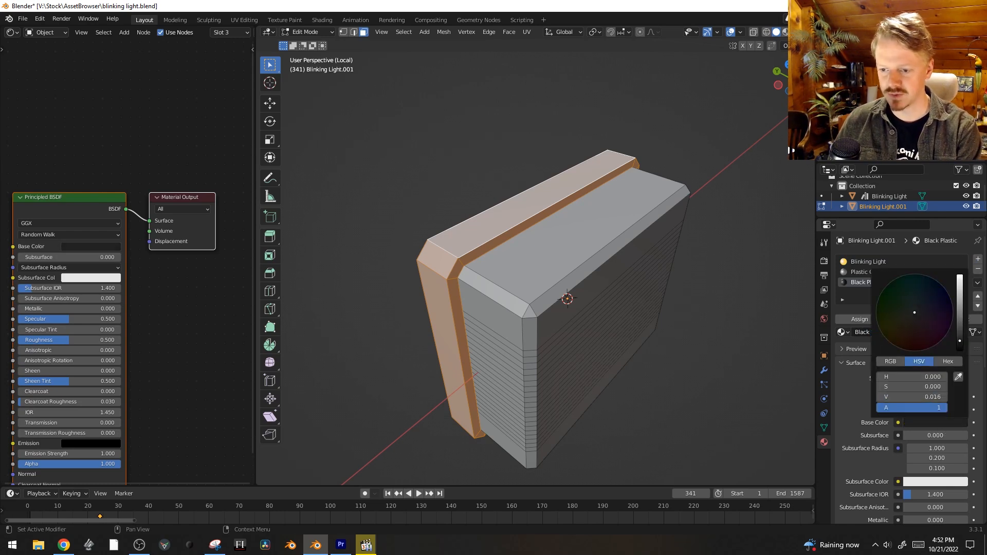
{"action": "left_click", "coordinate": [865, 320]}
{"action": "key", "text": "Tab"}
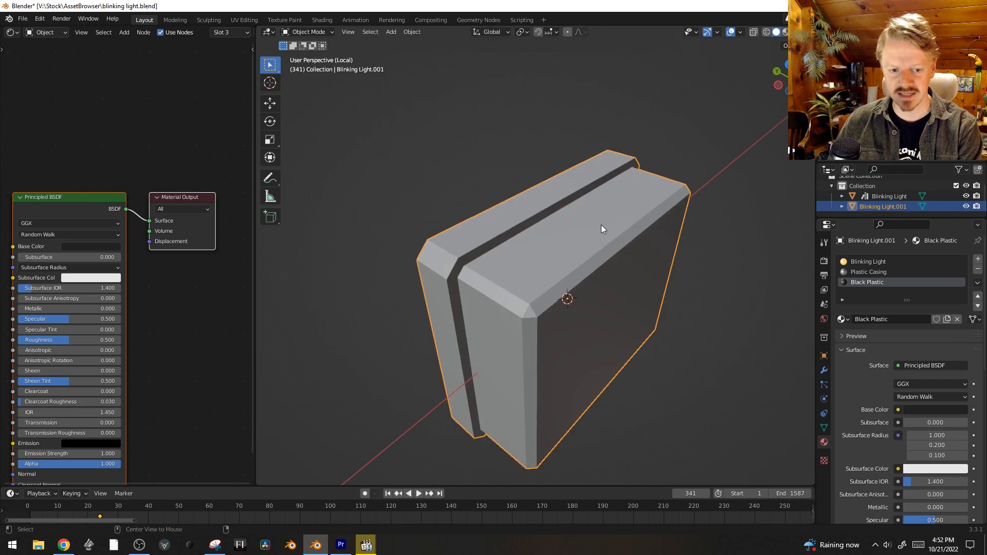
Step: Deselect everything and examine the finished light in the rendered view
{"action": "key", "text": "alt+a"}
{"action": "key", "text": "z"}
{"action": "left_click", "coordinate": [687, 228]}
{"action": "middle_click_drag", "start_coordinate": [707, 220], "coordinate": [690, 185]}
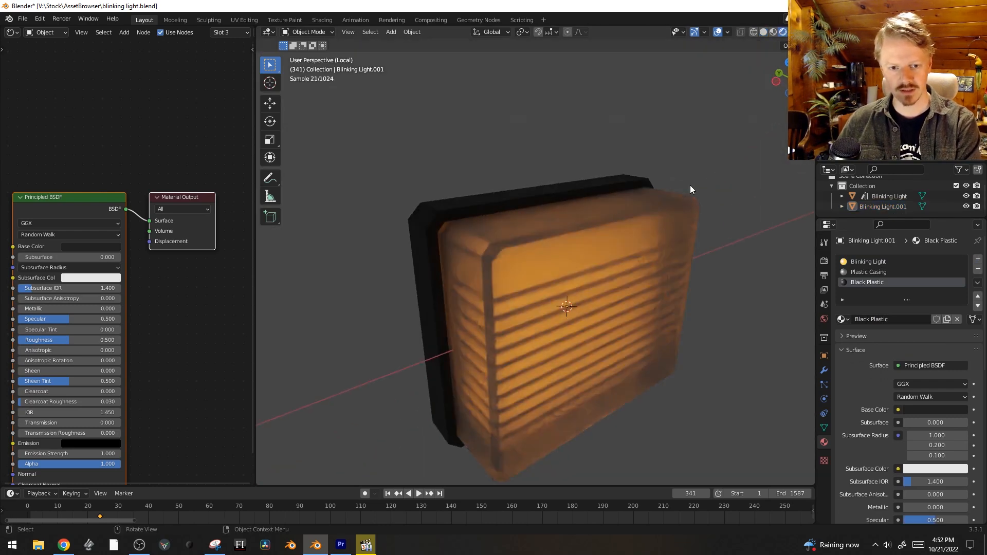
{"action": "scroll", "coordinate": [690, 185], "scroll_direction": "down", "scroll_amount": 3}
Step: Add a point light and move it up along Z above the casing
{"action": "key", "text": "shift+a"}
{"action": "mouse_move", "coordinate": [561, 358]}
{"action": "left_click", "coordinate": [648, 362]}
{"action": "key", "text": "g"}
{"action": "key", "text": "z"}
{"action": "left_click", "coordinate": [694, 336]}
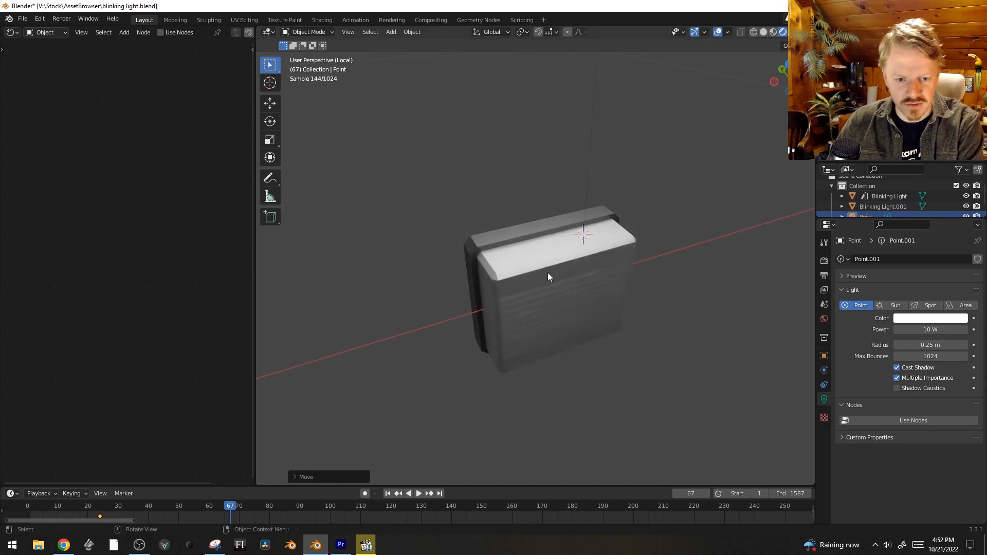
Step: Set the Plastic Casing's Mix Shader factor to 0.400 and its Glossy BSDF roughness to 0.292
{"action": "left_click", "coordinate": [547, 273]}
{"action": "scroll", "coordinate": [106, 374], "scroll_direction": "up", "scroll_amount": 1}
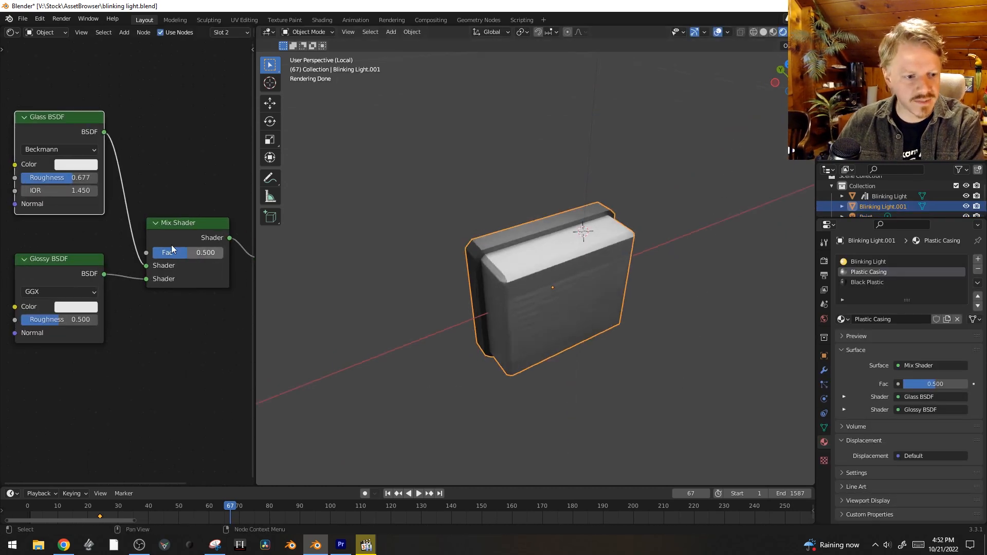
{"action": "left_click_drag", "start_coordinate": [188, 253], "coordinate": [64, 323]}
Step: Examine the casing's reflections from several angles without overlays and play the animation to check its blinking
{"action": "middle_click_drag", "start_coordinate": [695, 355], "coordinate": [600, 300]}
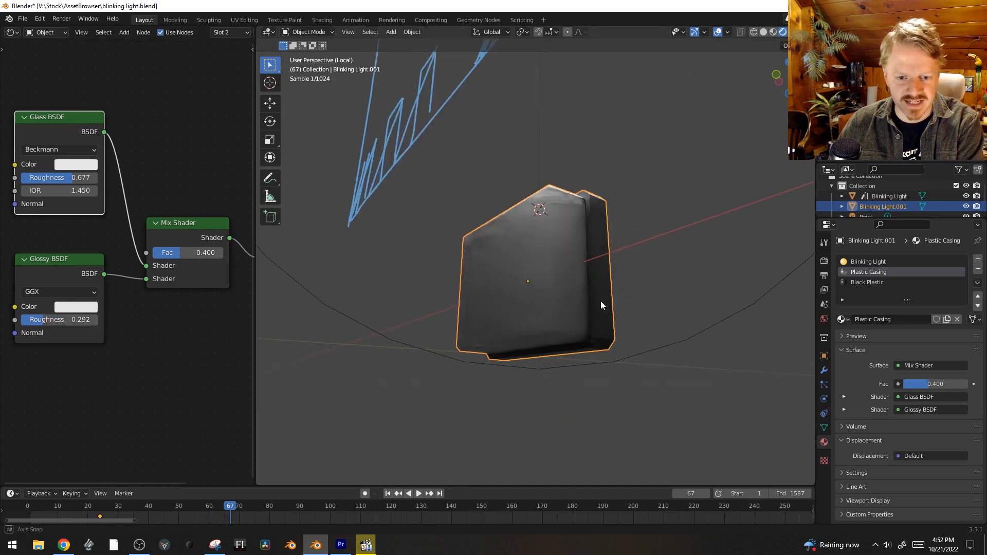
{"action": "middle_click_drag", "start_coordinate": [572, 262], "coordinate": [652, 289]}
{"action": "scroll", "coordinate": [591, 264], "scroll_direction": "down", "scroll_amount": 6}
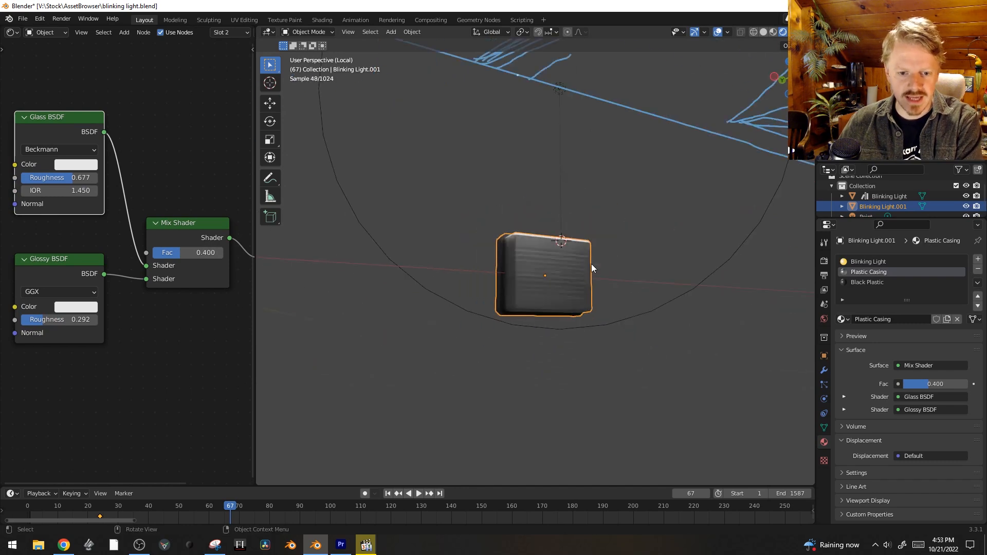
{"action": "key", "text": "shift+alt+z"}
{"action": "middle_click_drag", "start_coordinate": [590, 264], "coordinate": [593, 324]}
{"action": "scroll", "coordinate": [593, 319], "scroll_direction": "up", "scroll_amount": 3}
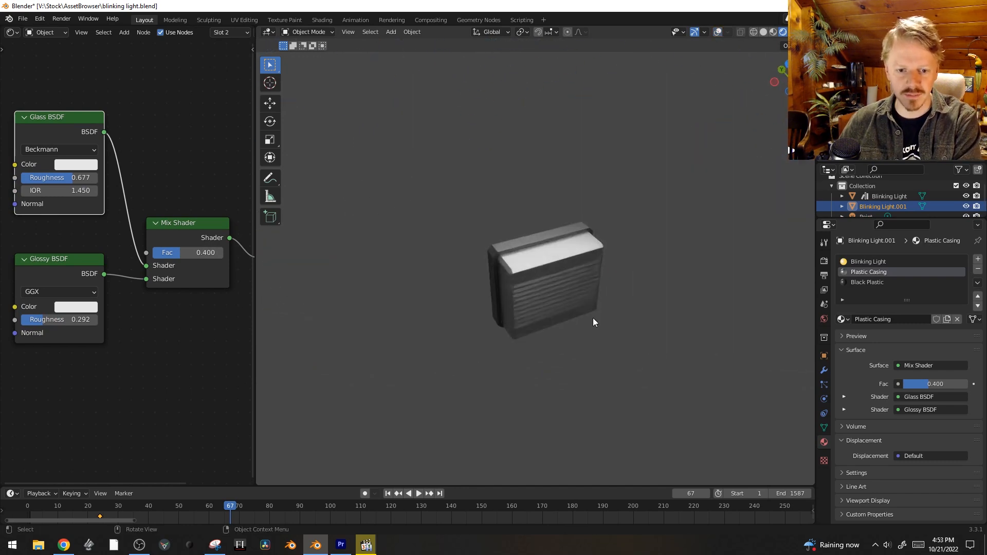
{"action": "key", "text": "space"}
{"action": "key", "text": "space"}
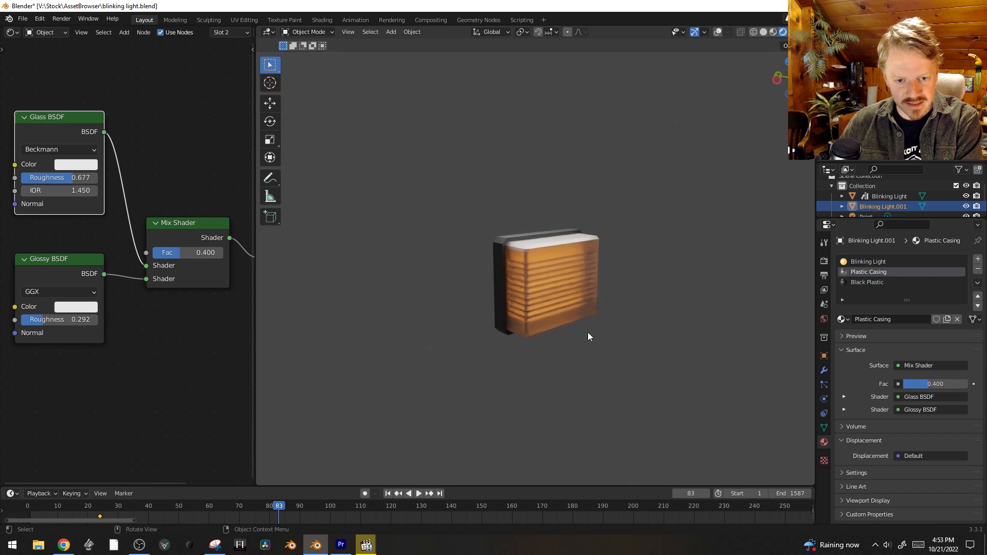
Step: Delete the point light above the casing
{"action": "key", "text": "shift+alt+z"}
{"action": "left_click", "coordinate": [555, 125]}
{"action": "key", "text": "x"}
{"action": "left_click", "coordinate": [555, 126]}
{"action": "scroll", "coordinate": [612, 265], "scroll_direction": "up", "scroll_amount": 4}
Step: Make a linked duplicate of the casing light in the front view and place it beside the original along X
{"action": "left_click", "coordinate": [560, 280]}
{"action": "key", "text": "shift+alt+z"}
{"action": "key", "text": "shift+alt+z"}
{"action": "key", "text": "KP_1"}
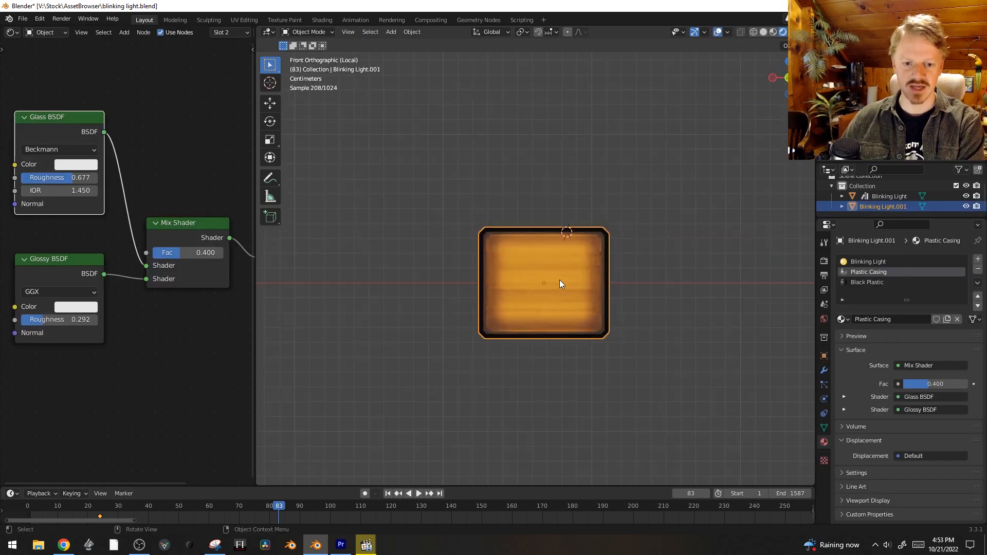
{"action": "key", "text": "shift+d"}
{"action": "key", "text": "x"}
{"action": "left_click", "coordinate": [595, 318]}
{"action": "middle_click_drag", "start_coordinate": [595, 320], "coordinate": [428, 319], "text": "shift"}
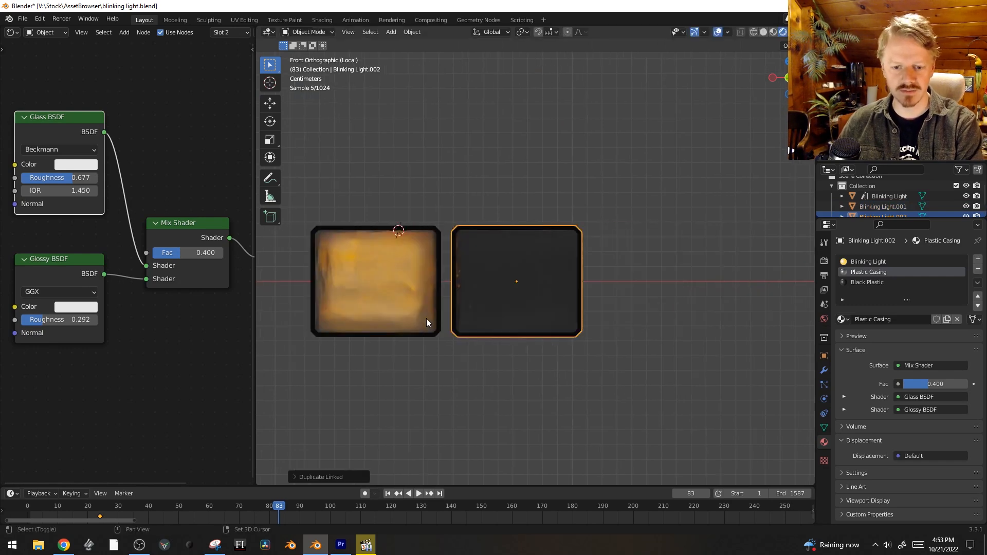
Step: Add two more linked duplicates along X to complete a row of four lights
{"action": "key", "text": "alt+d"}
{"action": "key", "text": "x"}
{"action": "left_click", "coordinate": [575, 330]}
{"action": "key", "text": "alt+d"}
{"action": "key", "text": "x"}
{"action": "left_click", "coordinate": [585, 340]}
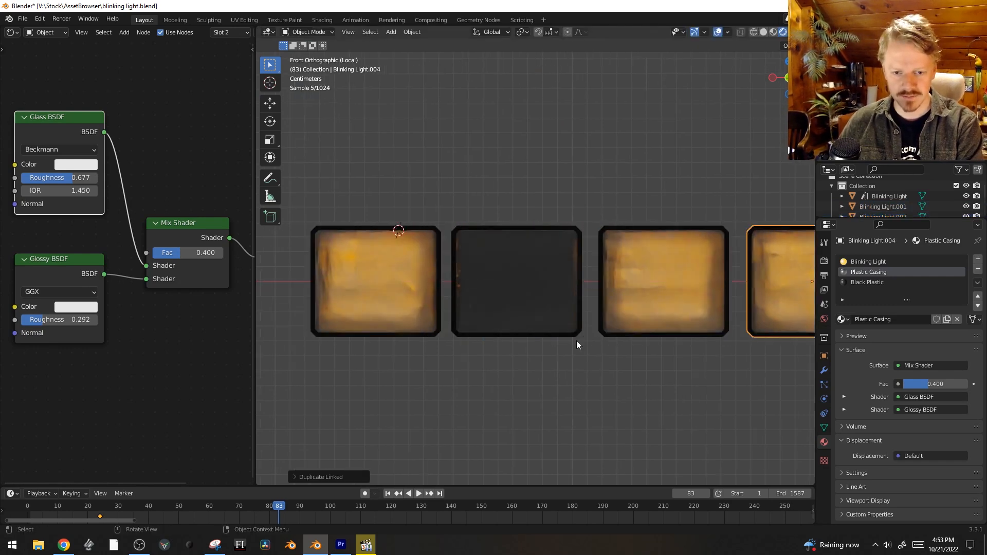
Step: Set the Blinking Light material's Duration % to 1.000 and play the animation to light the row
{"action": "scroll", "coordinate": [578, 342], "scroll_direction": "down", "scroll_amount": 1}
{"action": "left_click", "coordinate": [872, 262]}
{"action": "key", "text": "Home"}
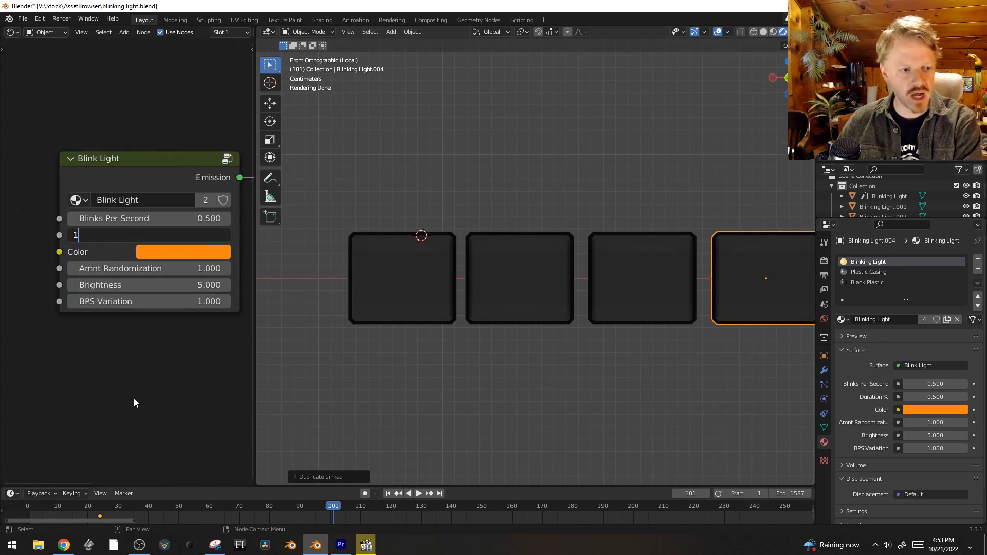
{"action": "key", "text": "Return"}
{"action": "key", "text": "space"}
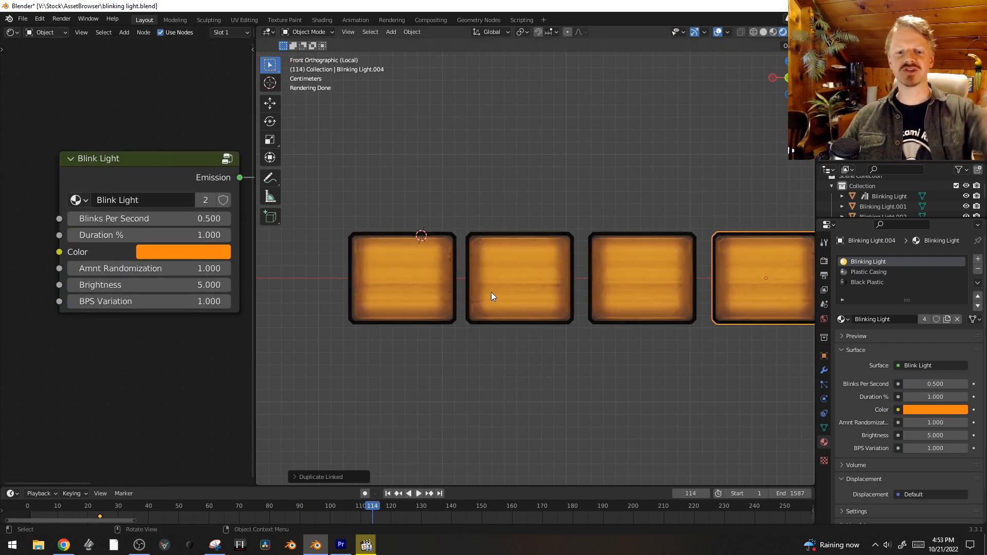
Step: Place the 3D cursor on the first light, add a plane there, scale it down and rotate it 90° about X
{"action": "right_click", "coordinate": [402, 275], "text": "shift"}
{"action": "key", "text": "shift+a"}
{"action": "key", "text": "m"}
{"action": "key", "text": "p"}
{"action": "key", "text": "s"}
{"action": "left_click", "coordinate": [415, 266]}
{"action": "key", "text": "s"}
{"action": "left_click", "coordinate": [455, 246]}
{"action": "type", "text": "rx"}
{"action": "type", "text": "90"}
{"action": "key", "text": "Return"}
Step: Move the plane along Y to sit just in front of the first light's face
{"action": "middle_click_drag", "start_coordinate": [483, 234], "coordinate": [595, 221]}
{"action": "key", "text": "KP_Decimal"}
{"action": "key", "text": "g"}
{"action": "key", "text": "y"}
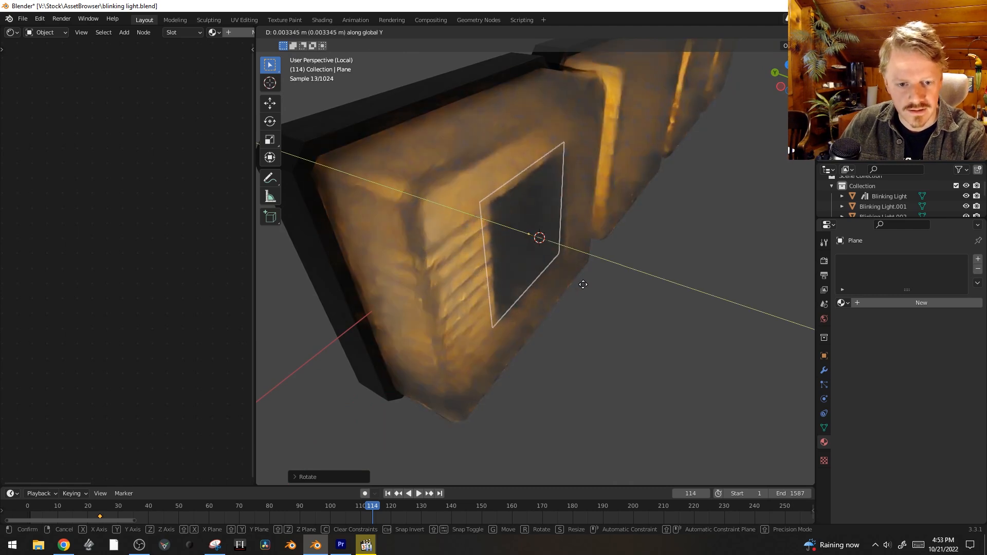
{"action": "left_click", "coordinate": [621, 285]}
Step: Duplicate the square plane along X onto the second light in the front view
{"action": "key", "text": "KP_1"}
{"action": "key", "text": "shift+d"}
{"action": "key", "text": "x"}
{"action": "left_click", "coordinate": [520, 292]}
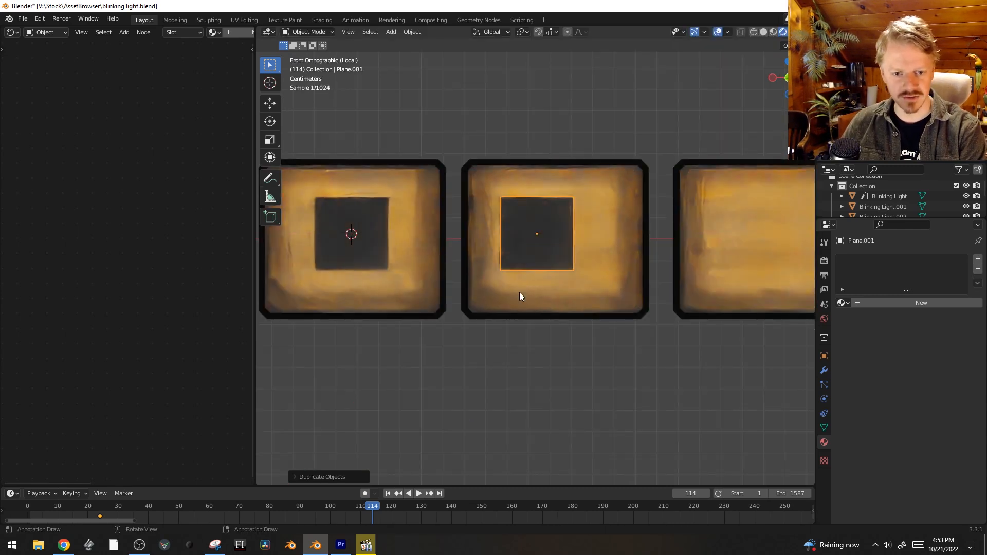
Step: Collapse the duplicate's right-hand vertices to 0 along Z and shift the shape along X to form a play triangle
{"action": "key", "text": "Tab"}
{"action": "key", "text": "1"}
{"action": "left_click_drag", "start_coordinate": [549, 179], "coordinate": [644, 303]}
{"action": "key", "text": "s"}
{"action": "key", "text": "z"}
{"action": "key", "text": "0"}
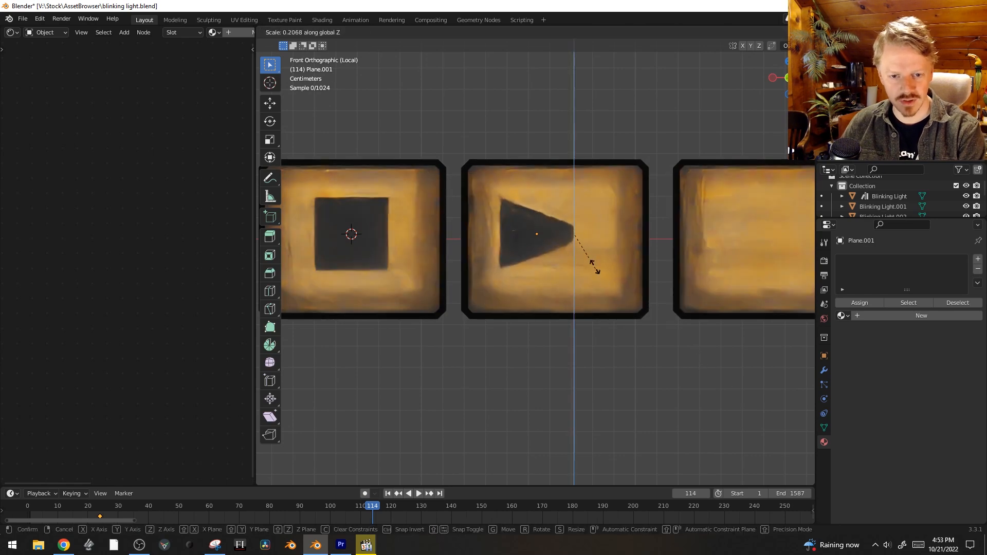
{"action": "key", "text": "Return"}
{"action": "key", "text": "g"}
{"action": "key", "text": "x"}
{"action": "left_click", "coordinate": [606, 249]}
{"action": "key", "text": "Tab"}
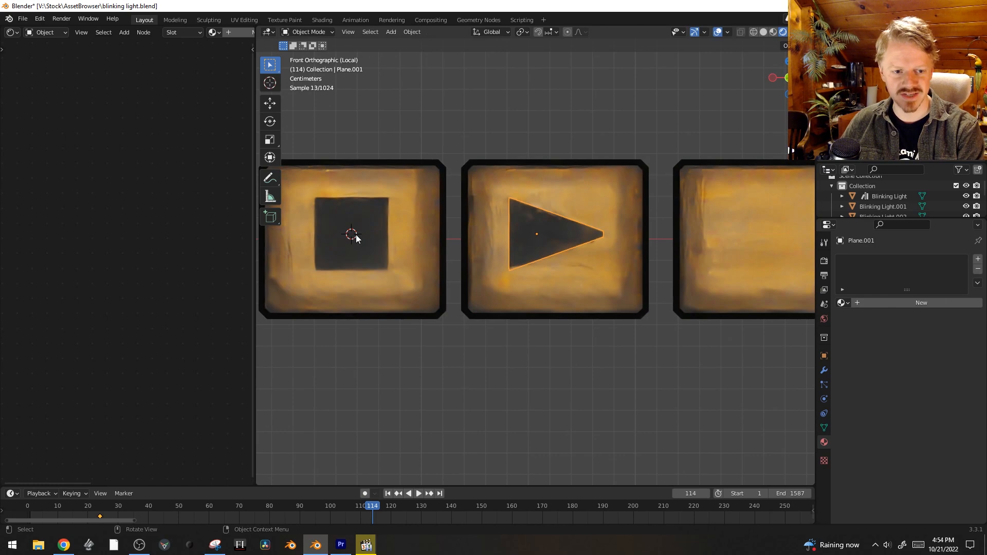
Step: Duplicate the square plane along X from the first light onto the third light
{"action": "left_click", "coordinate": [357, 238]}
{"action": "middle_click_drag", "start_coordinate": [385, 308], "coordinate": [333, 308], "text": "shift"}
{"action": "key", "text": "shift+d"}
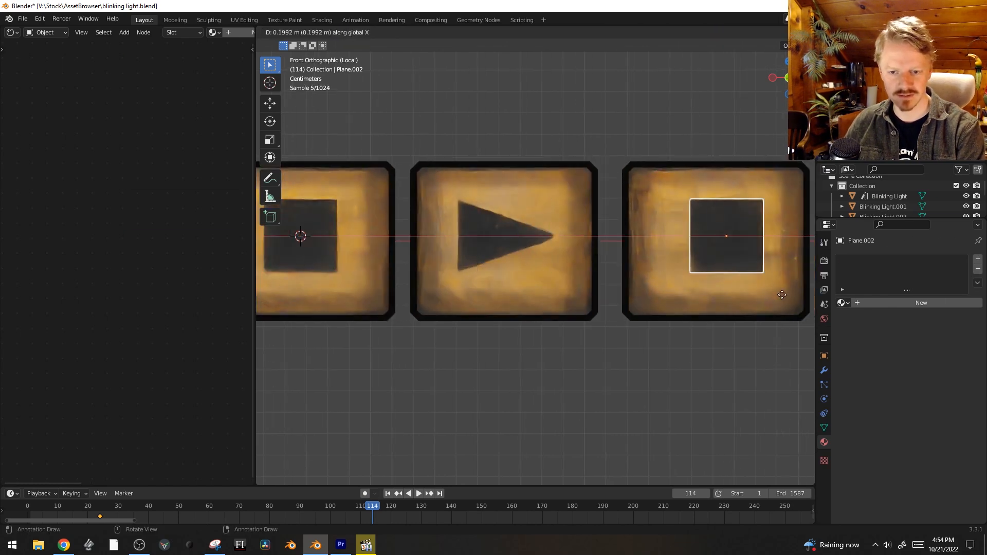
{"action": "left_click", "coordinate": [656, 322]}
{"action": "middle_click_drag", "start_coordinate": [656, 322], "coordinate": [523, 348], "text": "shift"}
Step: Scale the third light's square down along X into a narrow vertical bar and shift it along X off the light's centre
{"action": "key", "text": "g"}
{"action": "key", "text": "s"}
{"action": "key", "text": "x"}
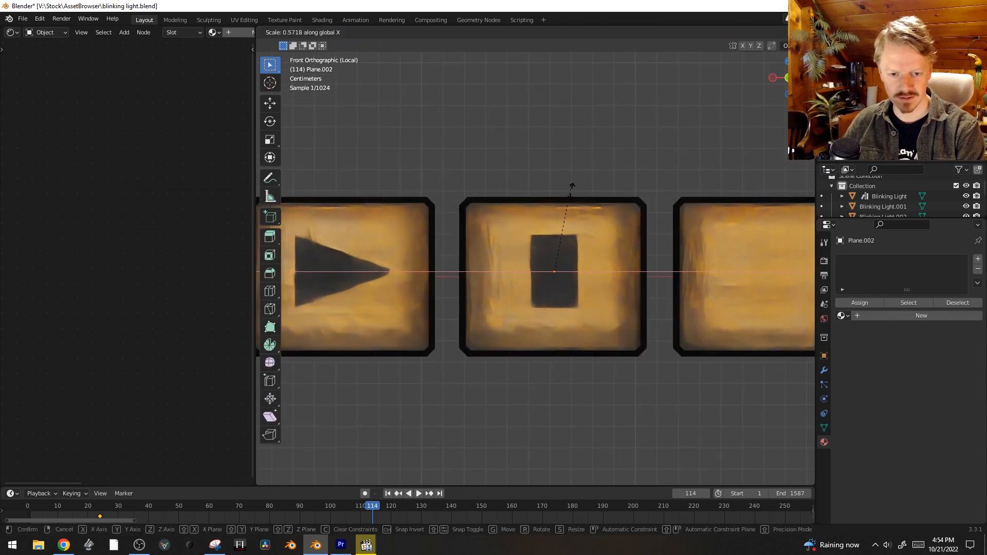
{"action": "left_click", "coordinate": [570, 213]}
{"action": "key", "text": "g"}
{"action": "key", "text": "x"}
{"action": "left_click", "coordinate": [552, 208]}
Step: Duplicate the narrow bar along X within the same mesh to complete the pause symbol, and return to Object Mode
{"action": "key", "text": "shift+d"}
{"action": "left_click", "coordinate": [556, 208]}
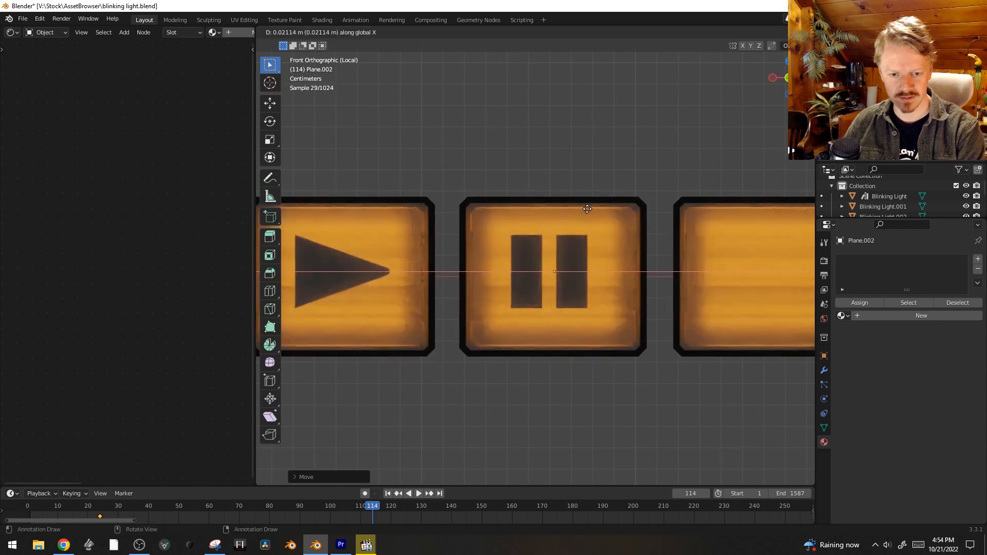
{"action": "scroll", "coordinate": [446, 298], "scroll_direction": "down", "scroll_amount": 3}
{"action": "key", "text": "Tab"}
{"action": "middle_click_drag", "start_coordinate": [446, 295], "coordinate": [477, 295], "text": "shift"}
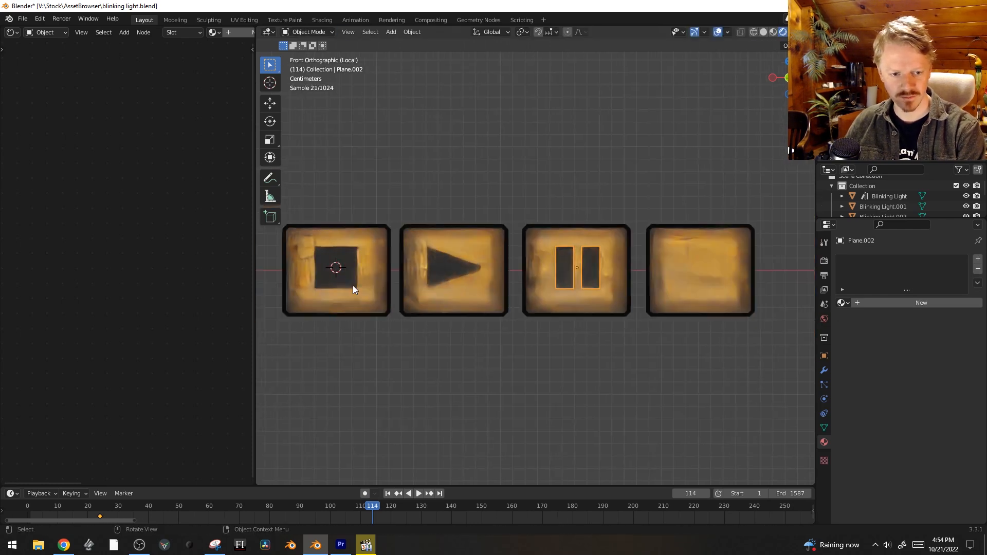
Step: Duplicate the first light's square plane along X onto the fourth light
{"action": "left_click", "coordinate": [346, 285]}
{"action": "key", "text": "shift+d"}
{"action": "key", "text": "x"}
{"action": "left_click", "coordinate": [666, 288]}
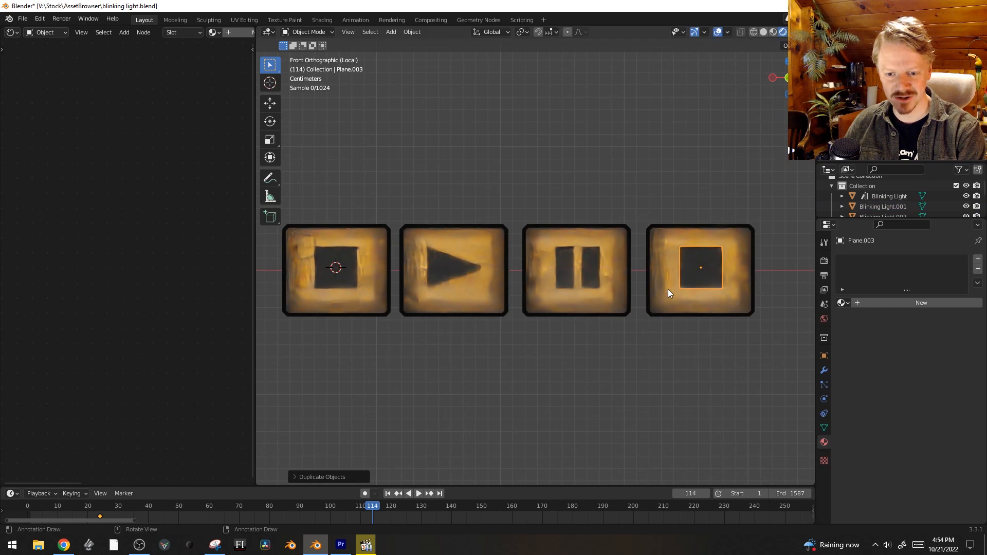
Step: Bevel the fourth square's vertices with 4 segments to turn it into a round record symbol, and return to Object Mode
{"action": "key", "text": "Tab"}
{"action": "key", "text": "KP_Decimal"}
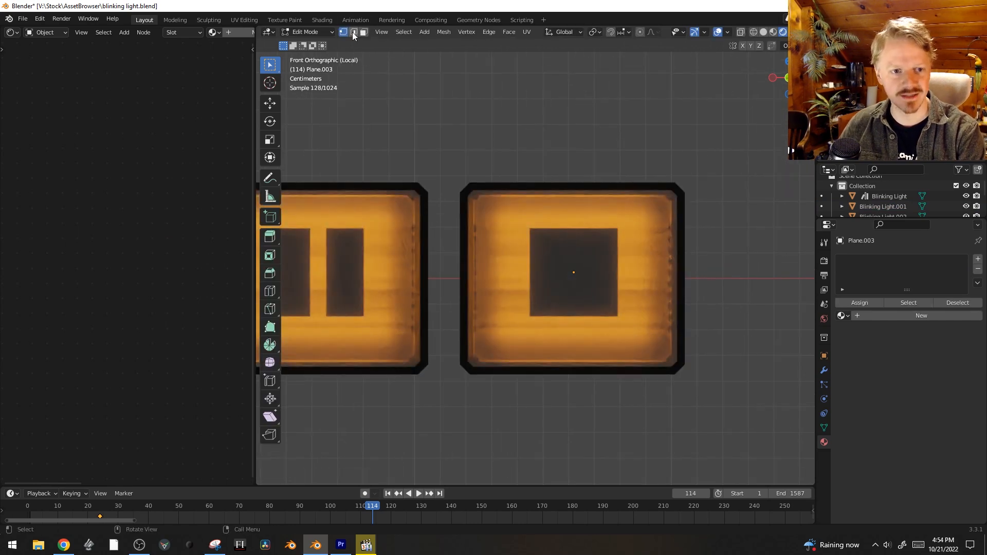
{"action": "key", "text": "ctrl+shift+b"}
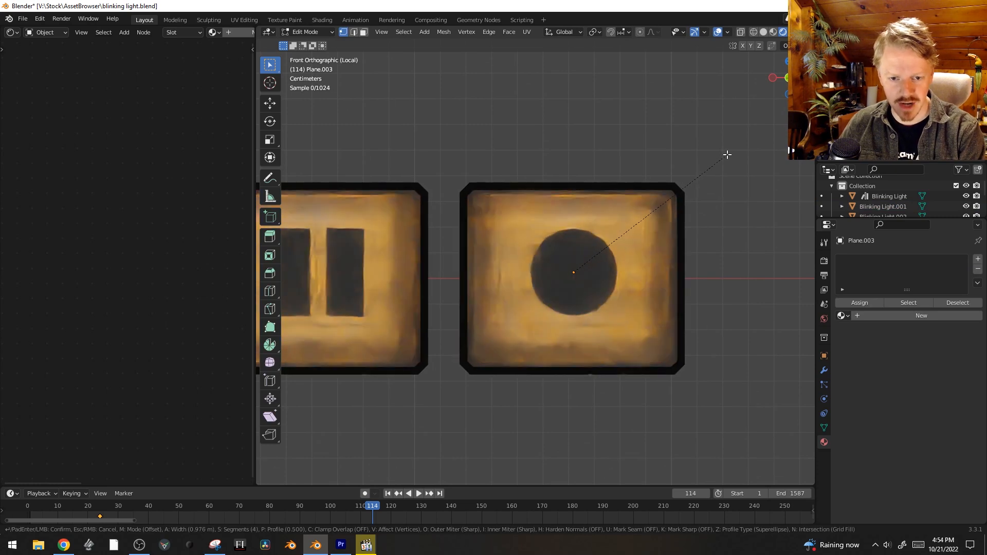
{"action": "left_click", "coordinate": [725, 155]}
{"action": "key", "text": "Tab"}
{"action": "scroll", "coordinate": [625, 260], "scroll_direction": "down", "scroll_amount": 6}
{"action": "middle_click_drag", "start_coordinate": [573, 296], "coordinate": [674, 277], "text": "shift"}
{"action": "scroll", "coordinate": [608, 299], "scroll_direction": "up", "scroll_amount": 3}
{"action": "scroll", "coordinate": [608, 299], "scroll_direction": "down", "scroll_amount": 2}
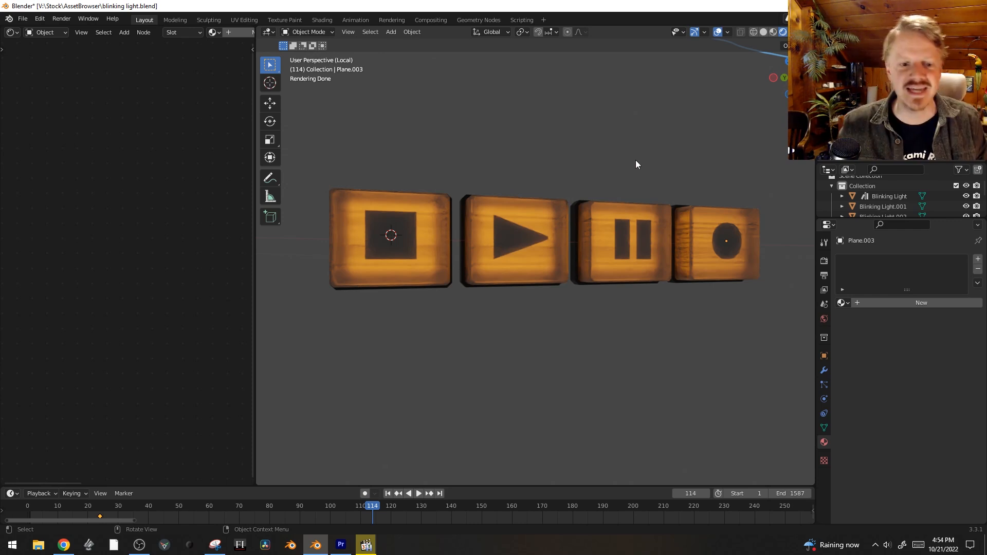
Step: Delete the square symbol from the first light, plus the other three lights with their symbols
{"action": "left_click", "coordinate": [373, 265]}
{"action": "left_click", "coordinate": [378, 254]}
{"action": "key", "text": "x"}
{"action": "left_click", "coordinate": [378, 254]}
{"action": "left_click_drag", "start_coordinate": [484, 151], "coordinate": [717, 312]}
{"action": "key", "text": "x"}
{"action": "left_click", "coordinate": [656, 171]}
Step: Rename the remaining cased light object as "Blinking Light In Case"
{"action": "left_click", "coordinate": [446, 244]}
{"action": "middle_click_drag", "start_coordinate": [446, 245], "coordinate": [691, 246]}
{"action": "key", "text": "g"}
{"action": "right_click", "coordinate": [734, 288]}
{"action": "middle_click_drag", "start_coordinate": [735, 288], "coordinate": [653, 285]}
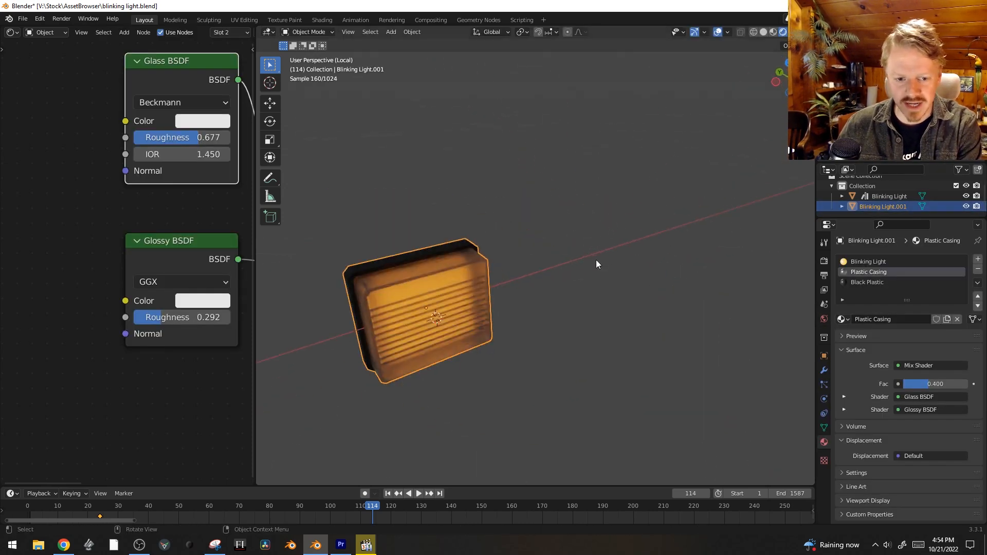
{"action": "left_click", "coordinate": [824, 355]}
{"action": "left_click", "coordinate": [890, 260]}
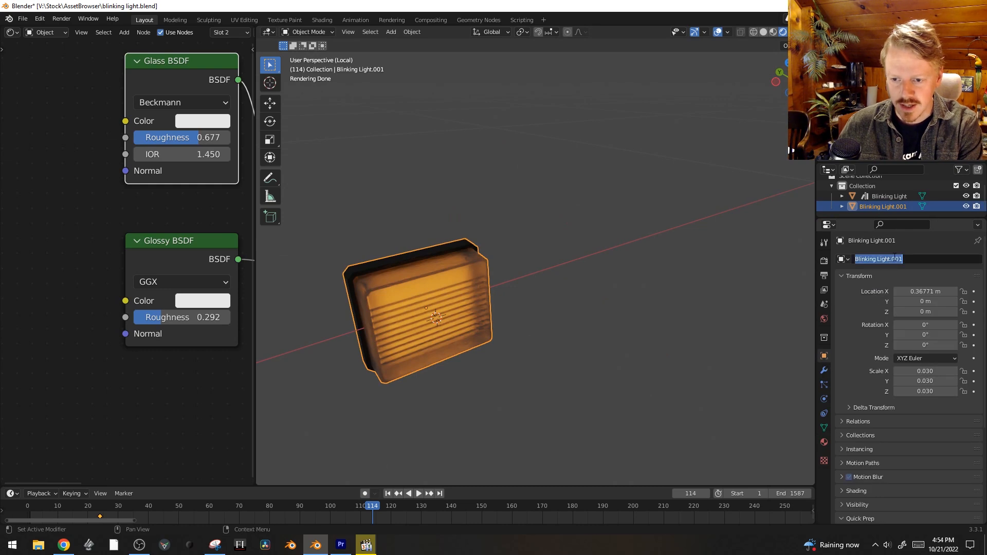
{"action": "left_click_drag", "start_coordinate": [889, 260], "coordinate": [958, 263]}
{"action": "type", "text": "In Case"}
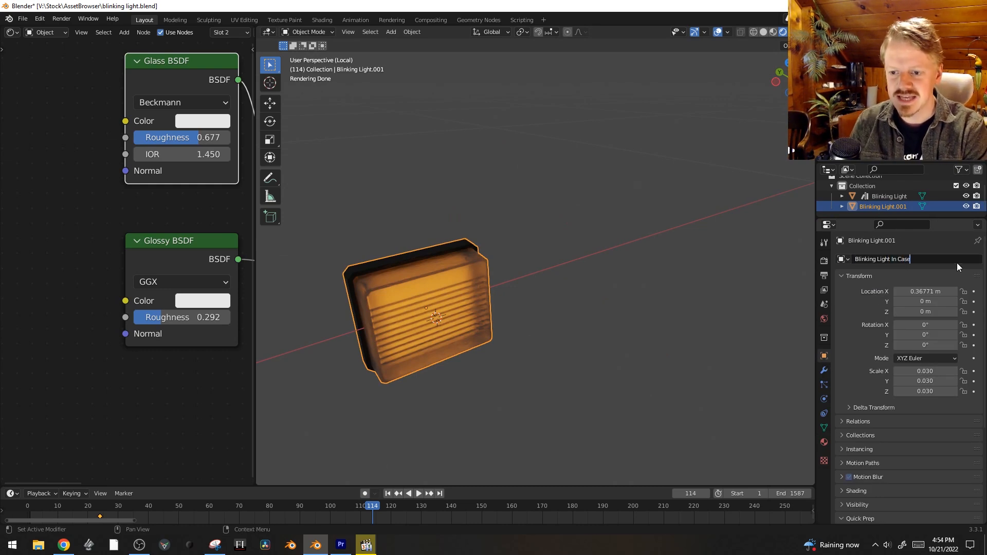
{"action": "key", "text": "Return"}
Step: Change the ending of the object's name so it reads "Blinking Light In Casing"
{"action": "double_click", "coordinate": [934, 260]}
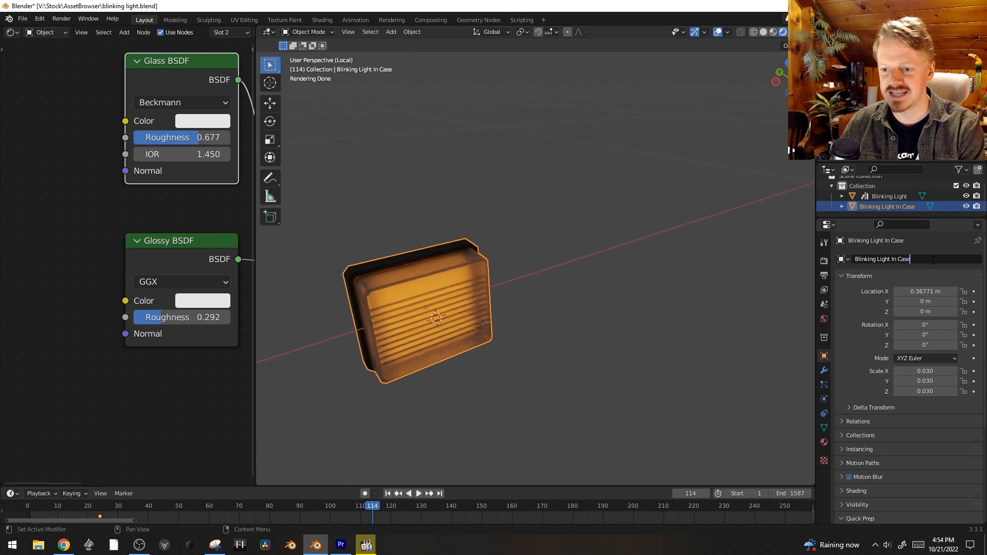
{"action": "key", "text": "BackSpace"}
{"action": "type", "text": "ing"}
{"action": "key", "text": "Return"}
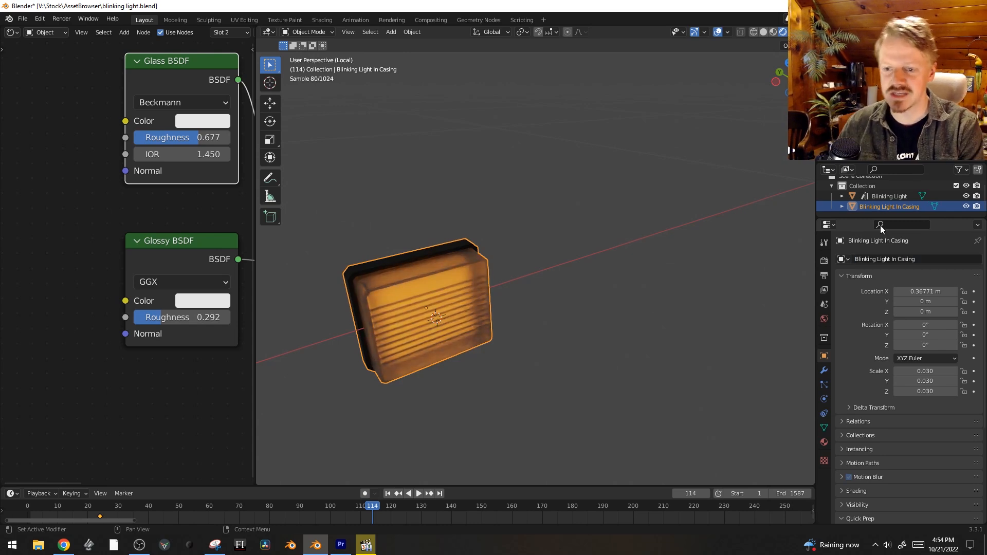
Step: Mark the Blinking Light In Casing object as an asset and switch the shader editor area to the Asset Browser
{"action": "right_click", "coordinate": [874, 205]}
{"action": "left_click", "coordinate": [874, 205]}
{"action": "left_click", "coordinate": [12, 32]}
{"action": "left_click", "coordinate": [12, 31]}
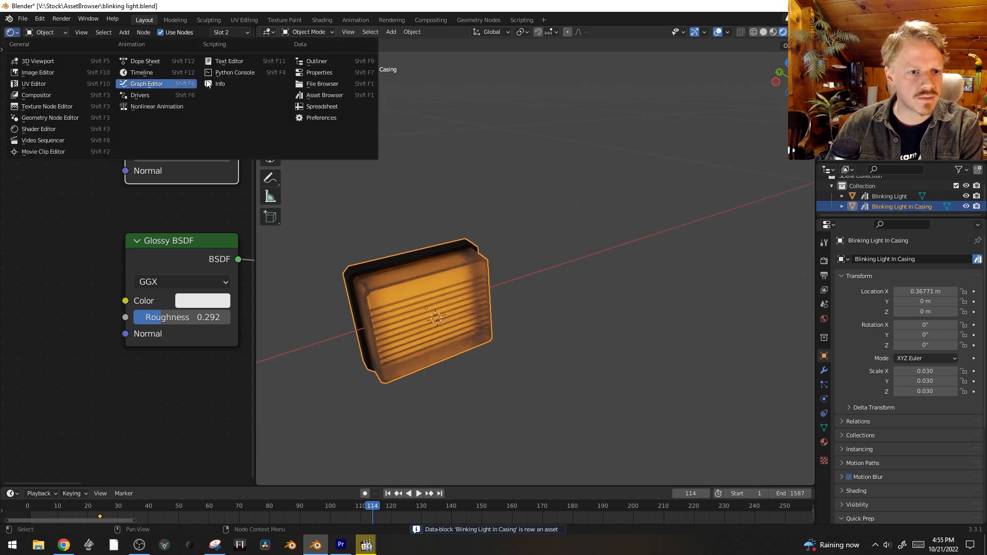
{"action": "left_click", "coordinate": [331, 90]}
Step: Move the Blinking Light In Casing asset from Unassigned into the Blinking Lights catalog and save the file
{"action": "left_click", "coordinate": [155, 70]}
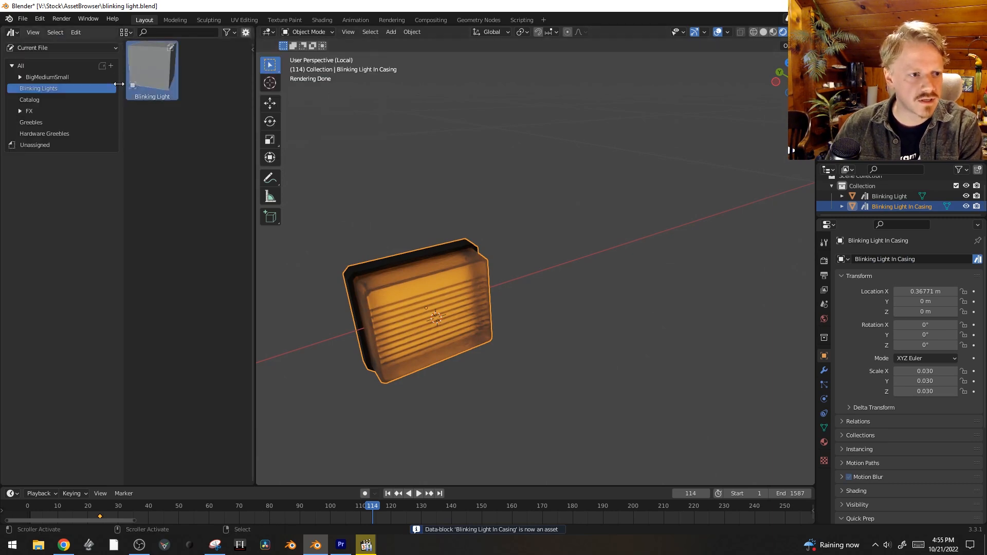
{"action": "left_click", "coordinate": [47, 143]}
{"action": "left_click_drag", "start_coordinate": [162, 71], "coordinate": [52, 81]}
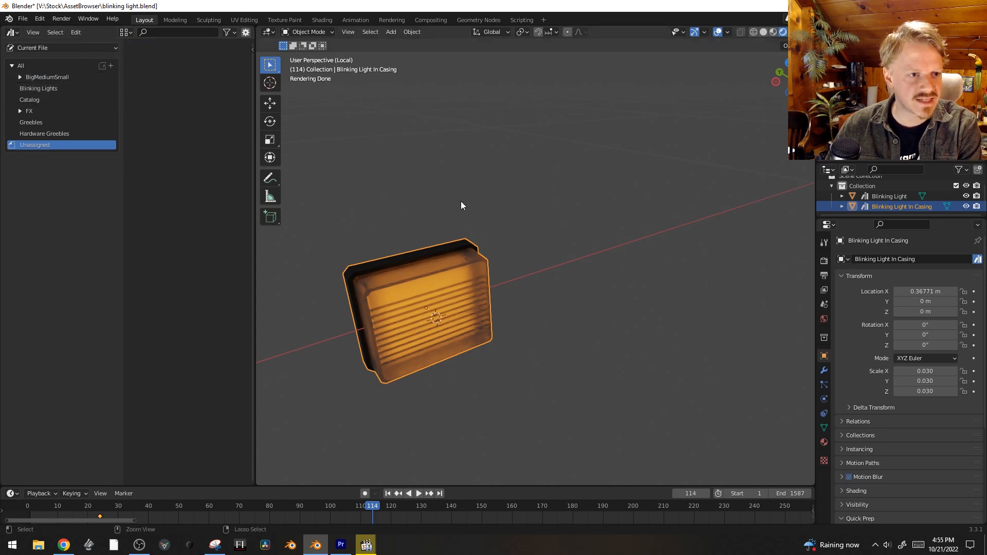
{"action": "key", "text": "ctrl+s"}
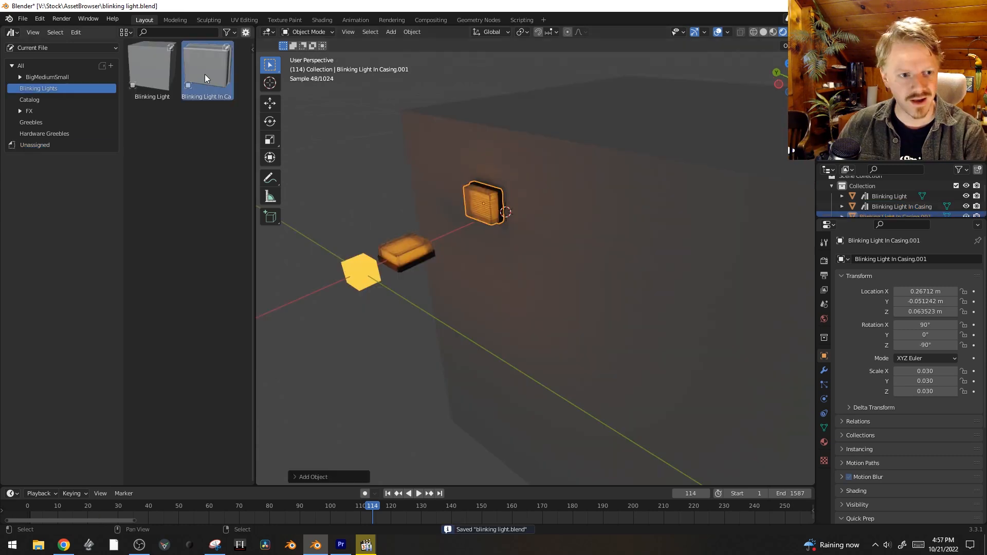
Step: Place another instance of the Blinking Light In Casing asset on the large block's side face, below the existing ones
{"action": "left_click_drag", "start_coordinate": [207, 70], "coordinate": [590, 337]}
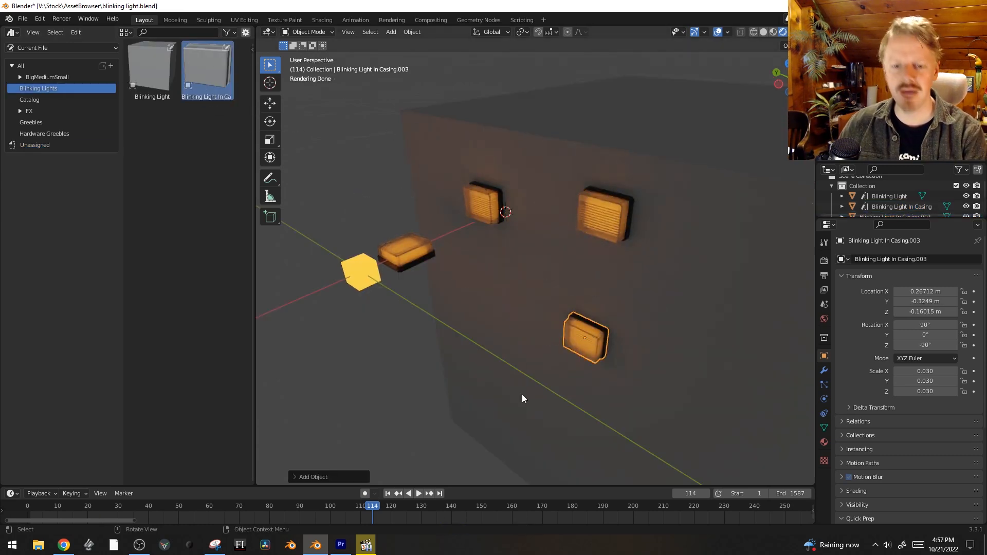